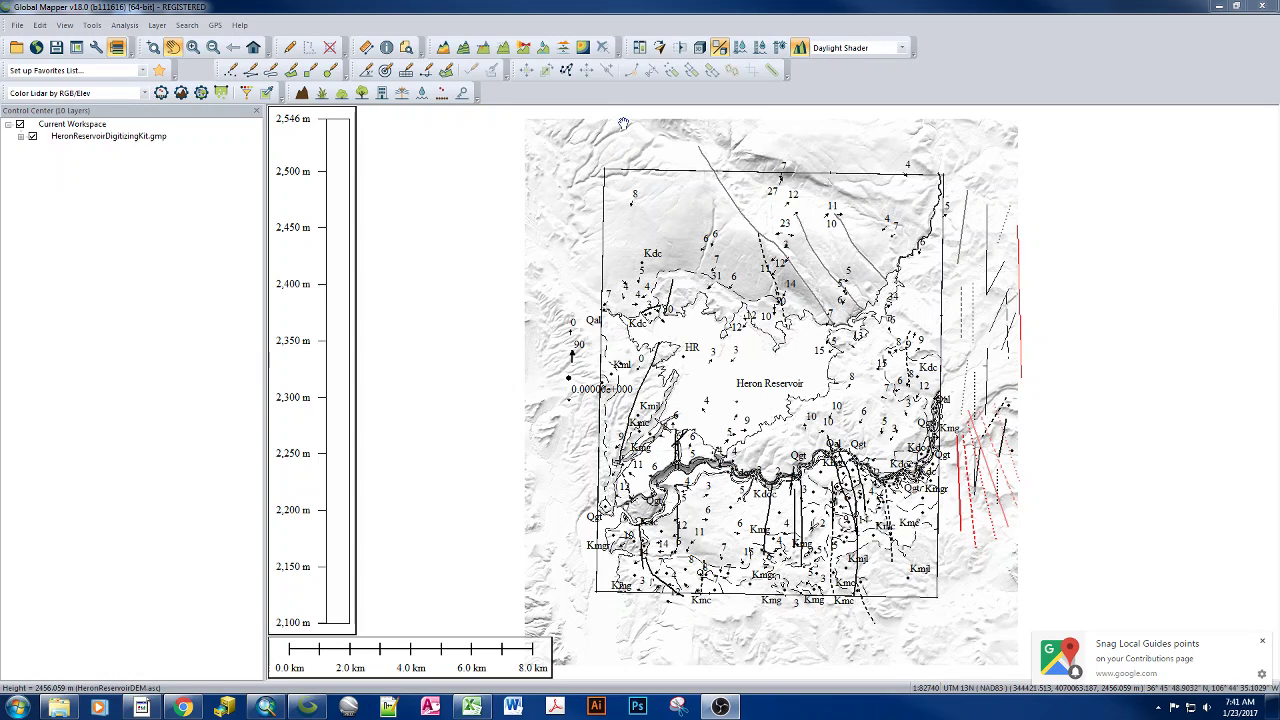
Recenter the geologic map and switch to Create Line Feature (Vertex Mode).
{"action": "key", "text": "Up"}
{"action": "key", "text": "Left"}
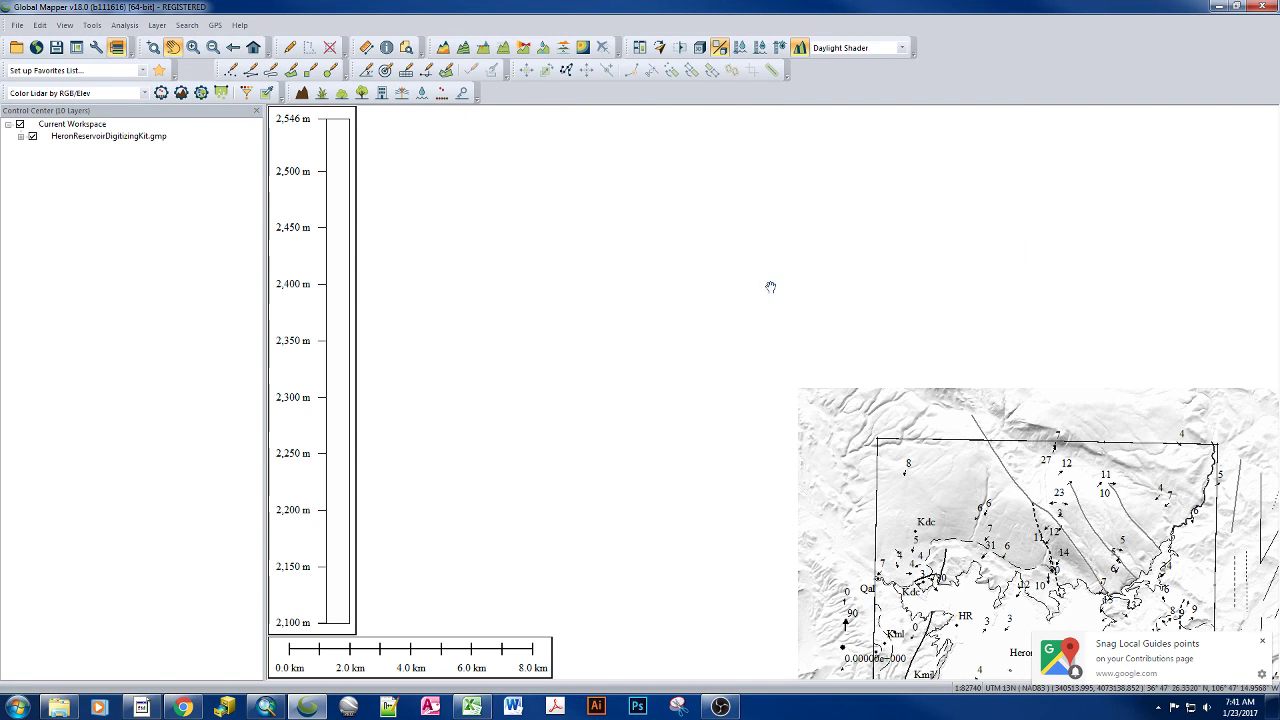
{"action": "left_click_drag", "start_coordinate": [780, 309], "coordinate": [556, 193]}
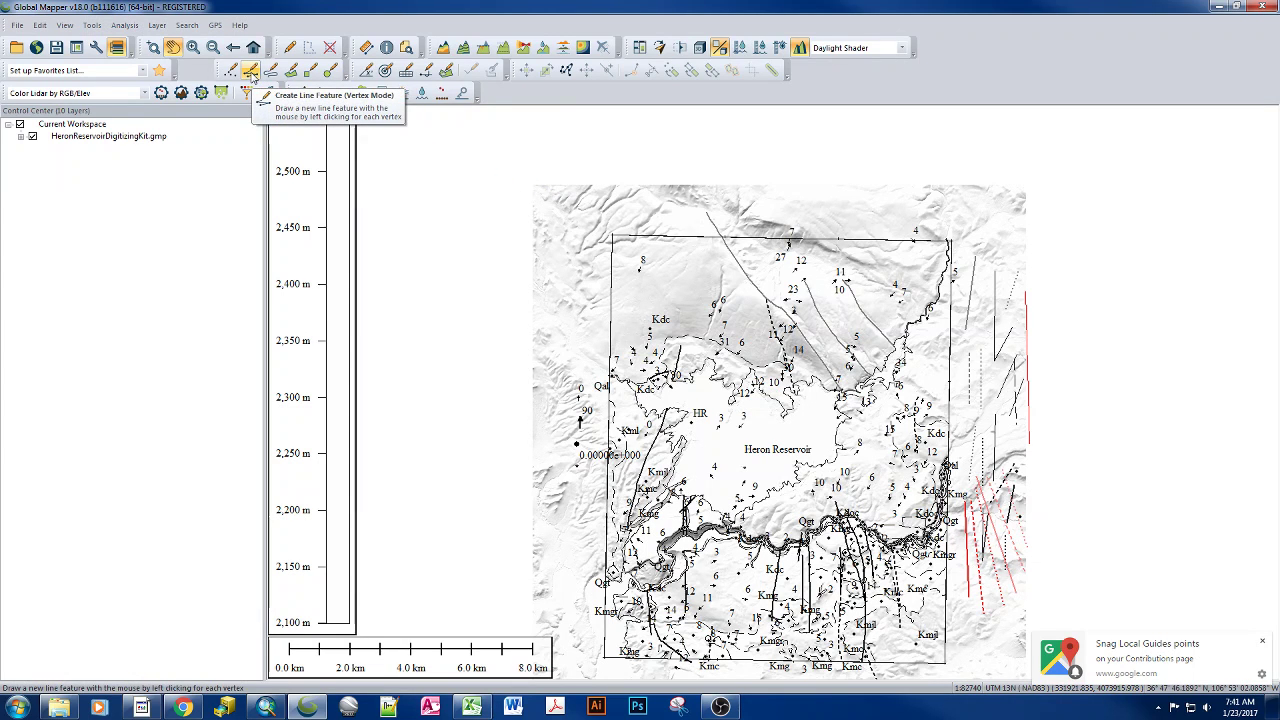
{"action": "left_click", "coordinate": [251, 72]}
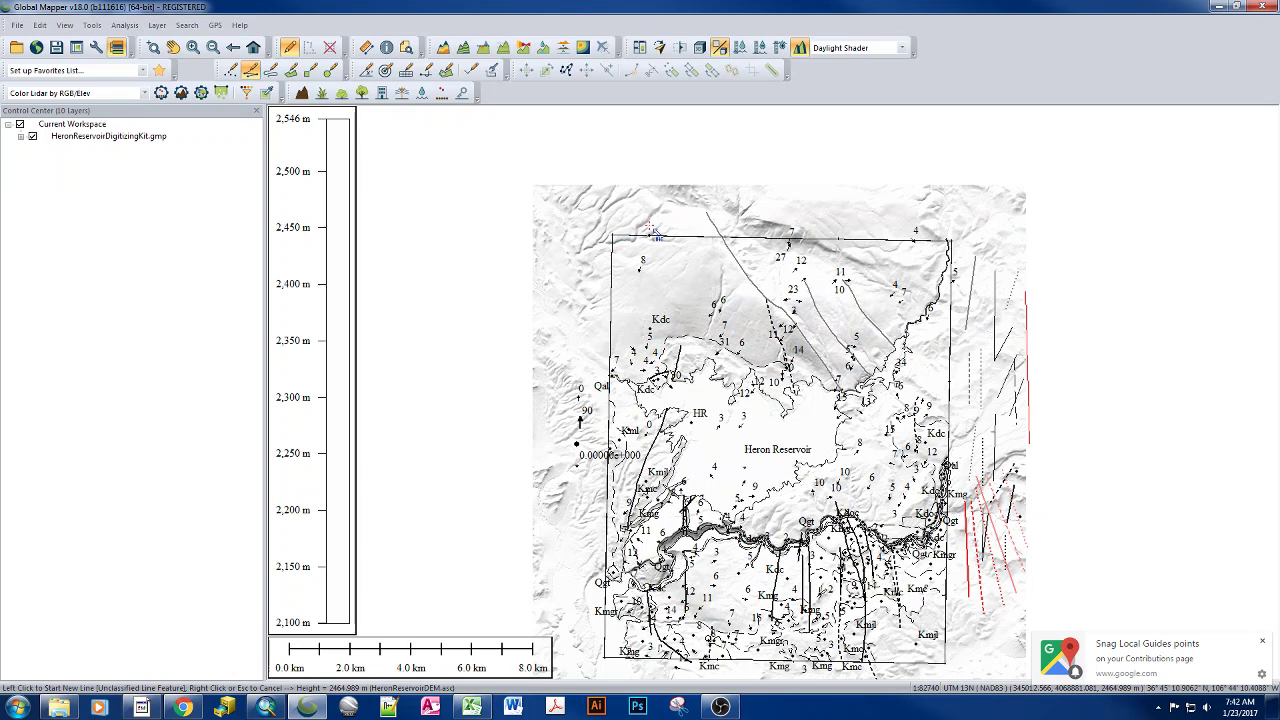
Place the line's vertices near the map boundary's top-left corner around the 8 label.
{"action": "left_click", "coordinate": [650, 240]}
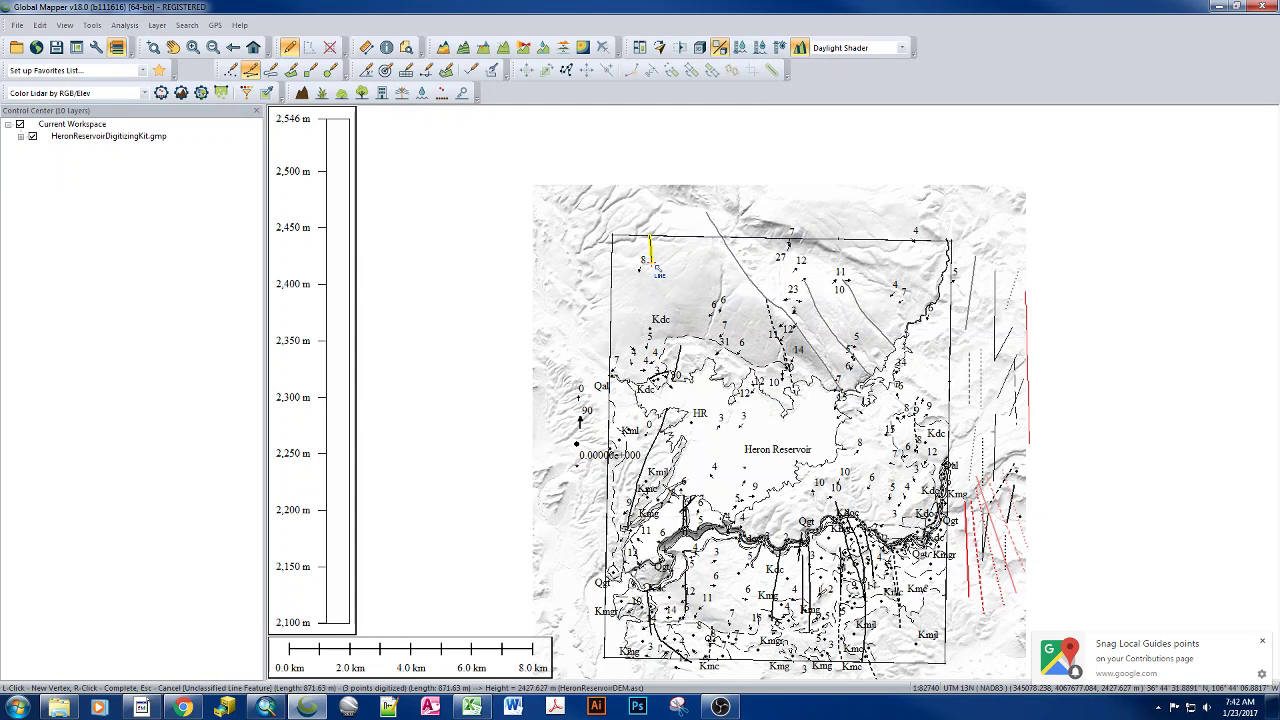
{"action": "left_click", "coordinate": [650, 262]}
{"action": "left_click", "coordinate": [670, 266]}
{"action": "left_click", "coordinate": [672, 278]}
{"action": "left_click", "coordinate": [644, 270]}
{"action": "left_click", "coordinate": [646, 296]}
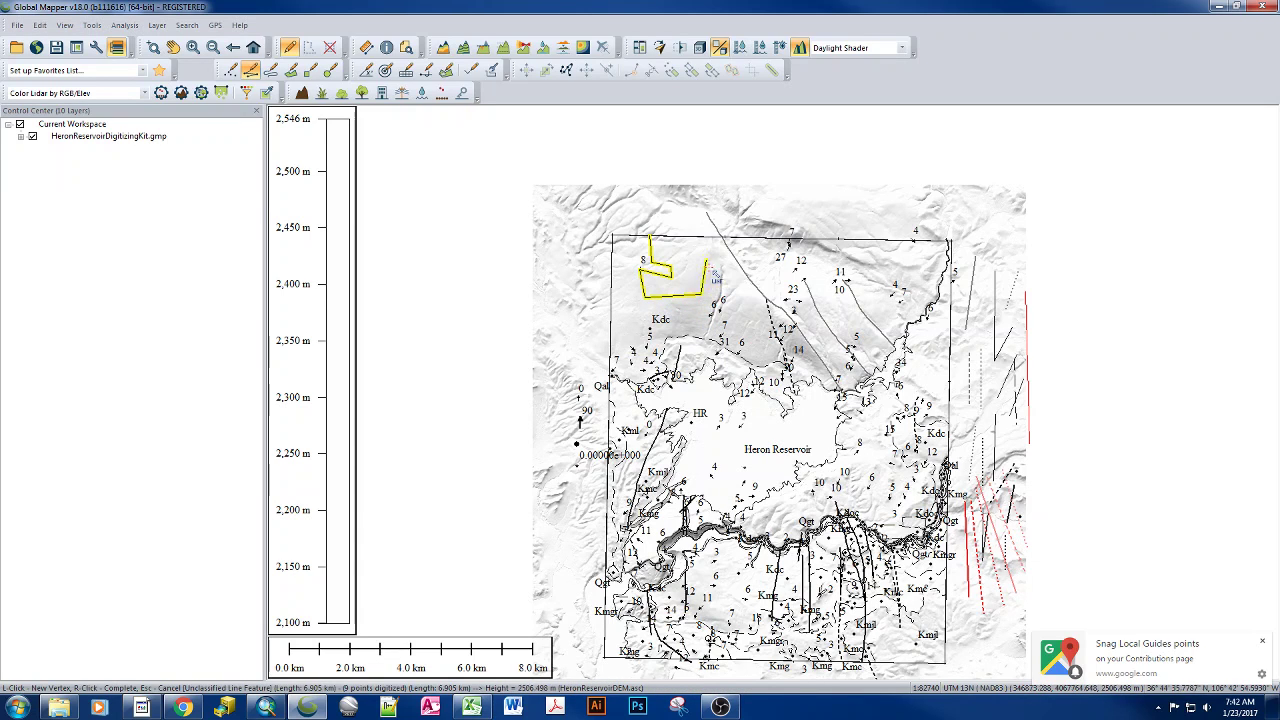
{"action": "left_click", "coordinate": [702, 295]}
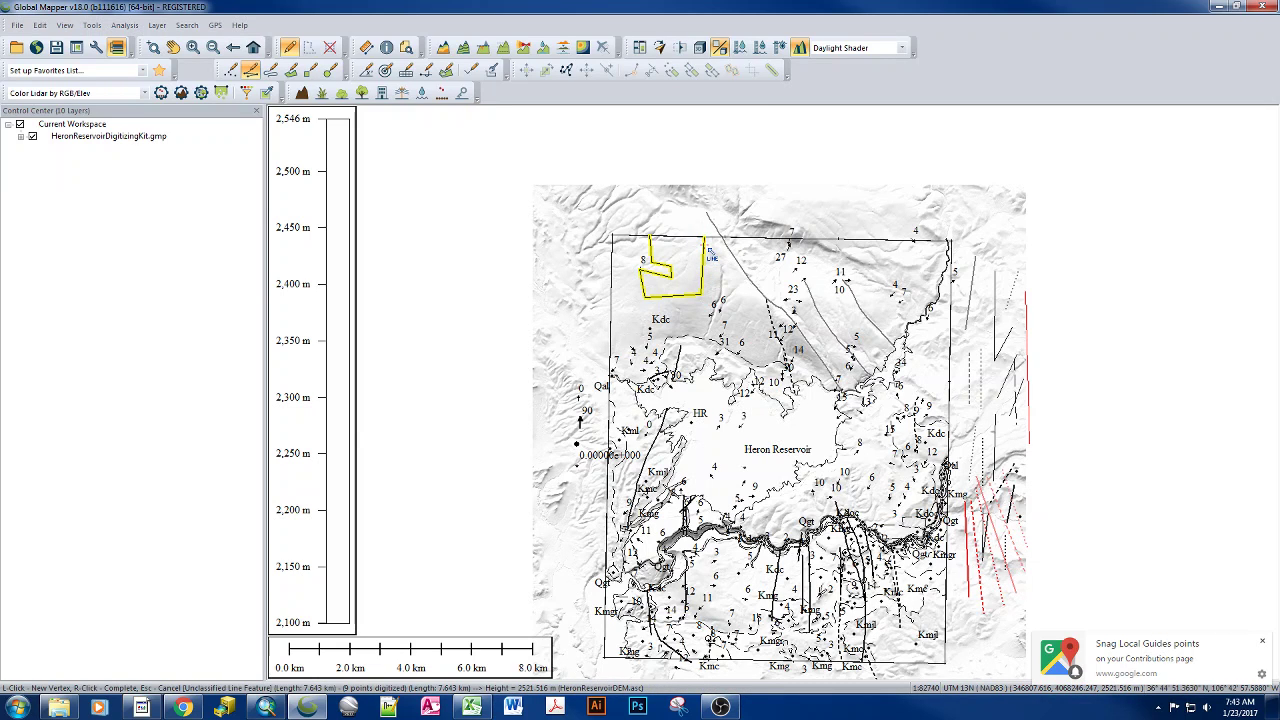
{"action": "left_click", "coordinate": [706, 242]}
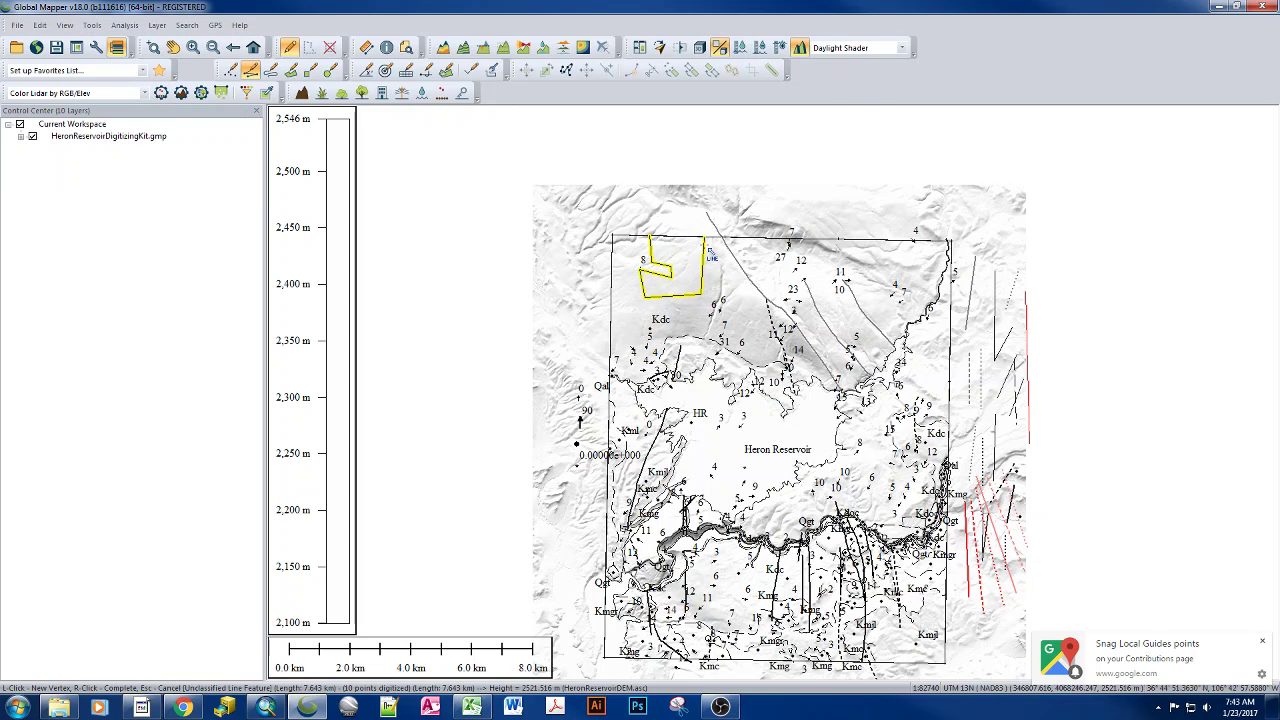
Finish the line and classify it as 01.01.01-Contact in the ContactsAndFaults.shp layer.
{"action": "right_click", "coordinate": [710, 256]}
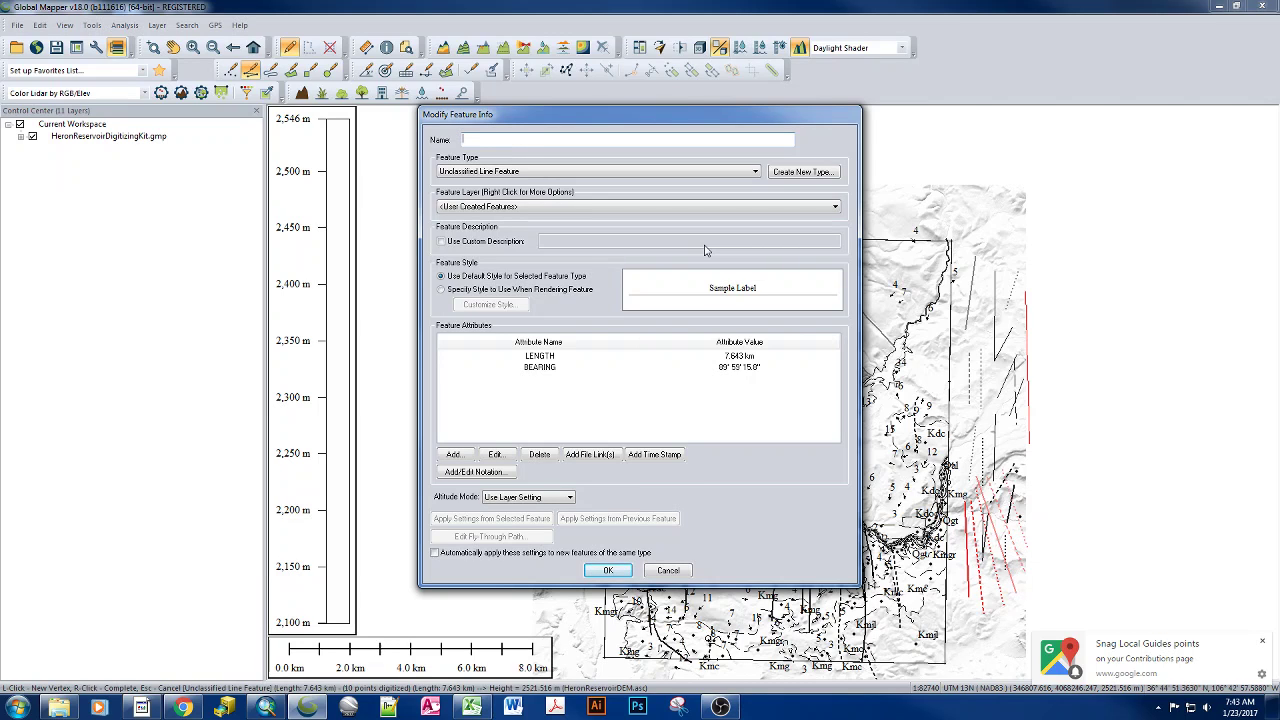
{"action": "left_click", "coordinate": [638, 175]}
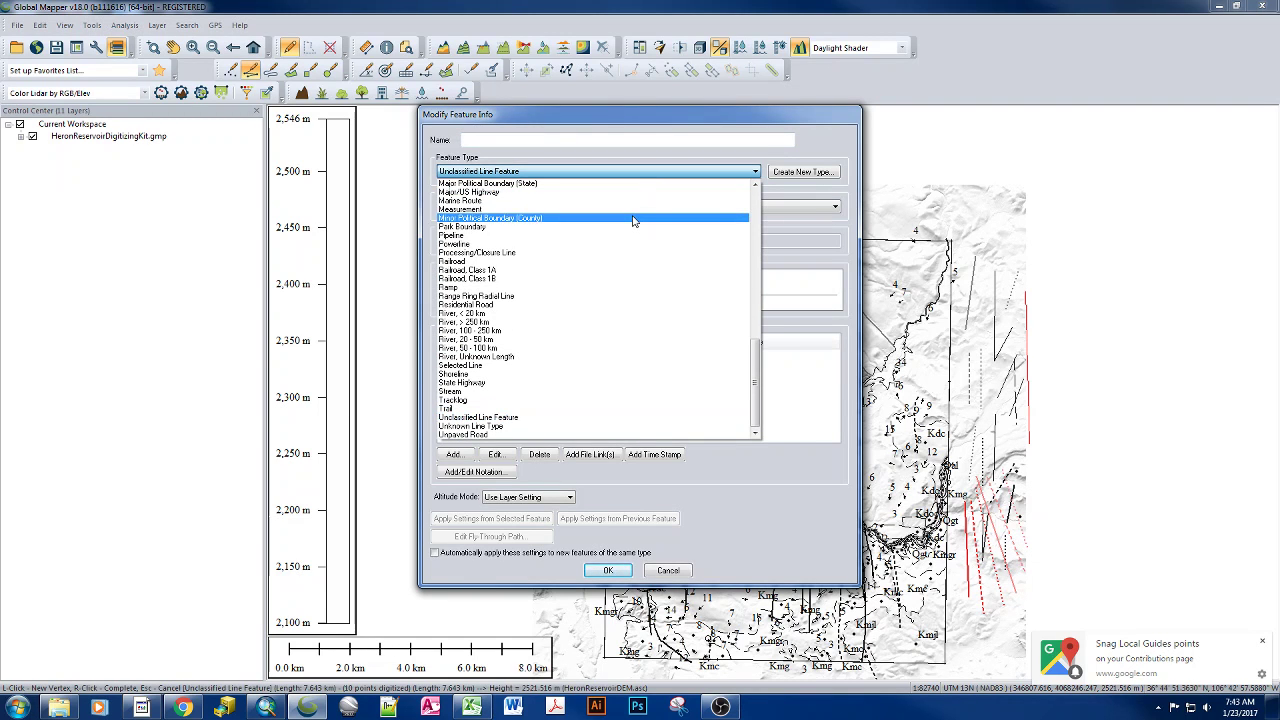
{"action": "scroll", "coordinate": [633, 220], "scroll_direction": "up", "scroll_amount": 20}
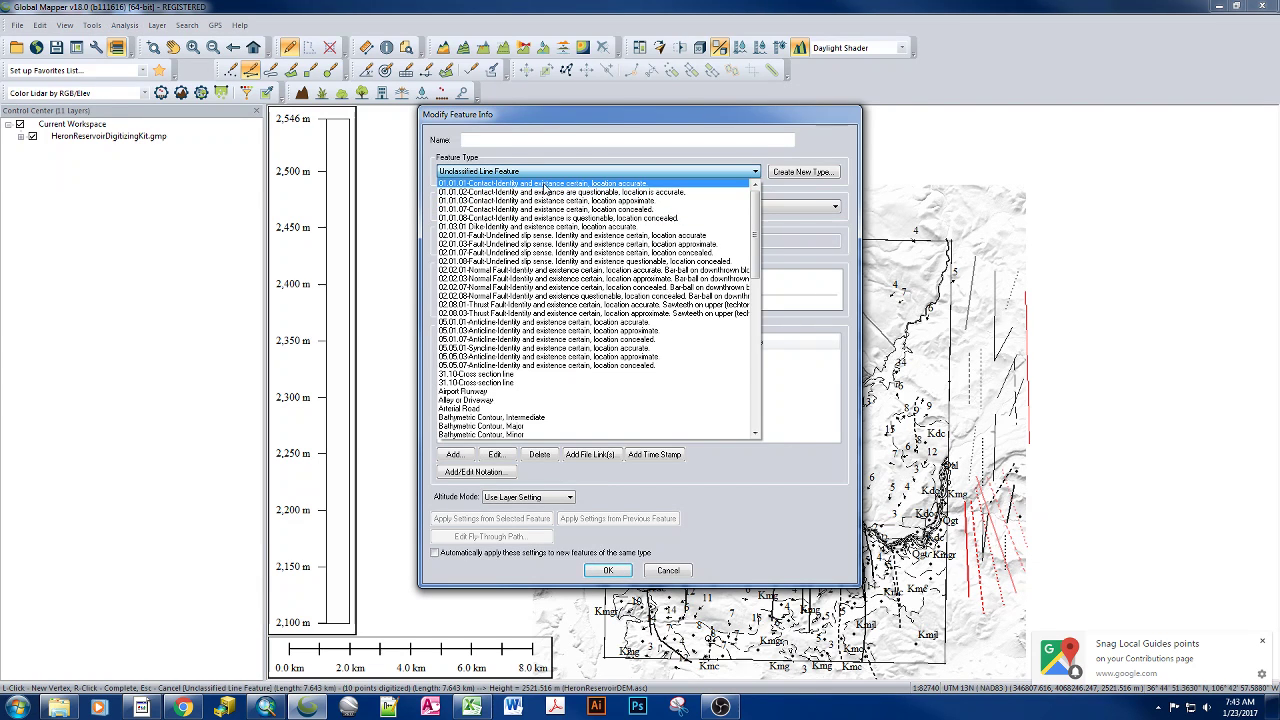
{"action": "left_click", "coordinate": [545, 185]}
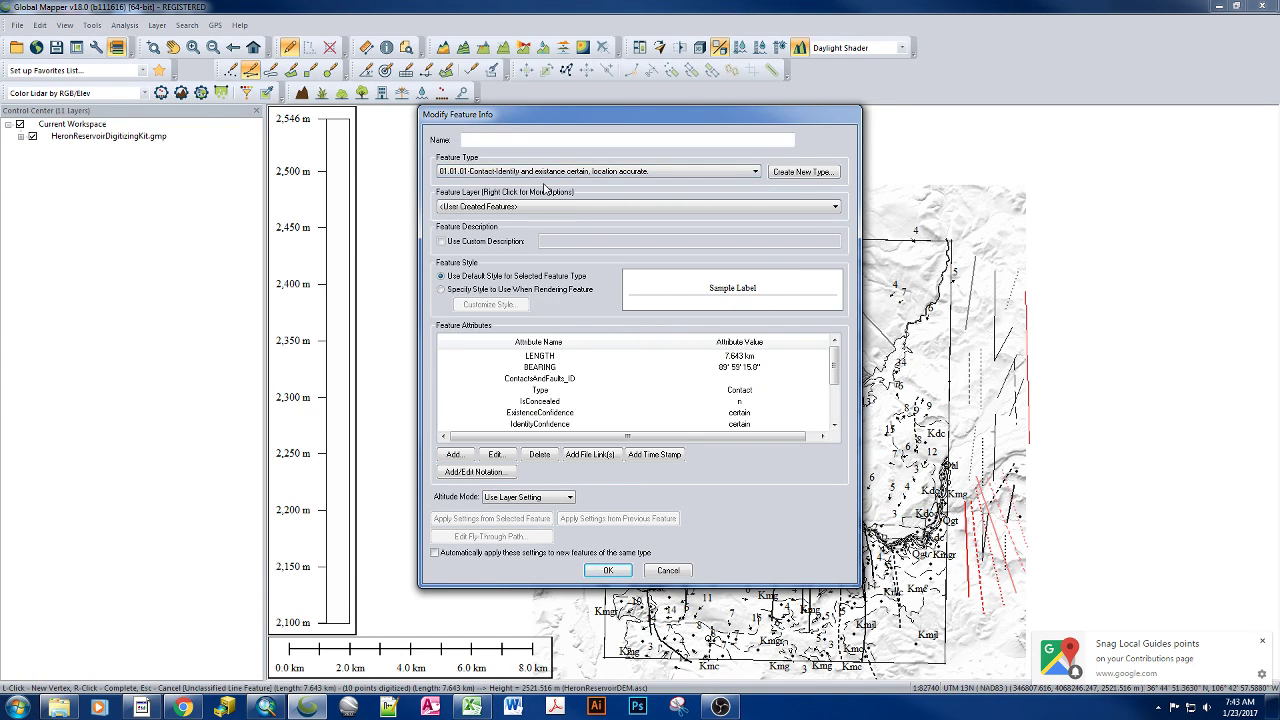
{"action": "left_click", "coordinate": [543, 206]}
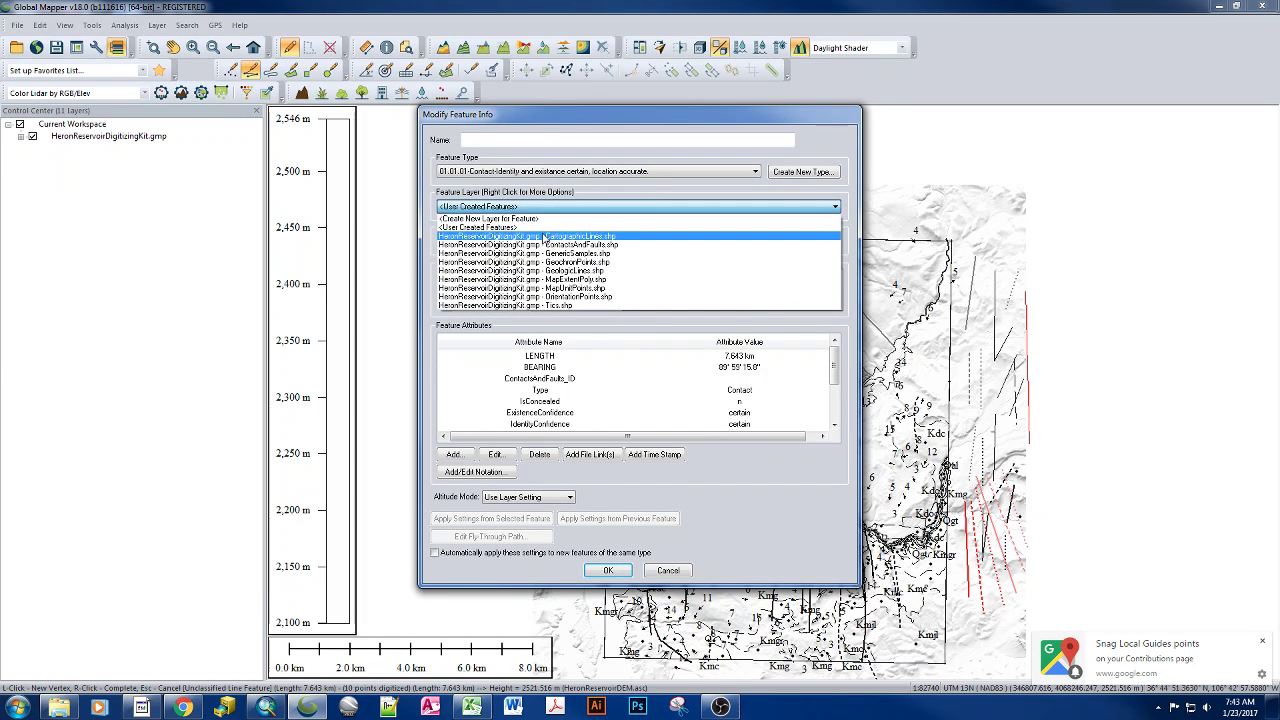
{"action": "left_click", "coordinate": [543, 245]}
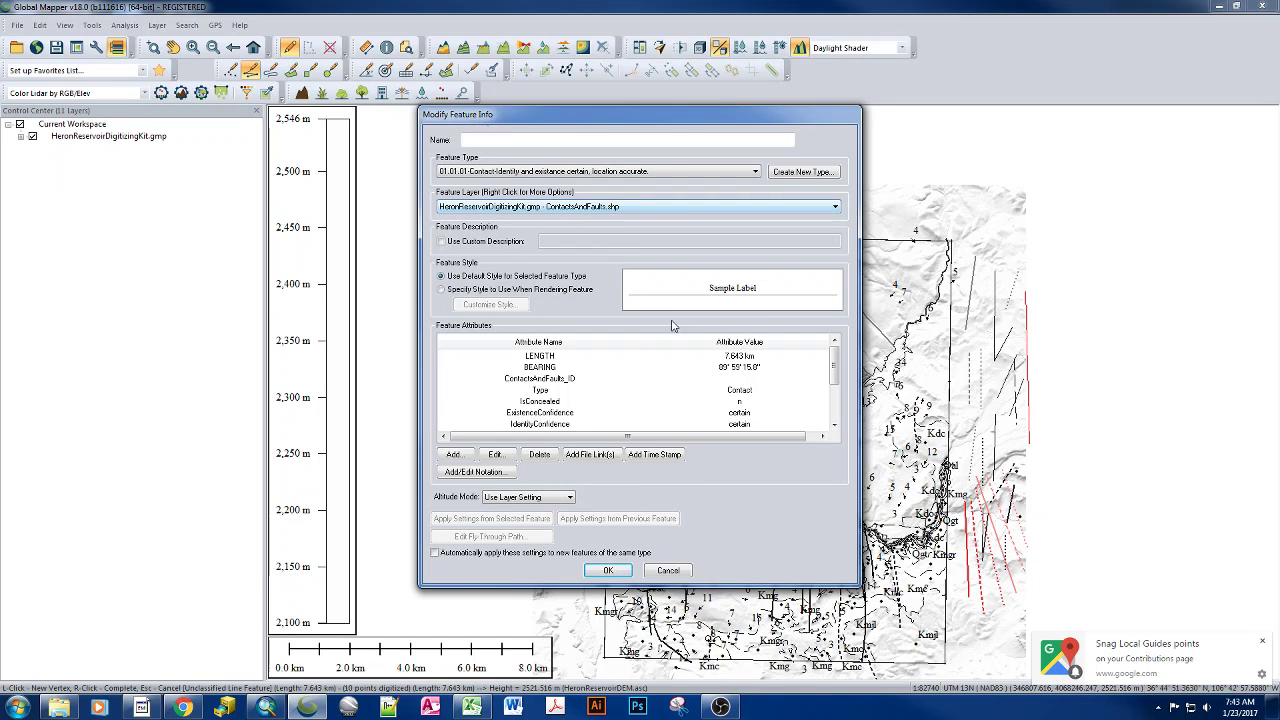
Fill the Label attribute with the contact's name and save the line.
{"action": "mouse_move", "coordinate": [836, 367]}
{"action": "left_mouse_down"}
{"action": "mouse_move", "coordinate": [838, 411]}
{"action": "mouse_move", "coordinate": [838, 358]}
{"action": "left_mouse_up"}
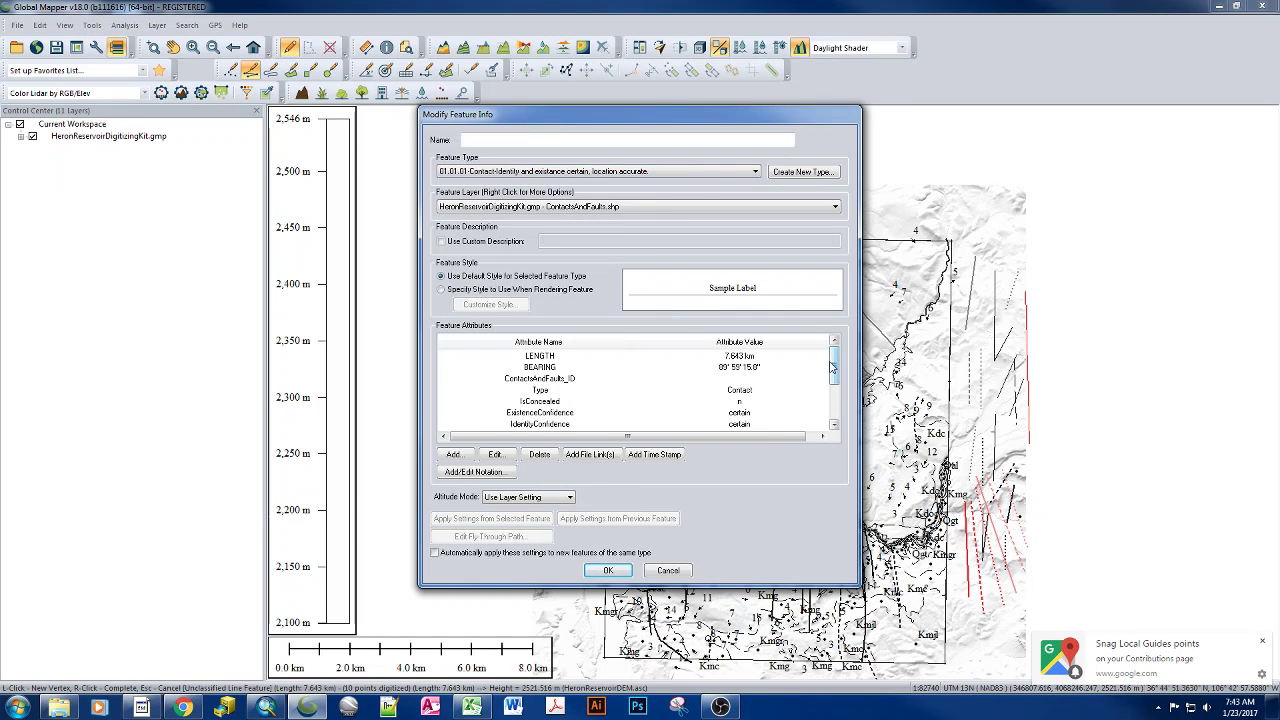
{"action": "left_click_drag", "start_coordinate": [831, 368], "coordinate": [835, 397]}
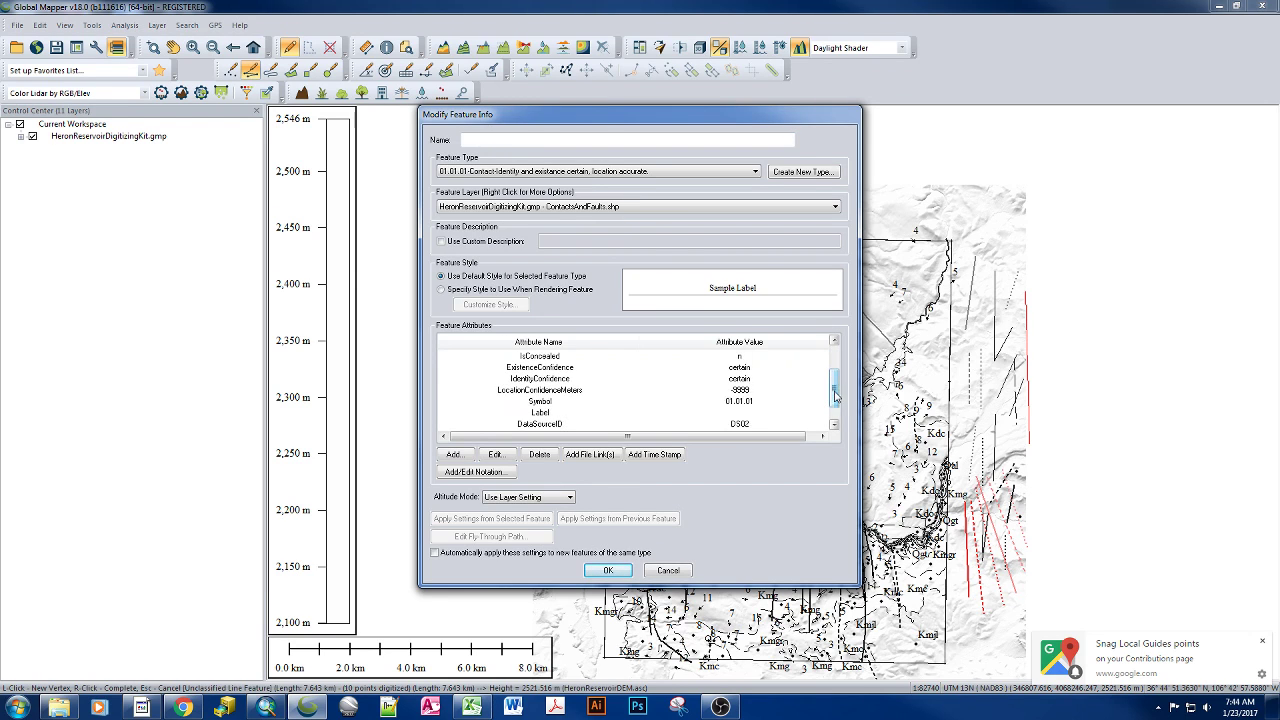
{"action": "left_click", "coordinate": [537, 414]}
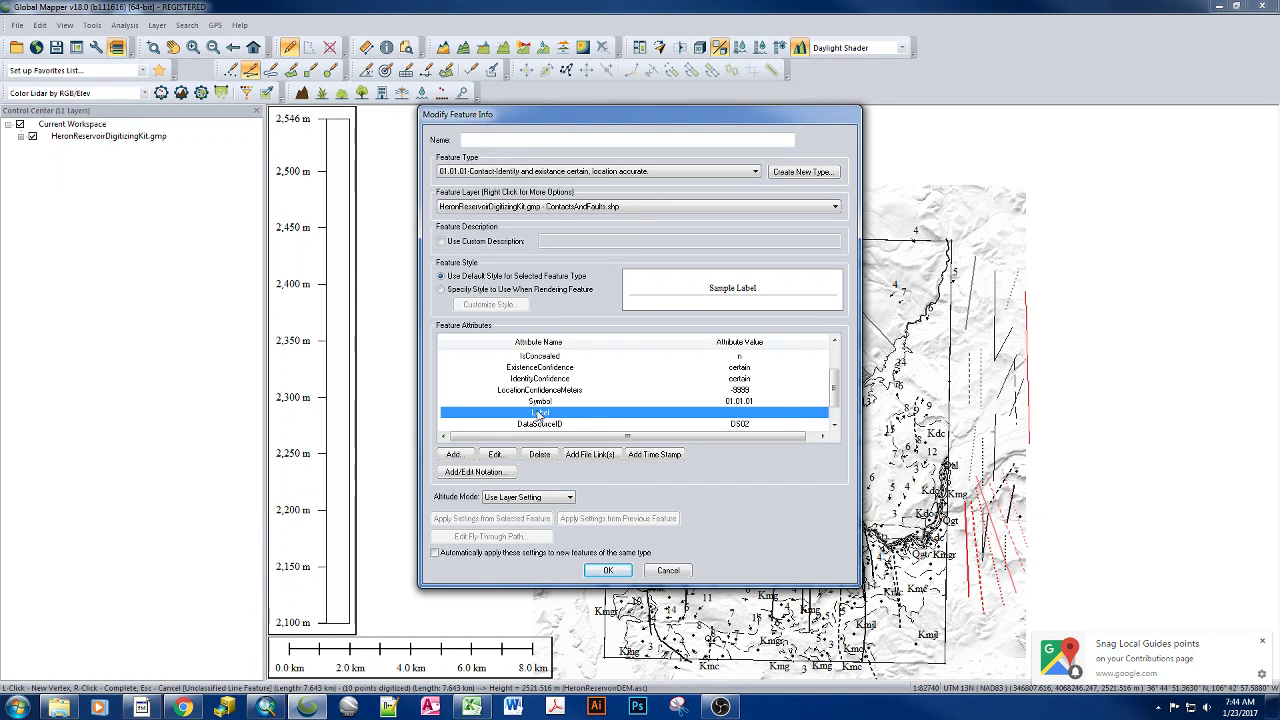
{"action": "double_click", "coordinate": [537, 414]}
{"action": "type", "text": "Debs Contact"}
{"action": "left_click", "coordinate": [750, 345]}
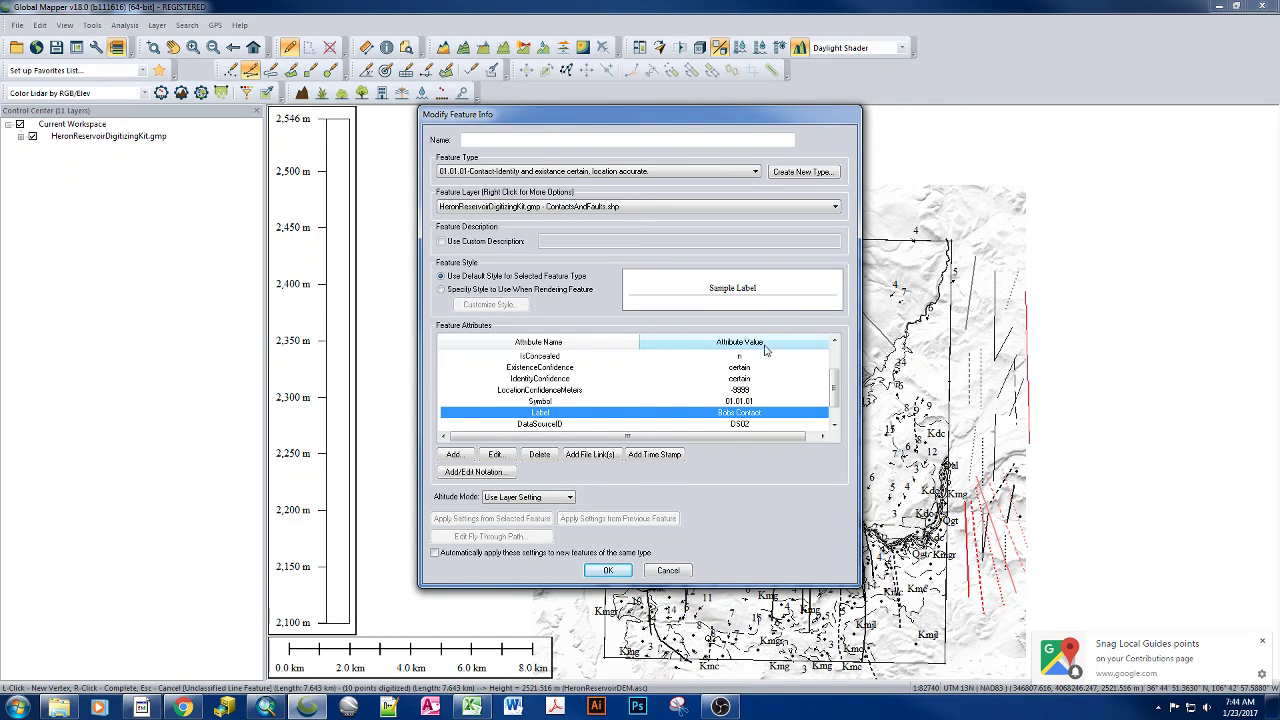
{"action": "left_click", "coordinate": [609, 569]}
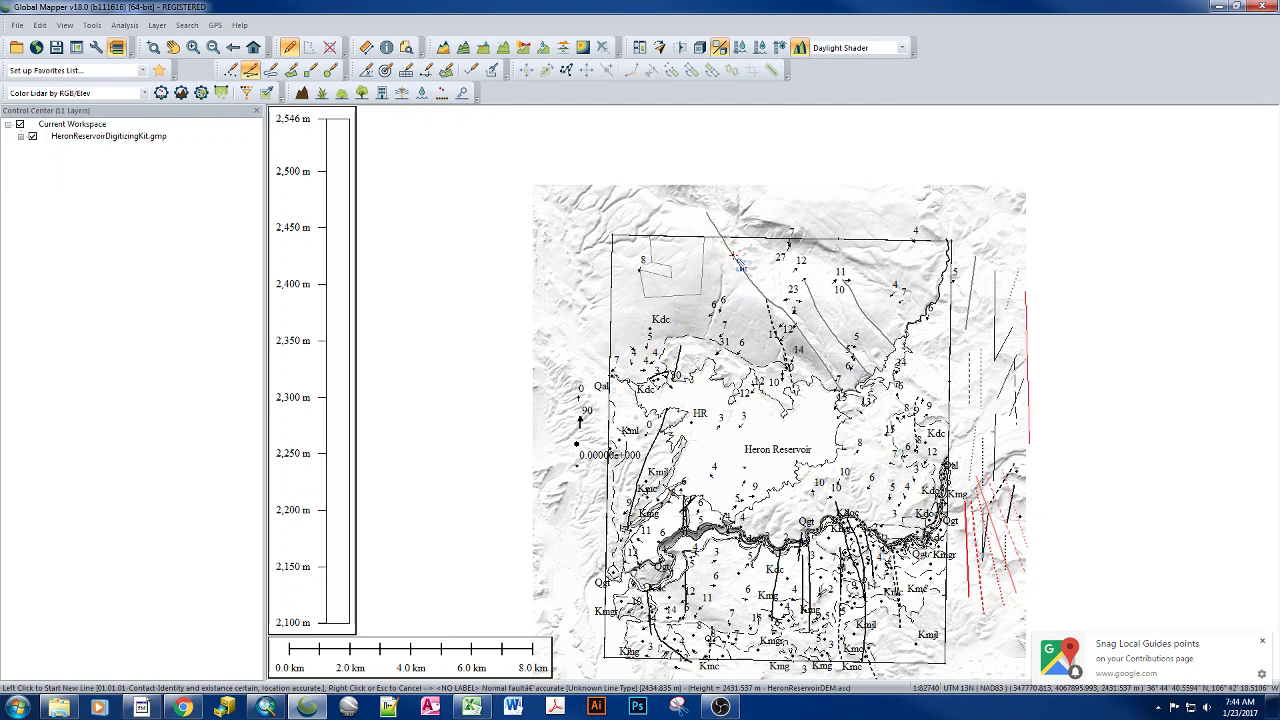
Trace a seven-vertex line arching over the map's top edge and finish it.
{"action": "left_click", "coordinate": [738, 237]}
{"action": "left_click", "coordinate": [752, 222]}
{"action": "left_click", "coordinate": [770, 207]}
{"action": "left_click", "coordinate": [790, 198]}
{"action": "left_click", "coordinate": [845, 195]}
{"action": "left_click", "coordinate": [875, 238]}
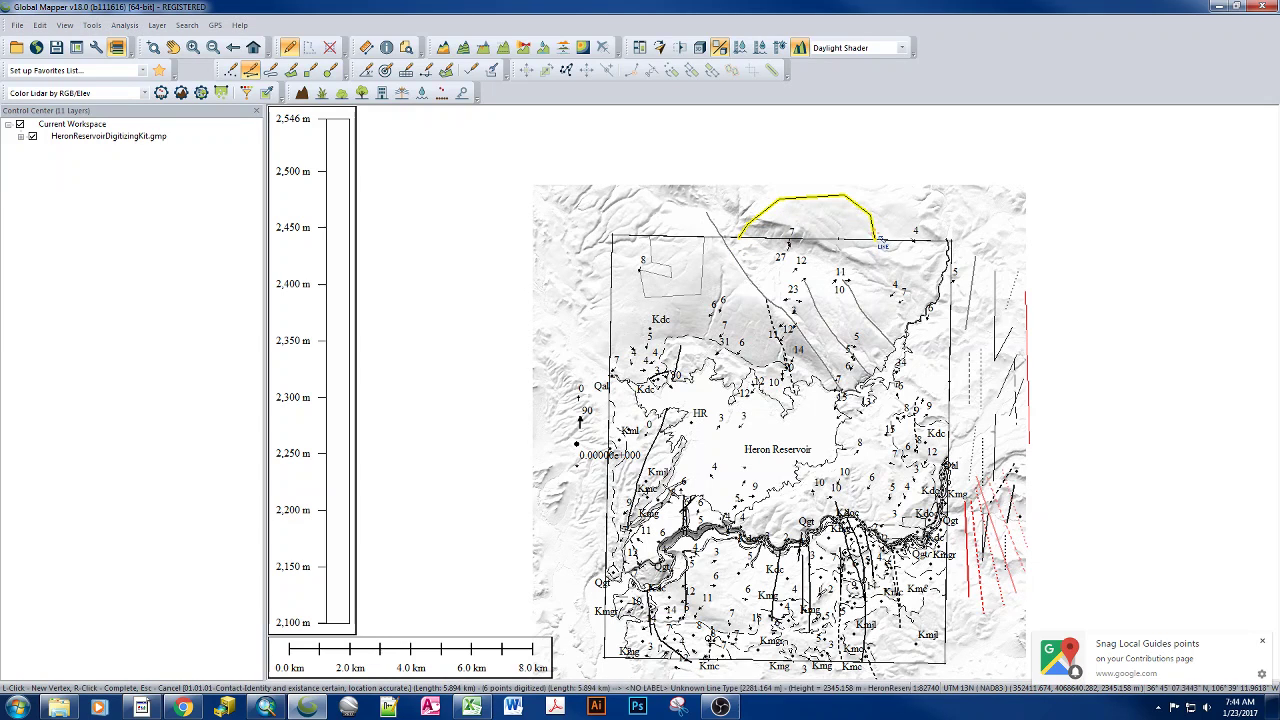
{"action": "left_click", "coordinate": [881, 241]}
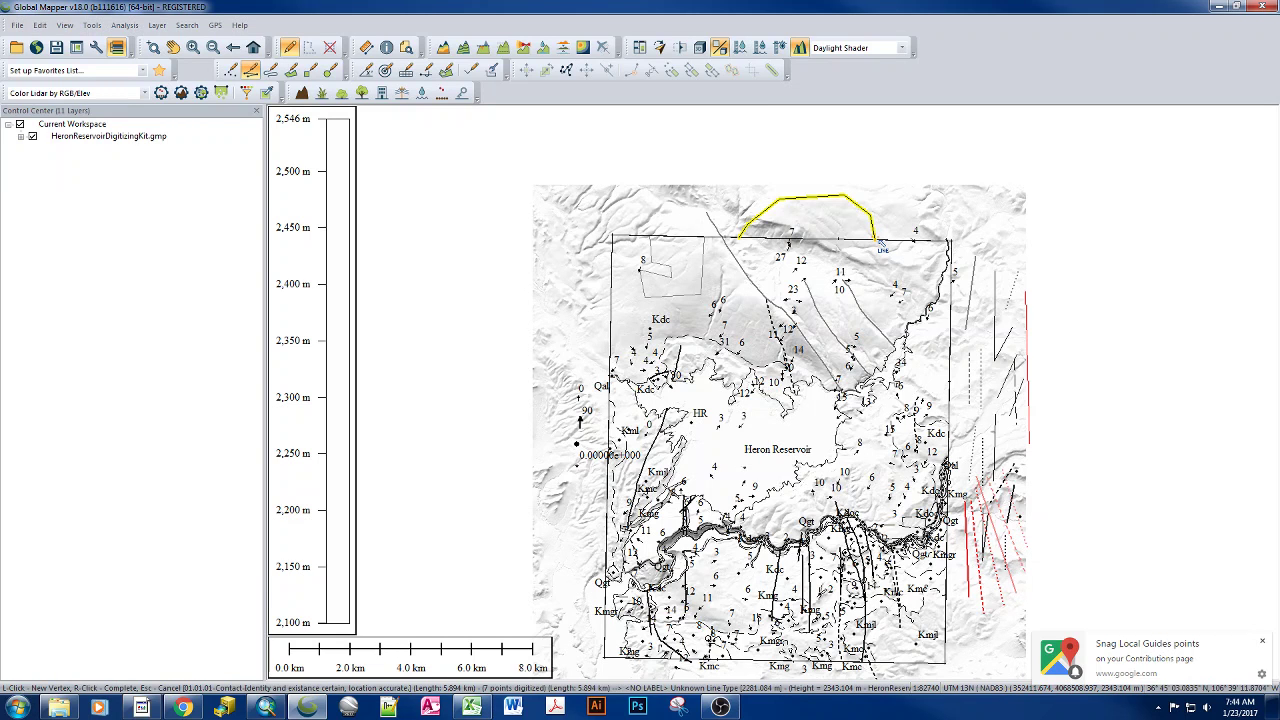
{"action": "right_click", "coordinate": [881, 245]}
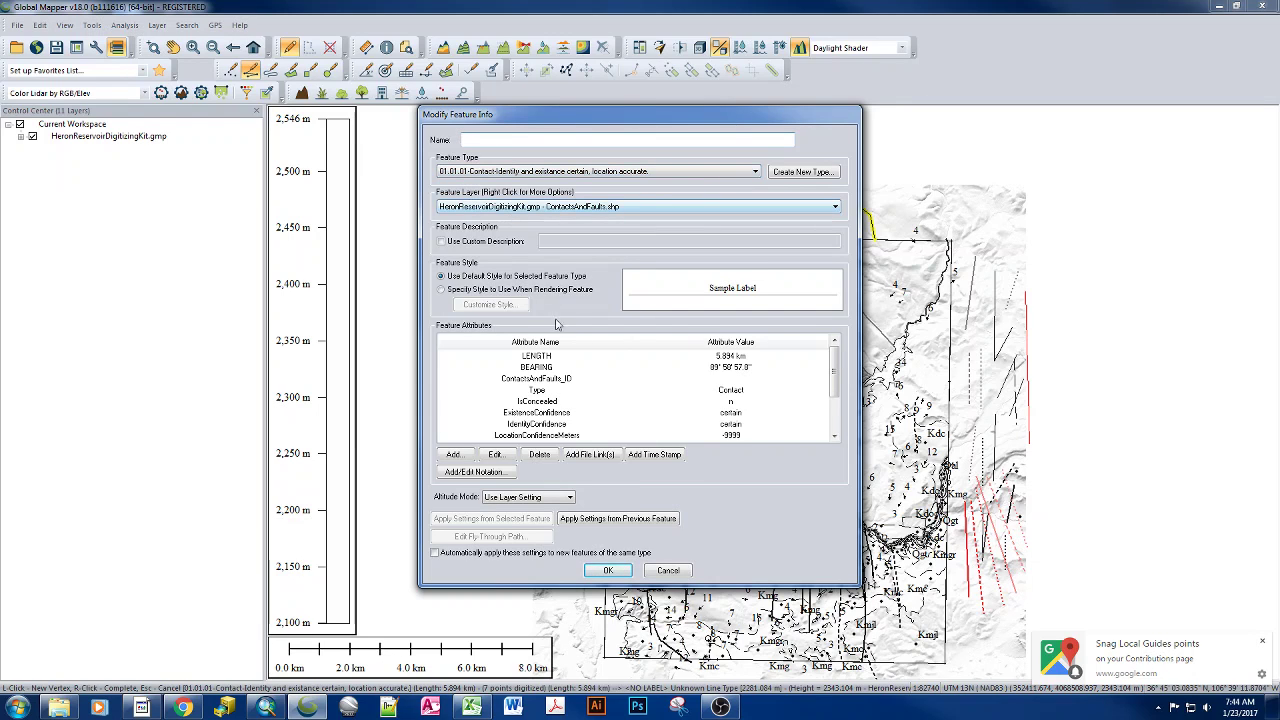
Enter the contact's name as the second line's Label attribute value.
{"action": "scroll", "coordinate": [815, 355], "scroll_direction": "down", "scroll_amount": 1}
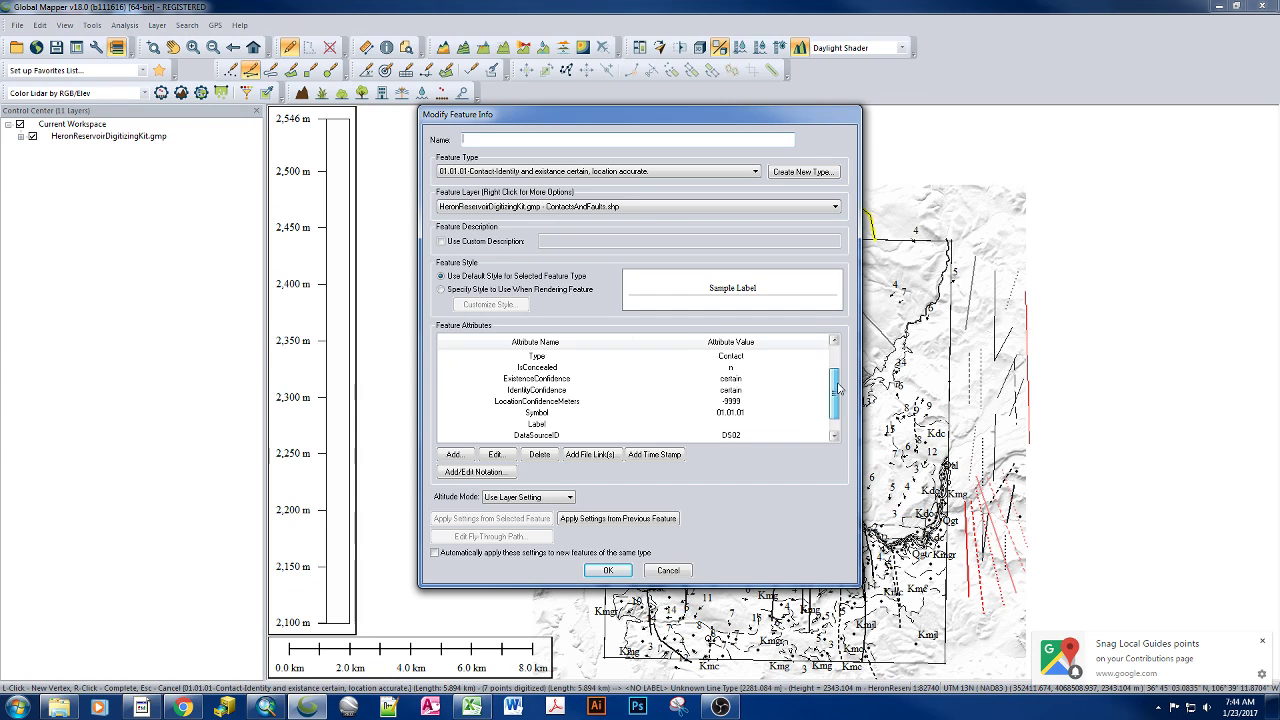
{"action": "left_click", "coordinate": [539, 428]}
{"action": "double_click", "coordinate": [548, 428]}
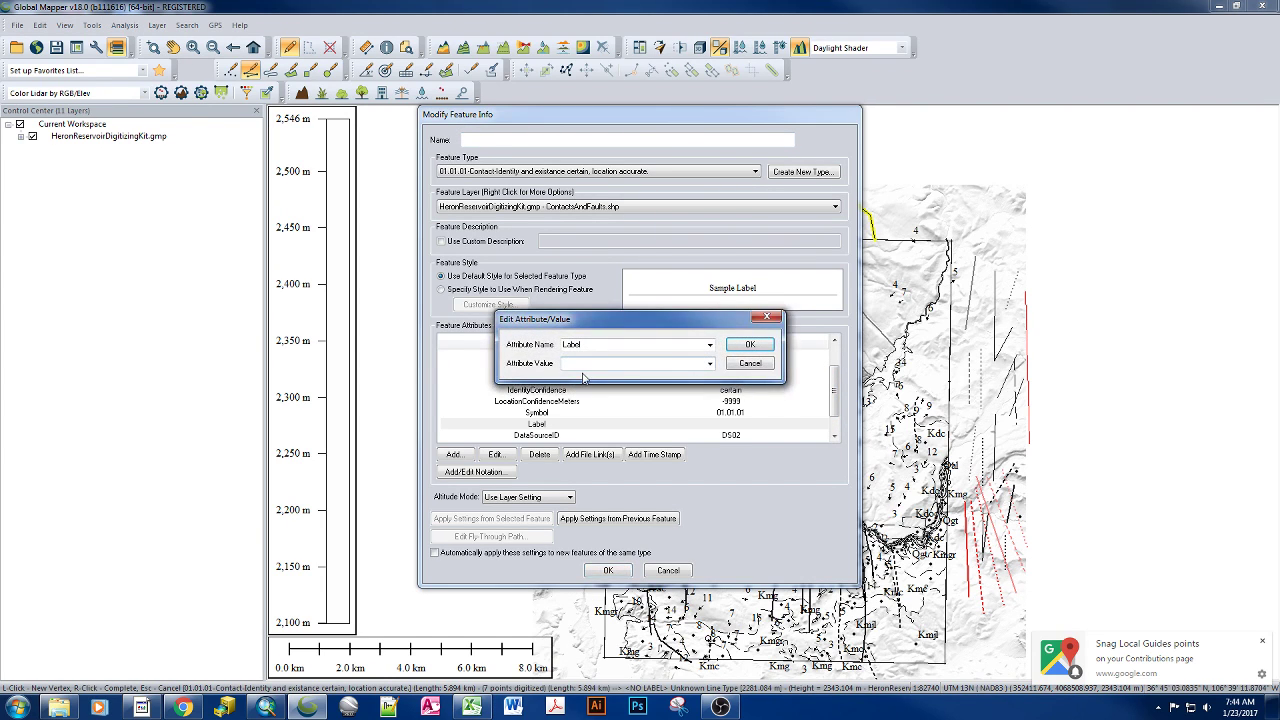
{"action": "type", "text": "Scc"}
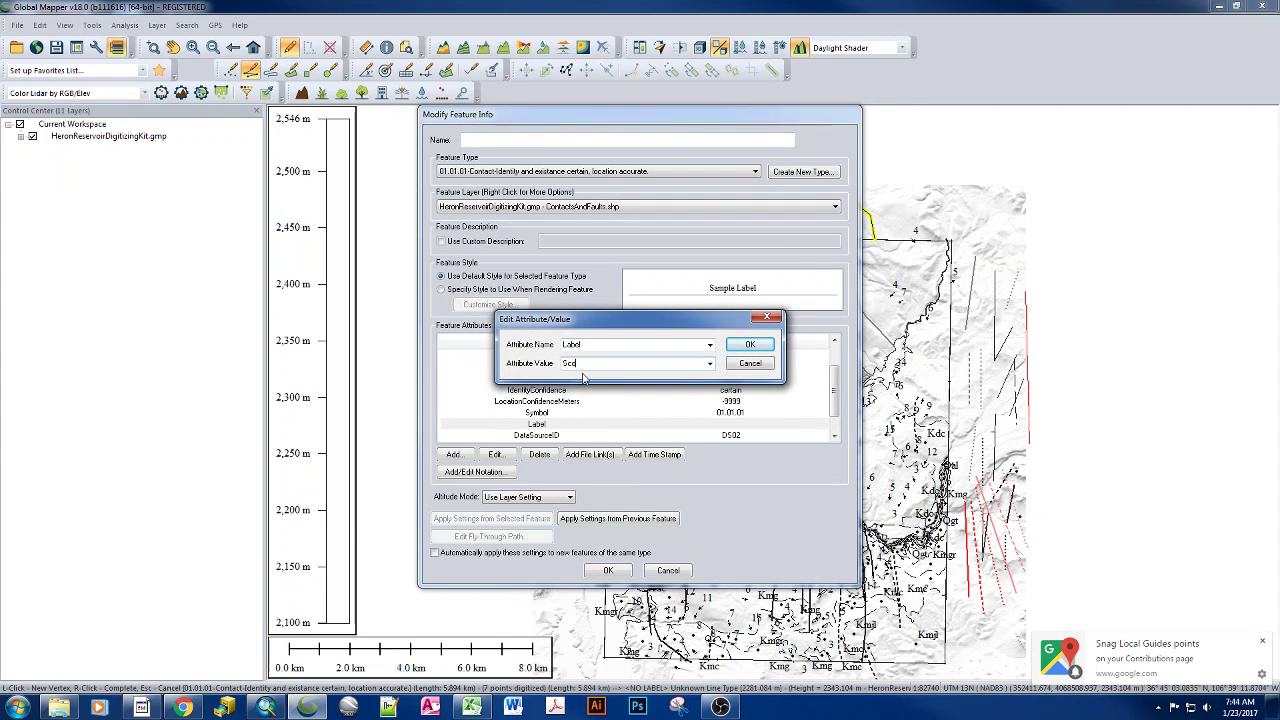
{"action": "type", "text": "tts Contact"}
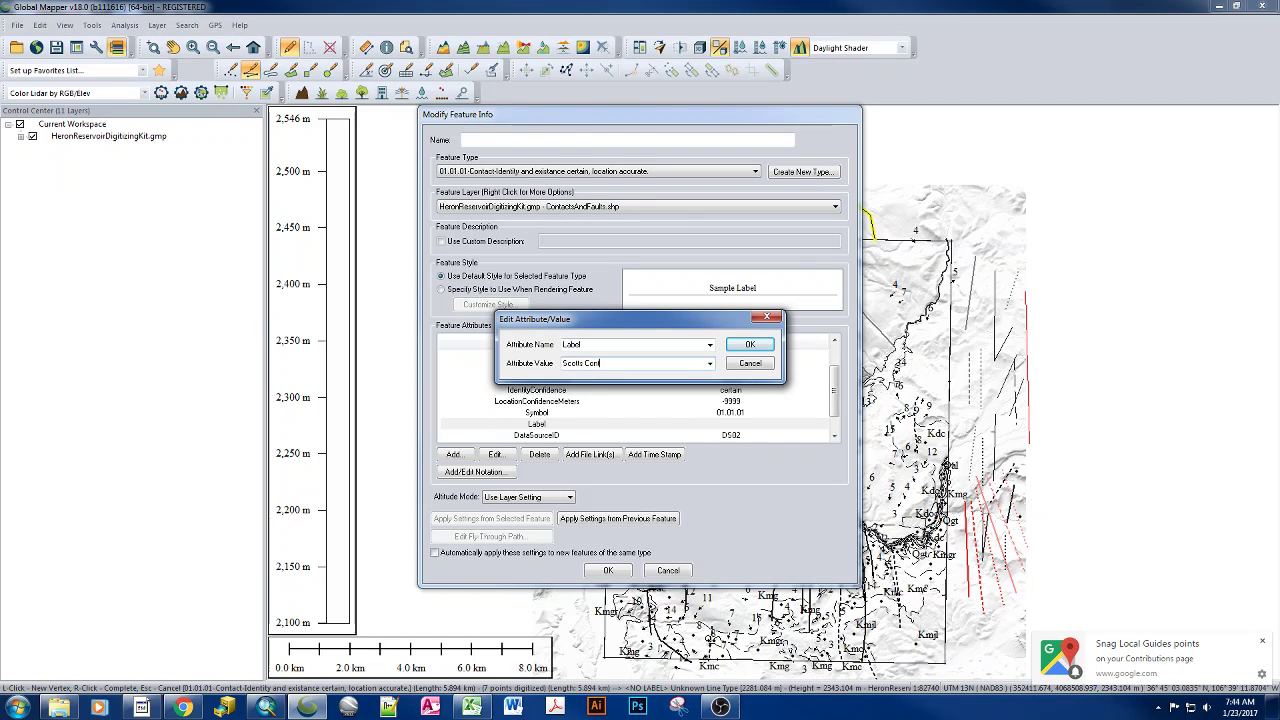
{"action": "type", "text": "\\c"}
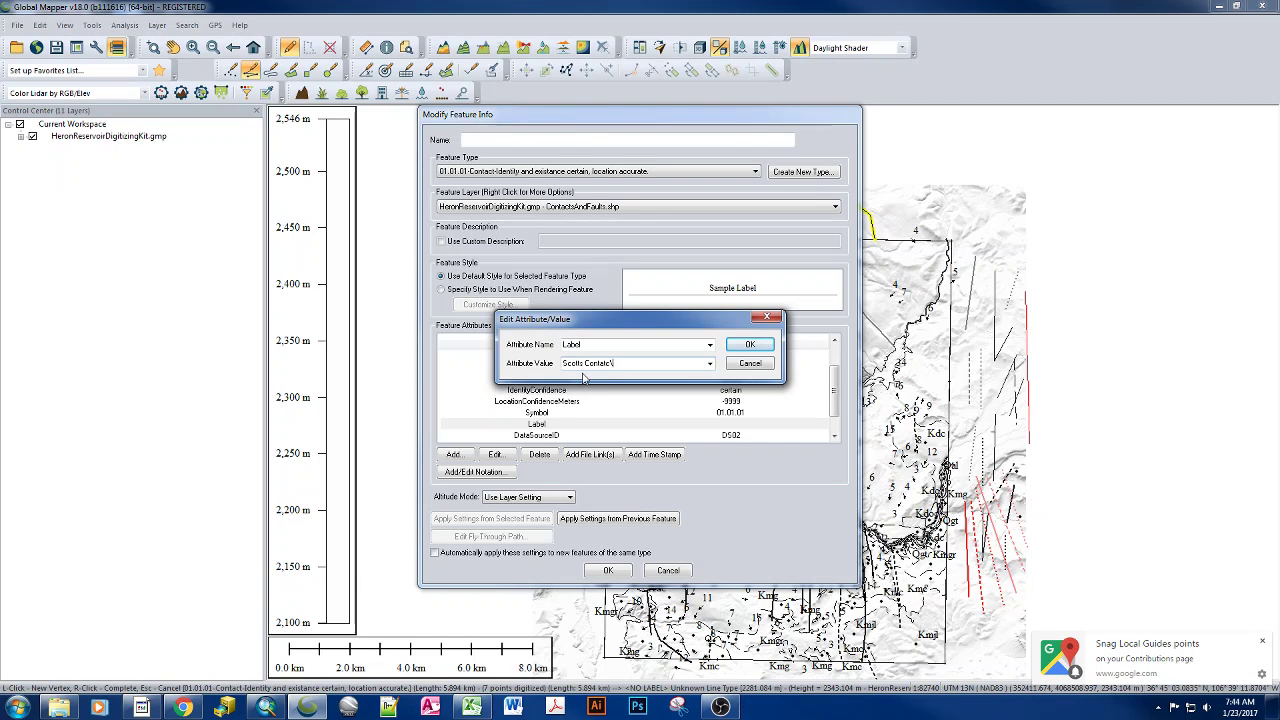
{"action": "left_click", "coordinate": [750, 344]}
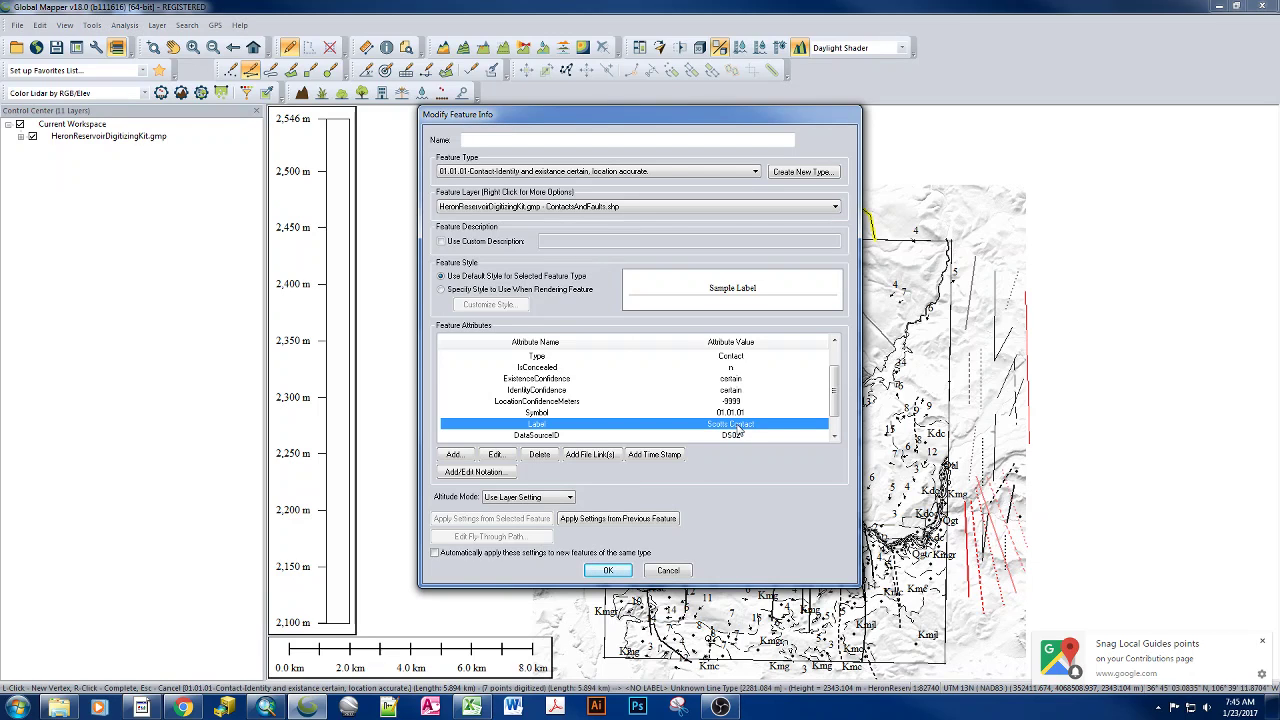
Set the Notes attribute to 'I saw this contact and am certain it is 01.01.01'.
{"action": "left_click_drag", "start_coordinate": [835, 400], "coordinate": [837, 413]}
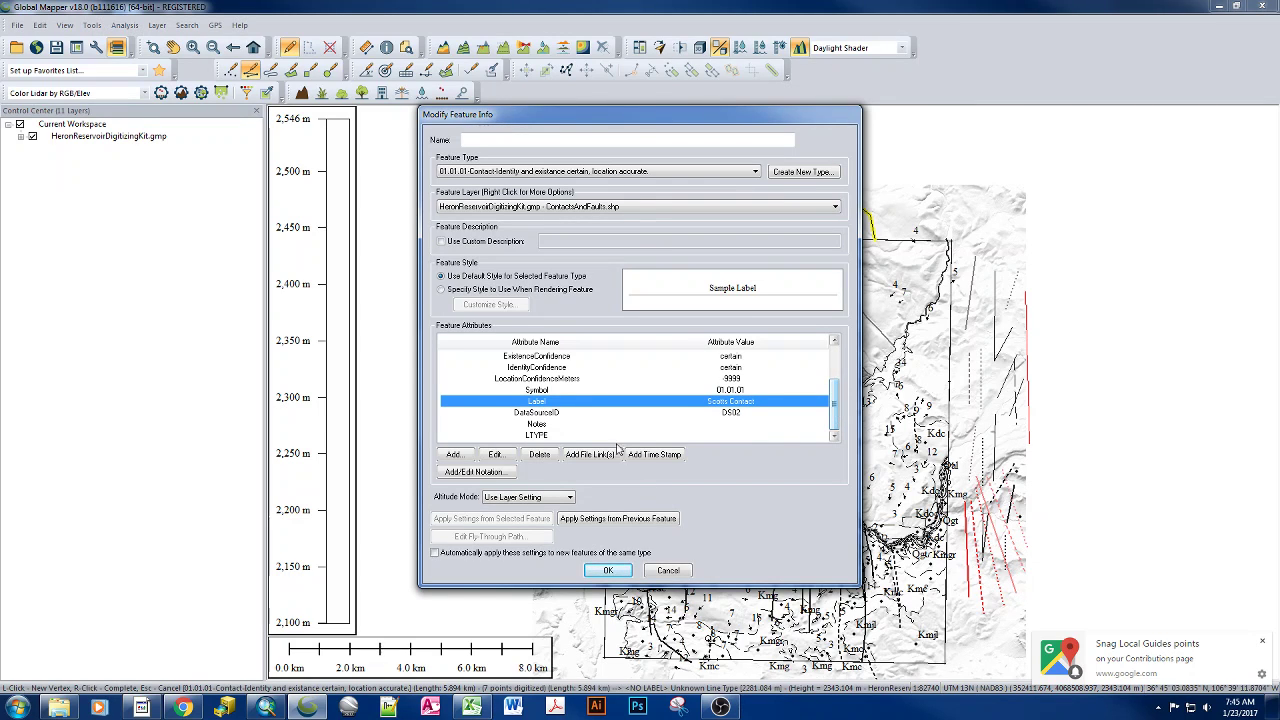
{"action": "left_click", "coordinate": [538, 425]}
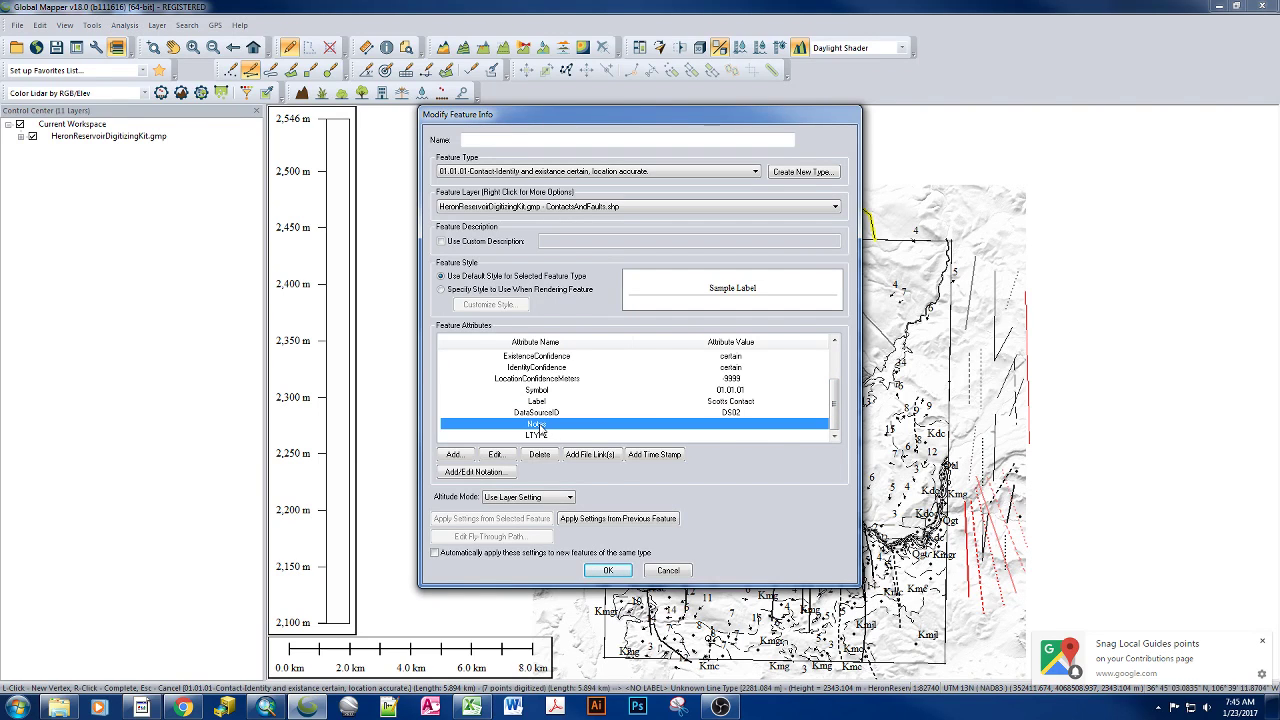
{"action": "double_click", "coordinate": [719, 430]}
{"action": "type", "text": "I"}
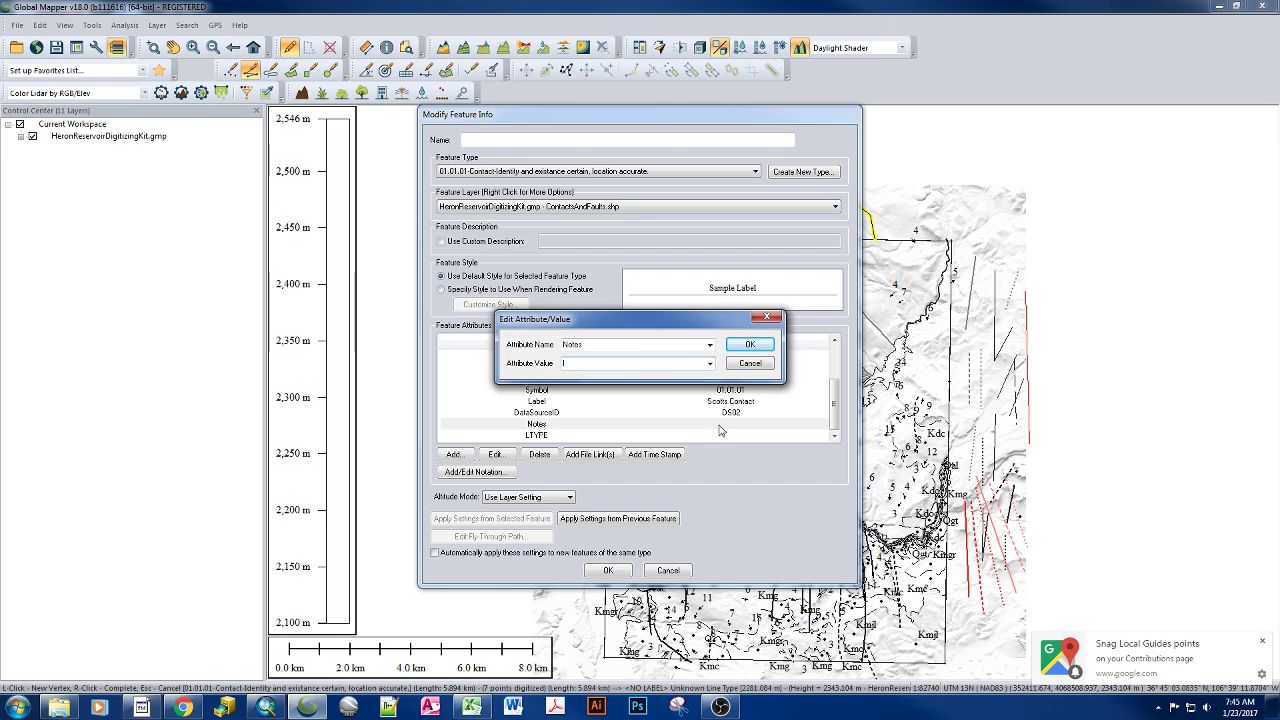
{"action": "type", "text": " saw this c"}
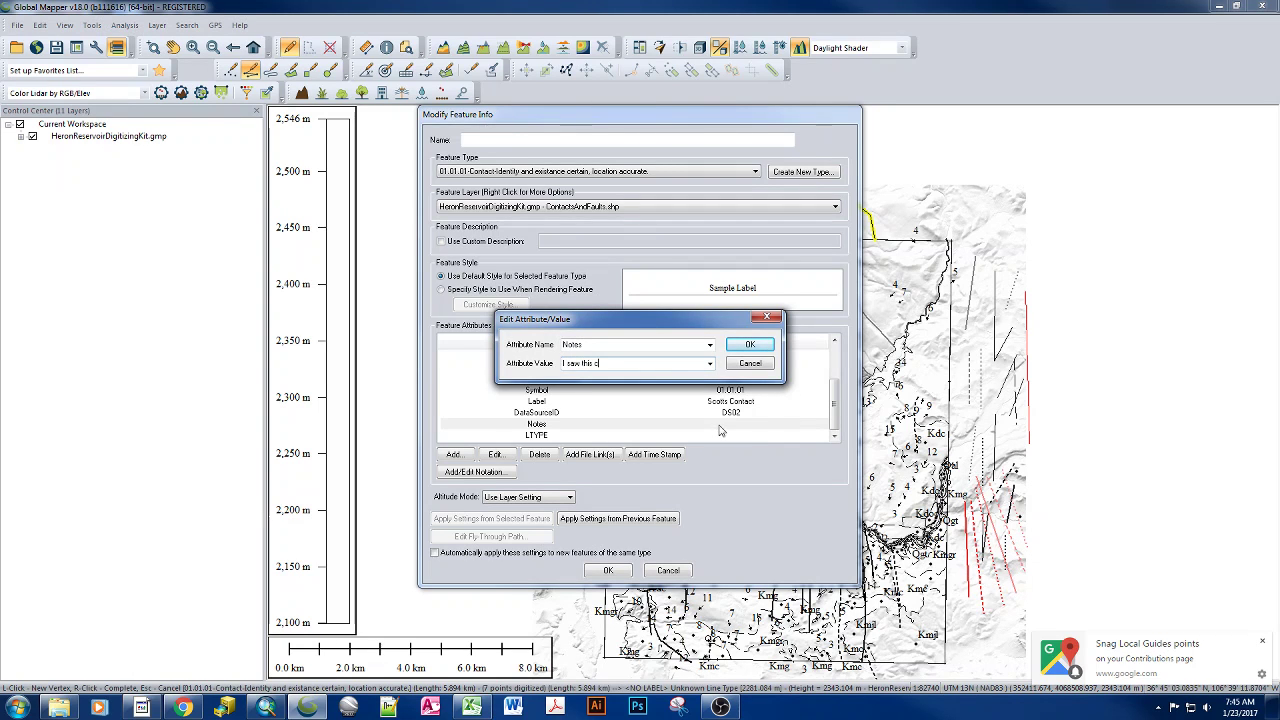
{"action": "type", "text": "ontact and am"}
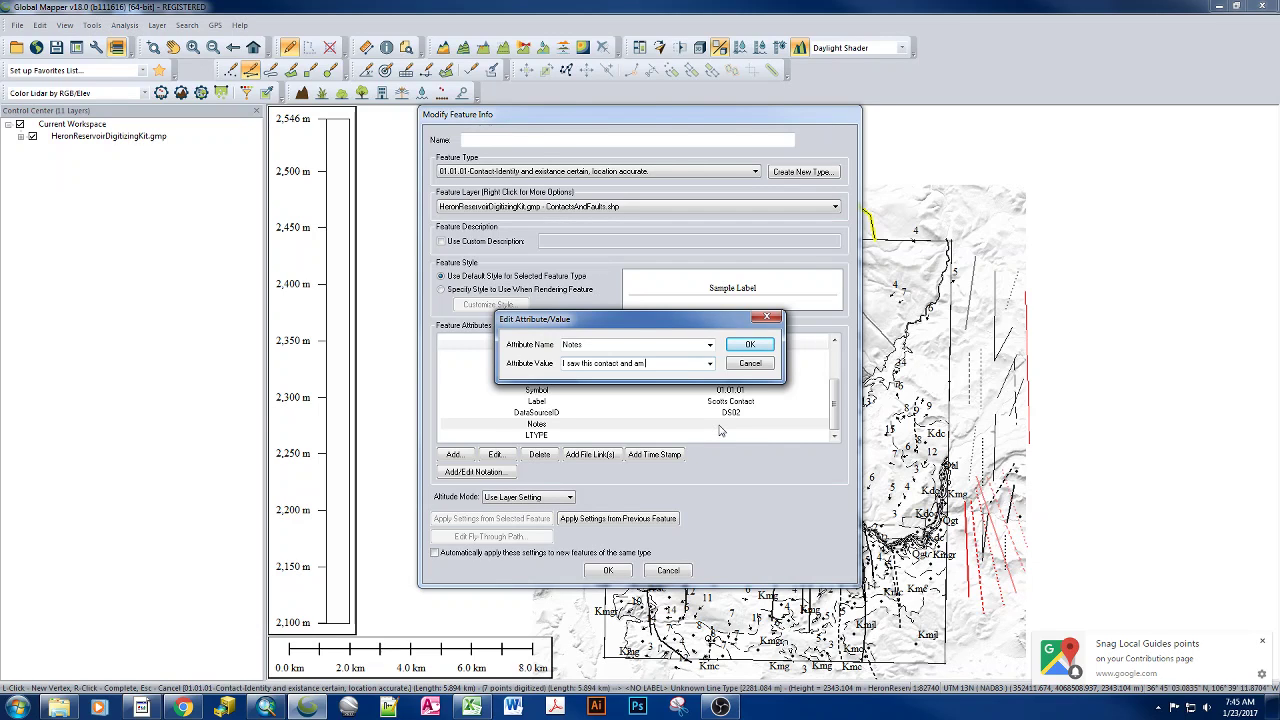
{"action": "type", "text": " certain it is 01.01.01"}
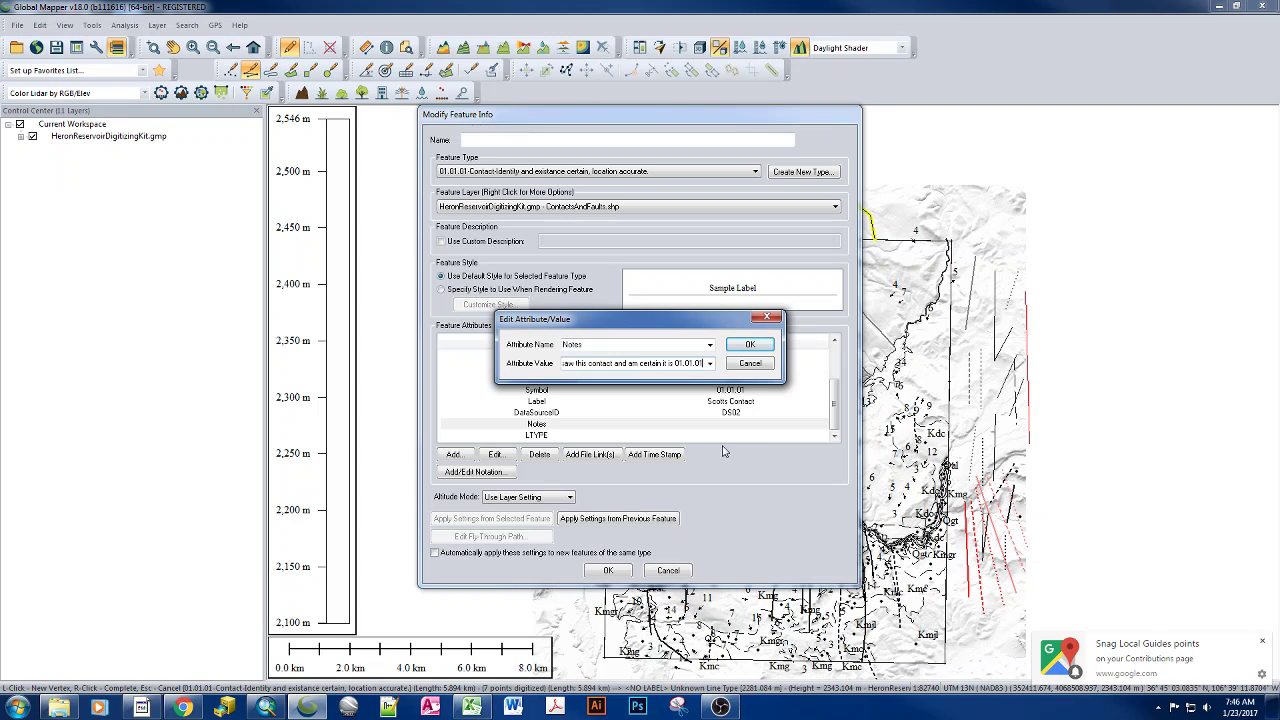
{"action": "left_click", "coordinate": [750, 344]}
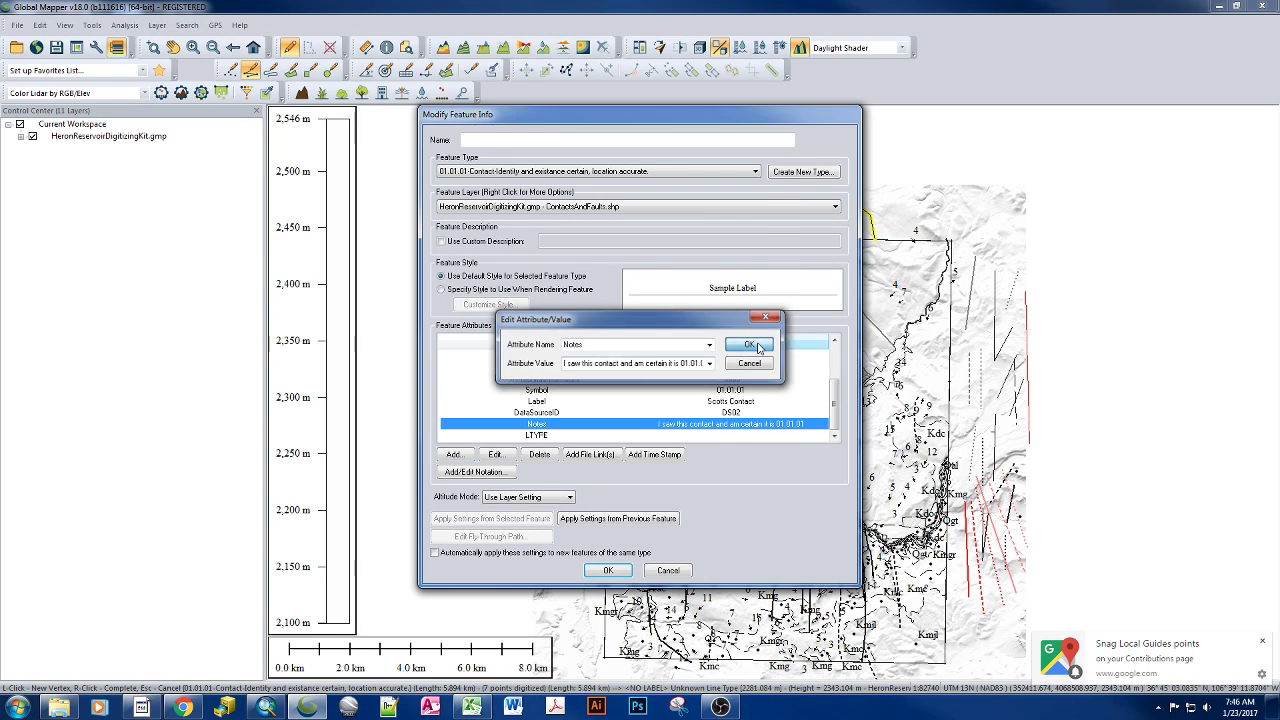
Show the Feature Layer dropdown's available layers for the second contact.
{"action": "left_click", "coordinate": [665, 209]}
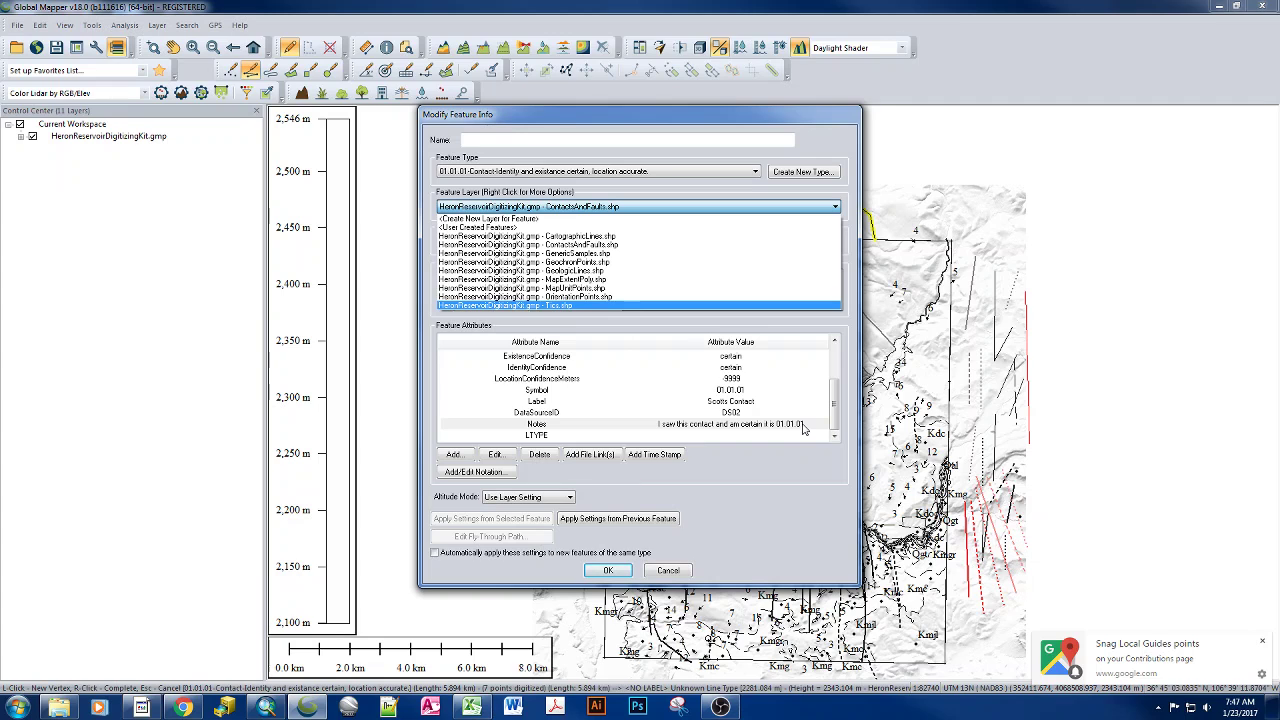
Cancel the second contact line and confirm discarding it.
{"action": "left_click", "coordinate": [665, 404]}
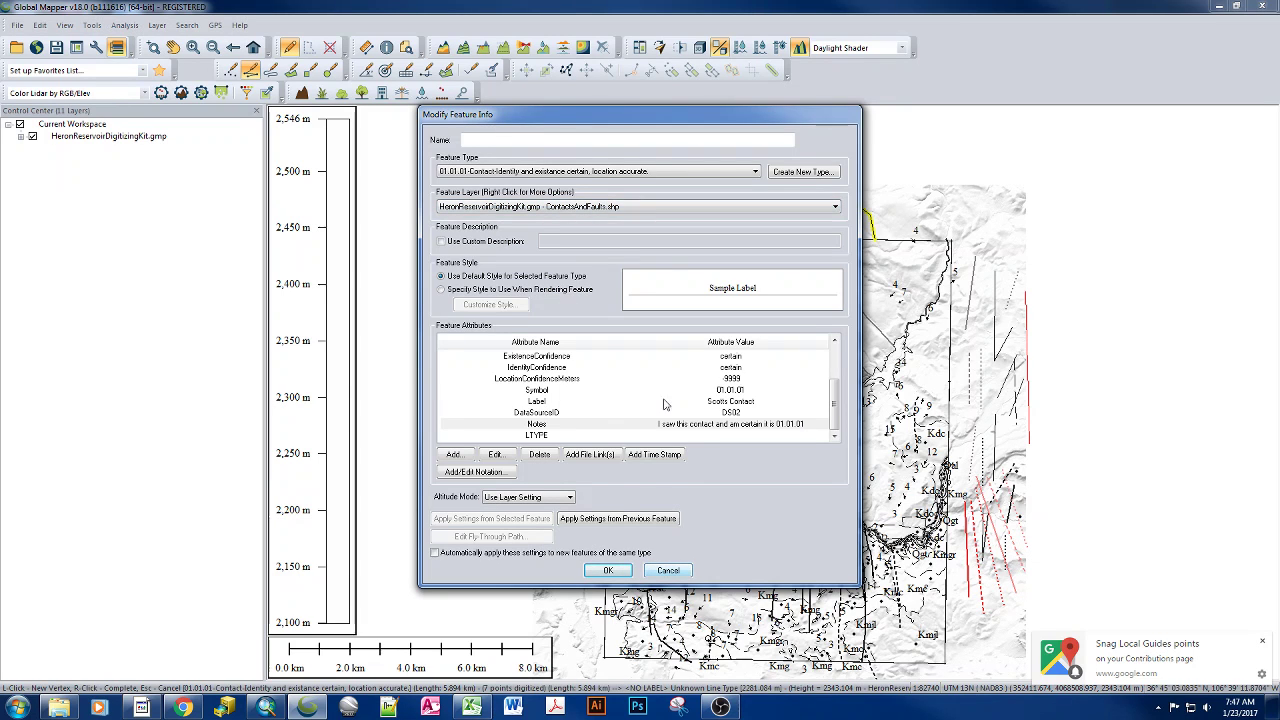
{"action": "left_click", "coordinate": [668, 570]}
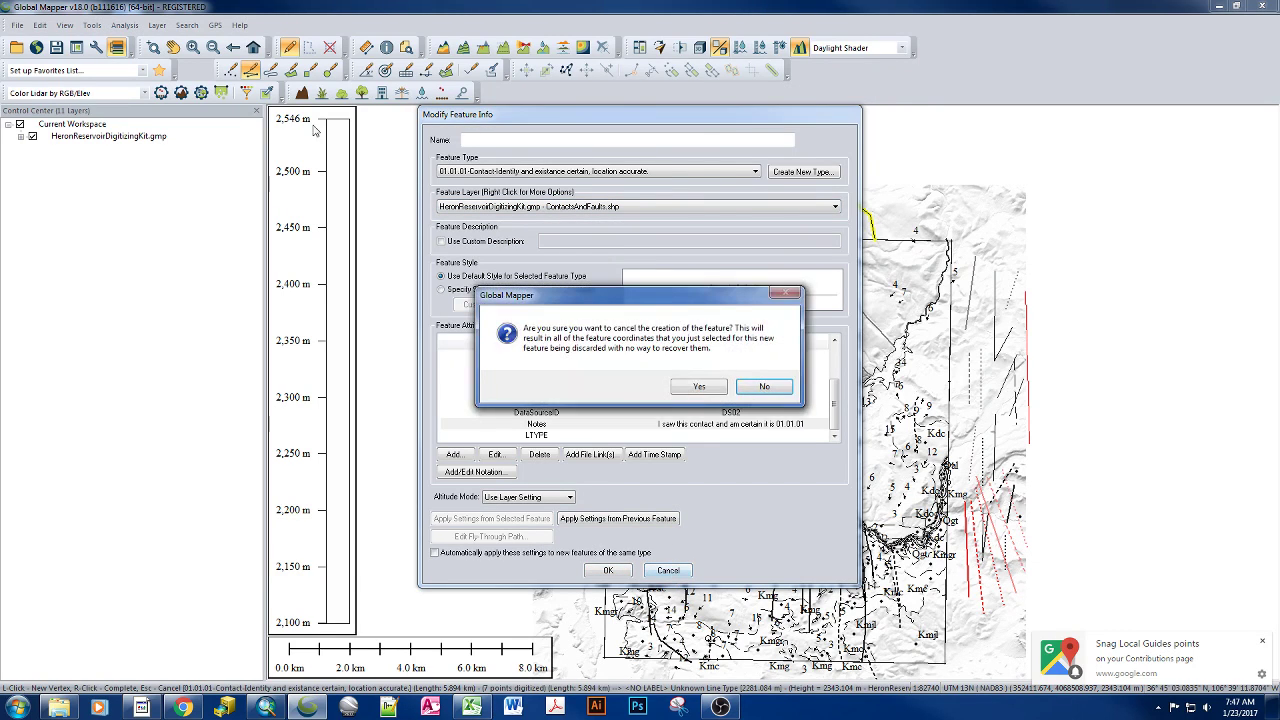
{"action": "left_click", "coordinate": [699, 387]}
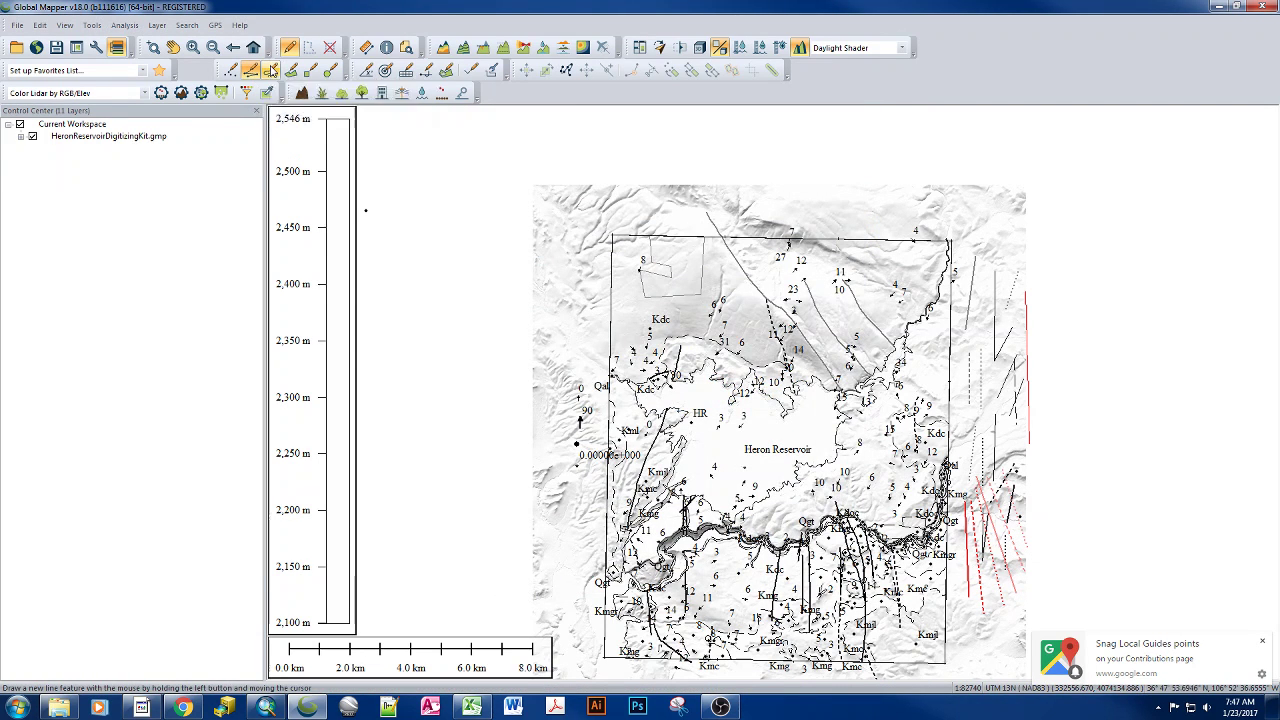
Select the feature beside the 8 label, delete it, and dismiss the tip.
{"action": "left_click", "coordinate": [651, 262]}
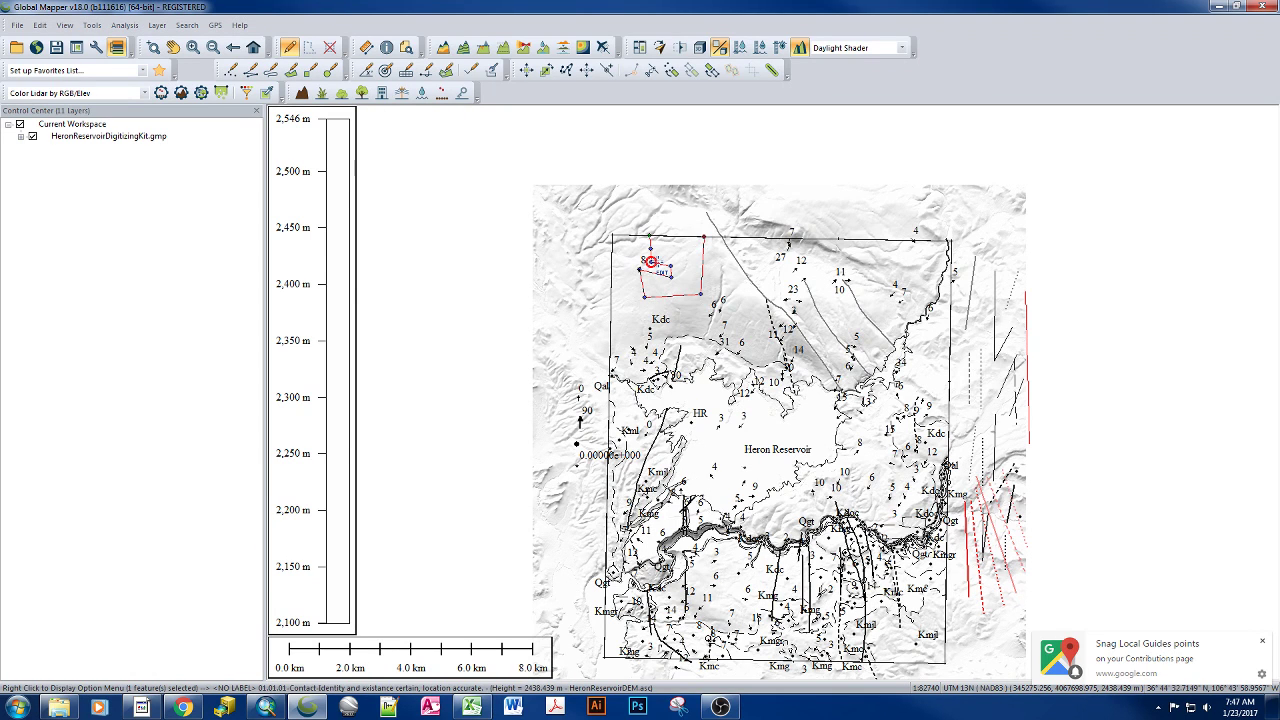
{"action": "key", "text": "Delete"}
{"action": "left_click", "coordinate": [598, 434]}
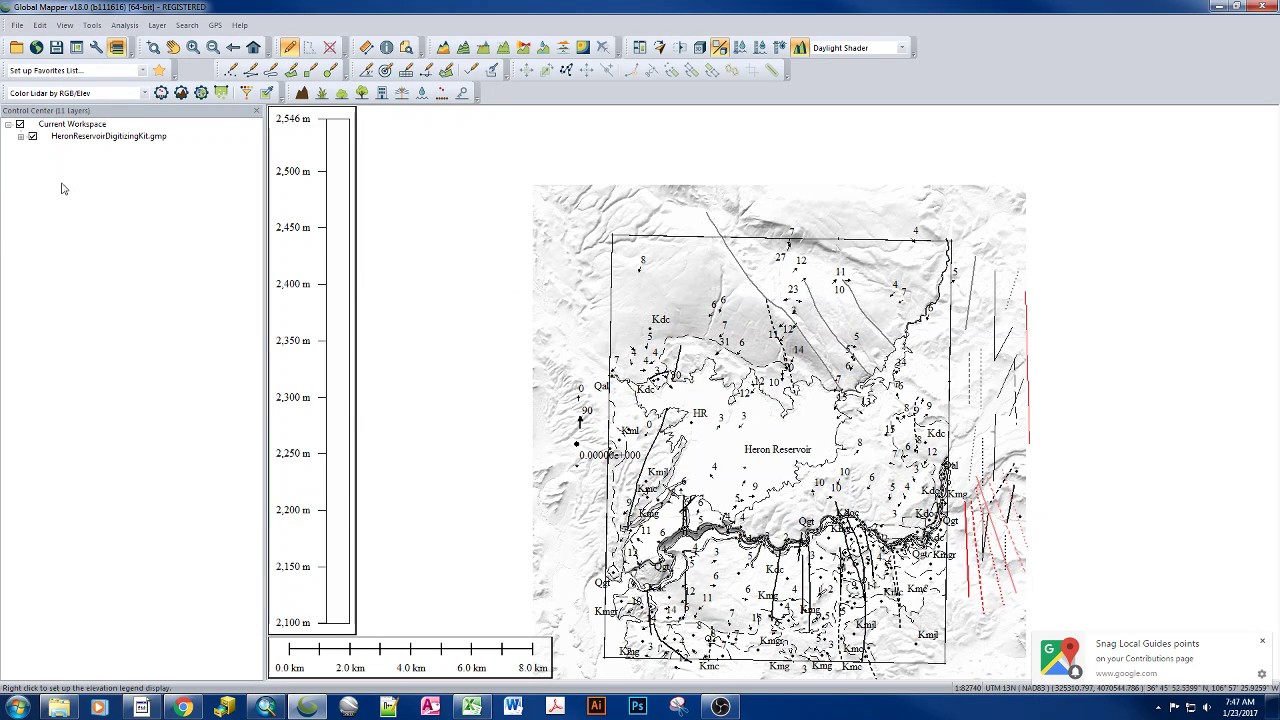
Expand HeronReservoirDigitizingKit.gmp's layers and open a data file into that group.
{"action": "left_click", "coordinate": [20, 137]}
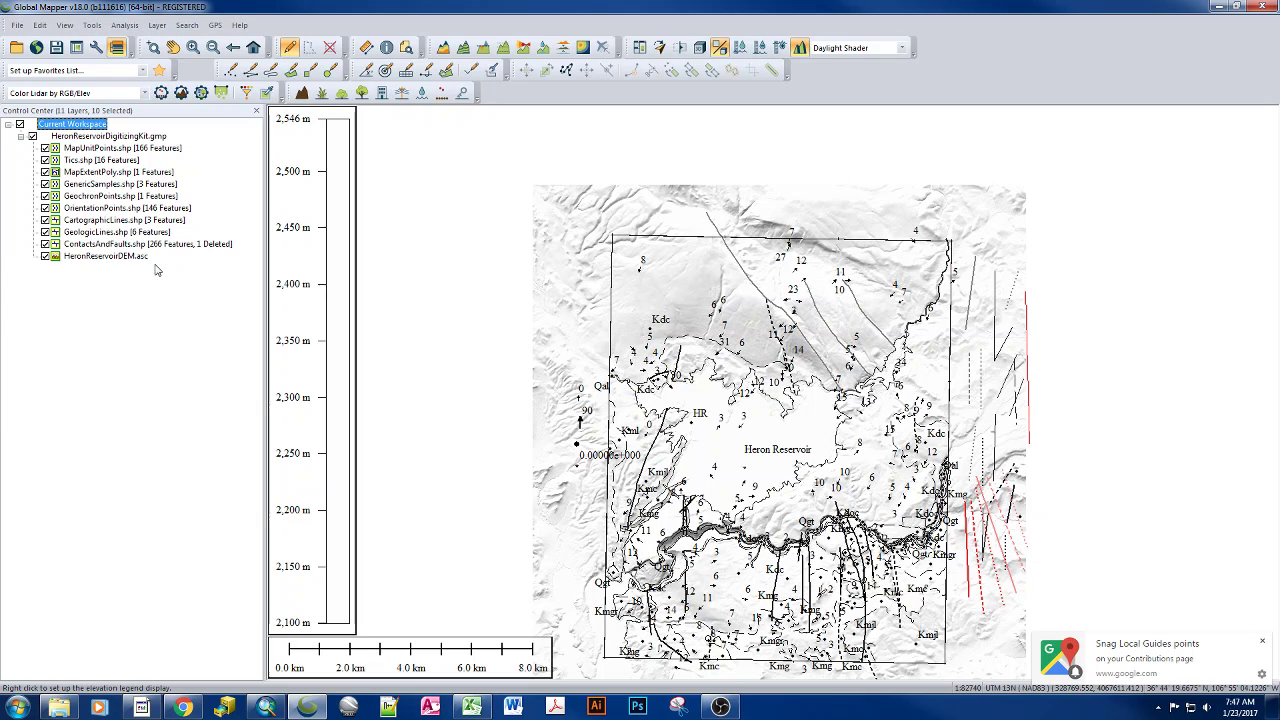
{"action": "left_click", "coordinate": [100, 136]}
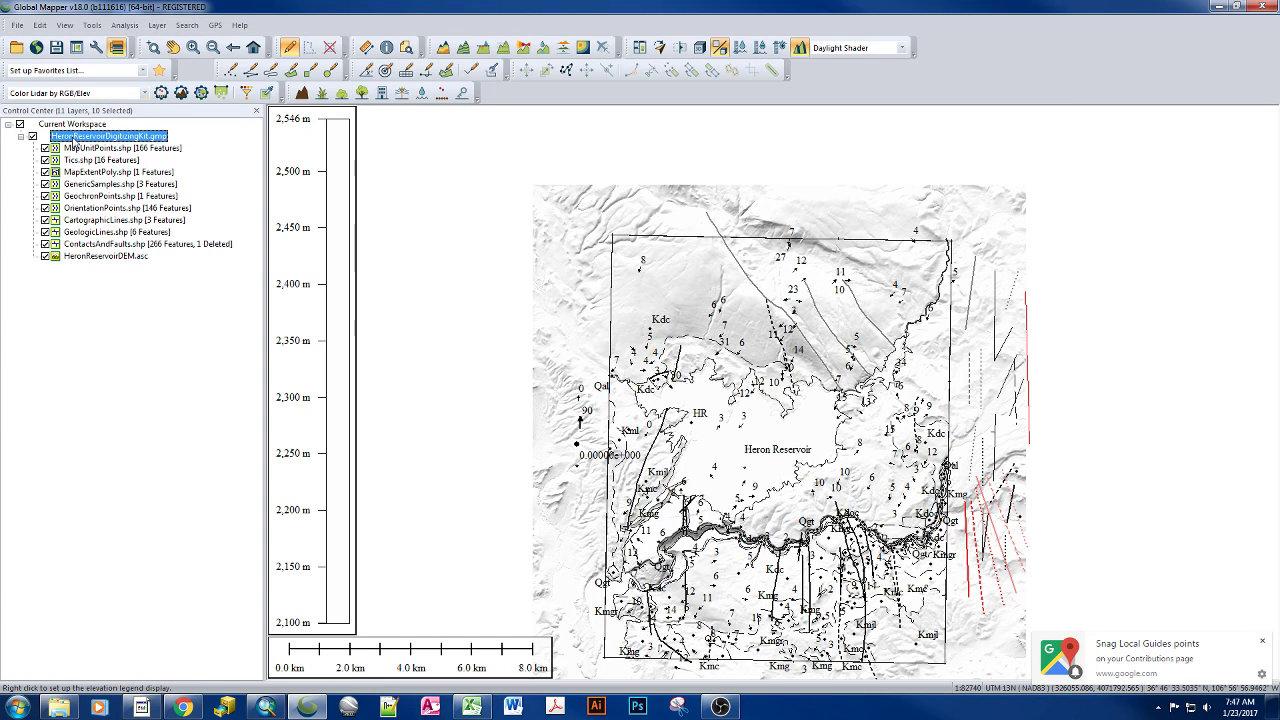
{"action": "left_click", "coordinate": [17, 48]}
{"action": "double_click", "coordinate": [587, 348]}
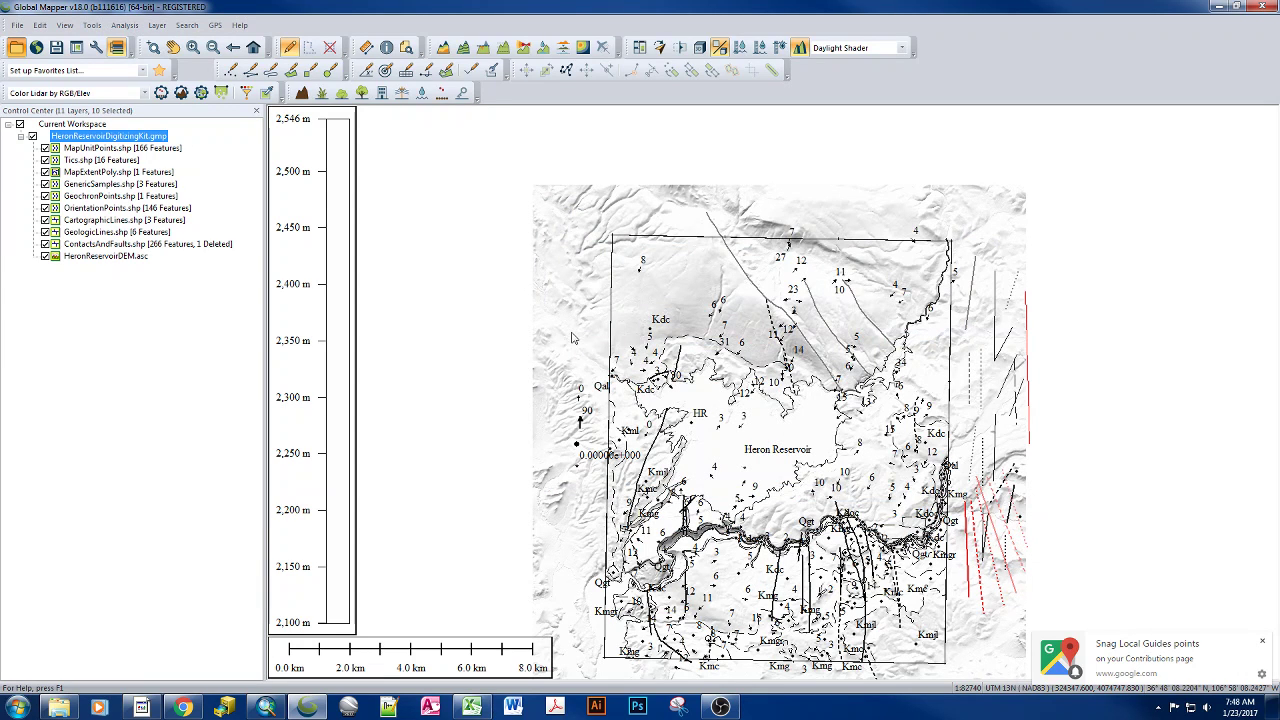
Load only the Orthoimage layer from NM_HeronReservoir_20131120_TM_geo.pdf.
{"action": "left_click", "coordinate": [663, 375]}
{"action": "scroll", "coordinate": [738, 340], "scroll_direction": "down", "scroll_amount": 1}
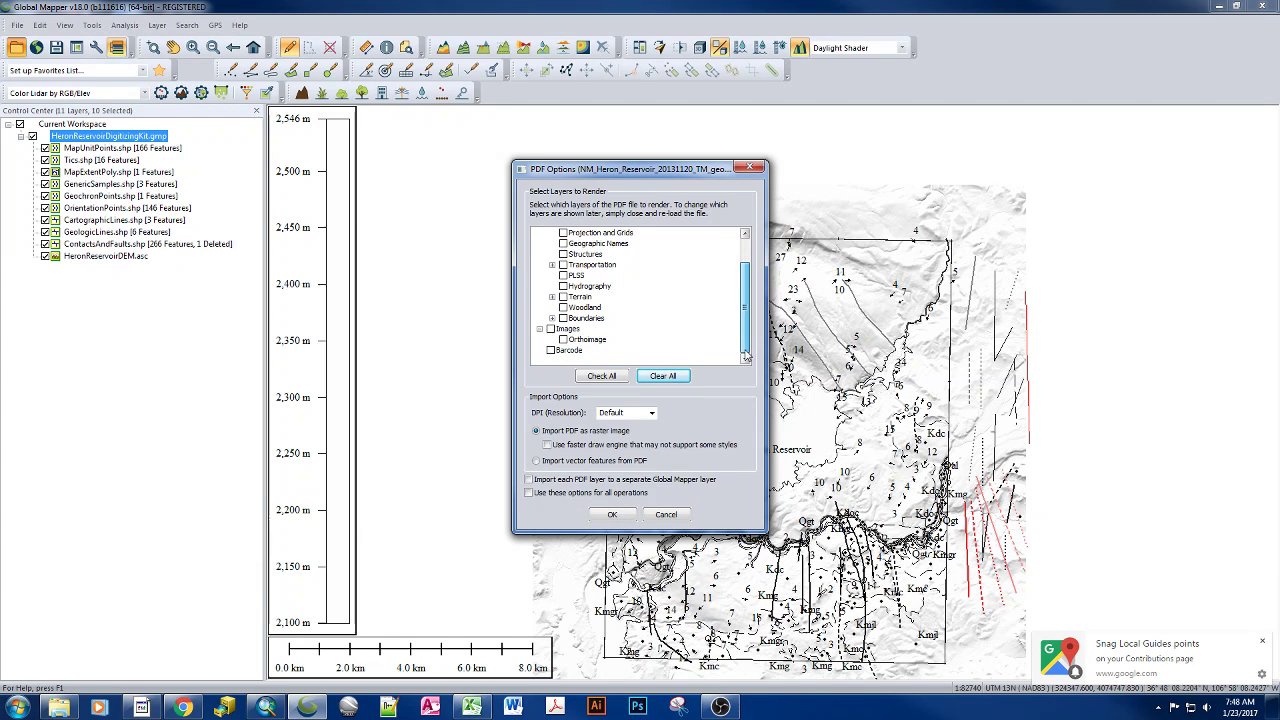
{"action": "left_click", "coordinate": [562, 340]}
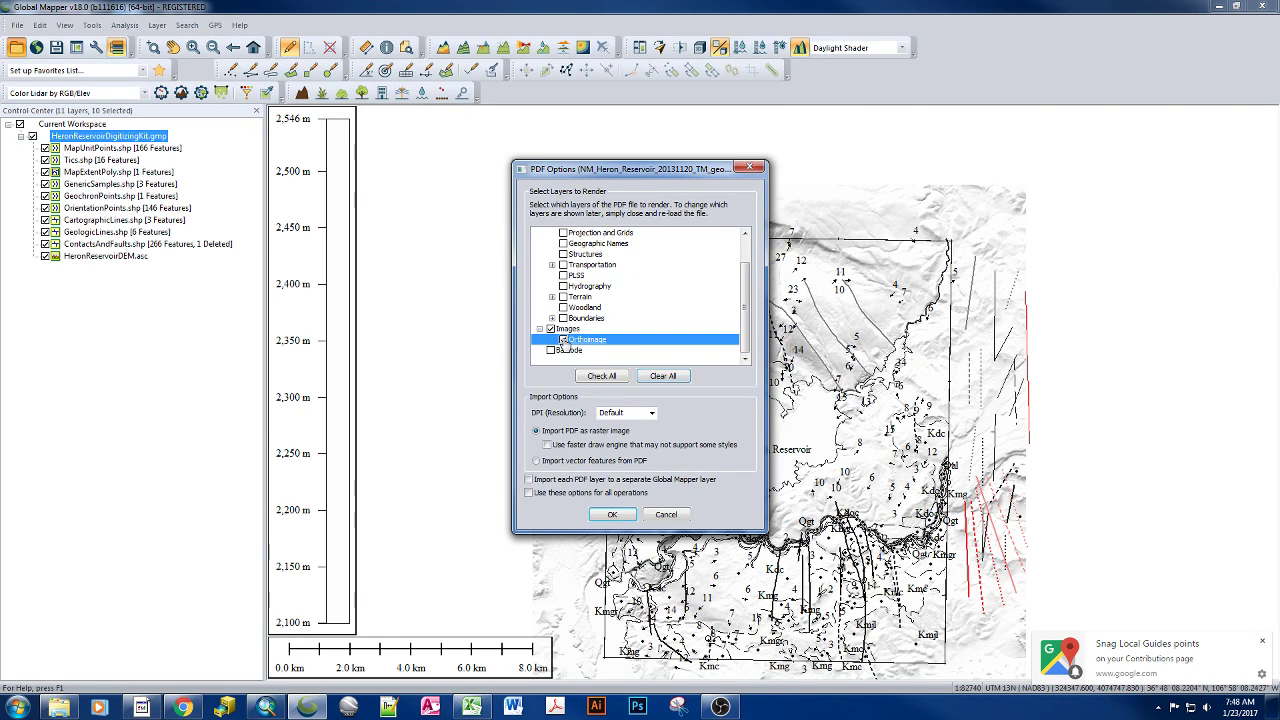
{"action": "left_click", "coordinate": [613, 515]}
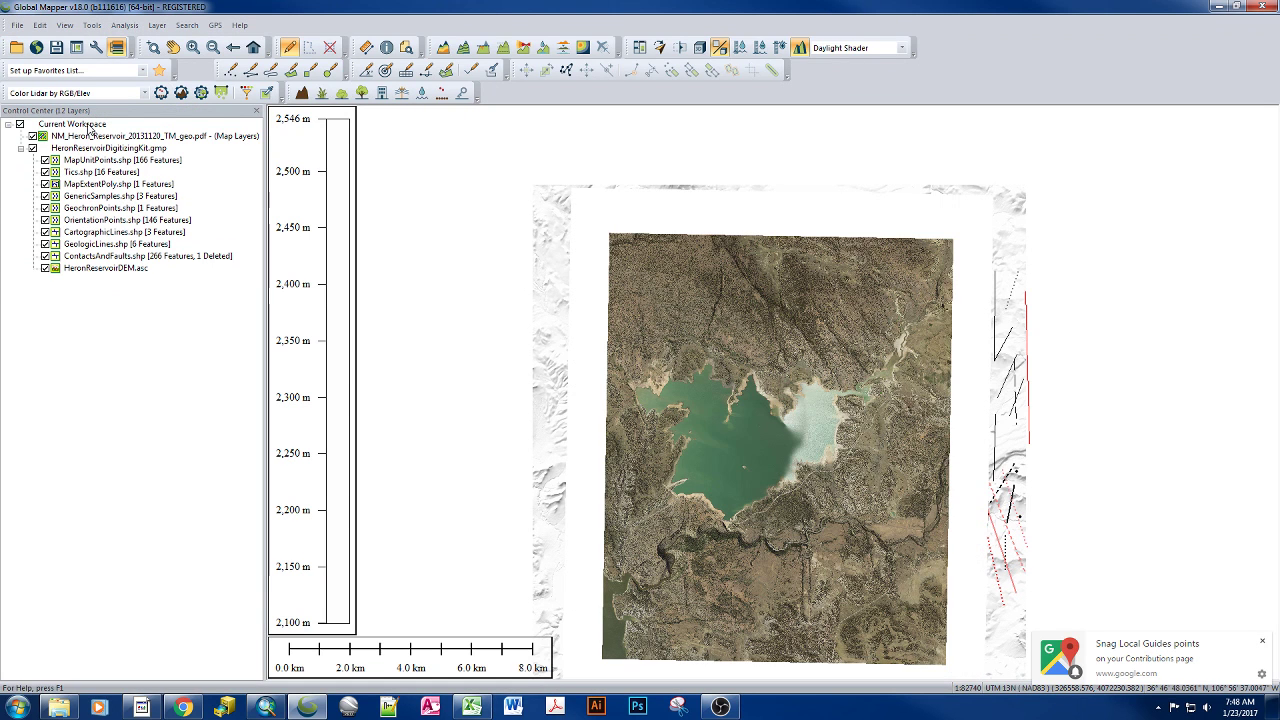
Open NM_Heron_Reservoir_20131120_TM_geo.pdf again, choosing to load it a second time.
{"action": "right_click", "coordinate": [90, 127]}
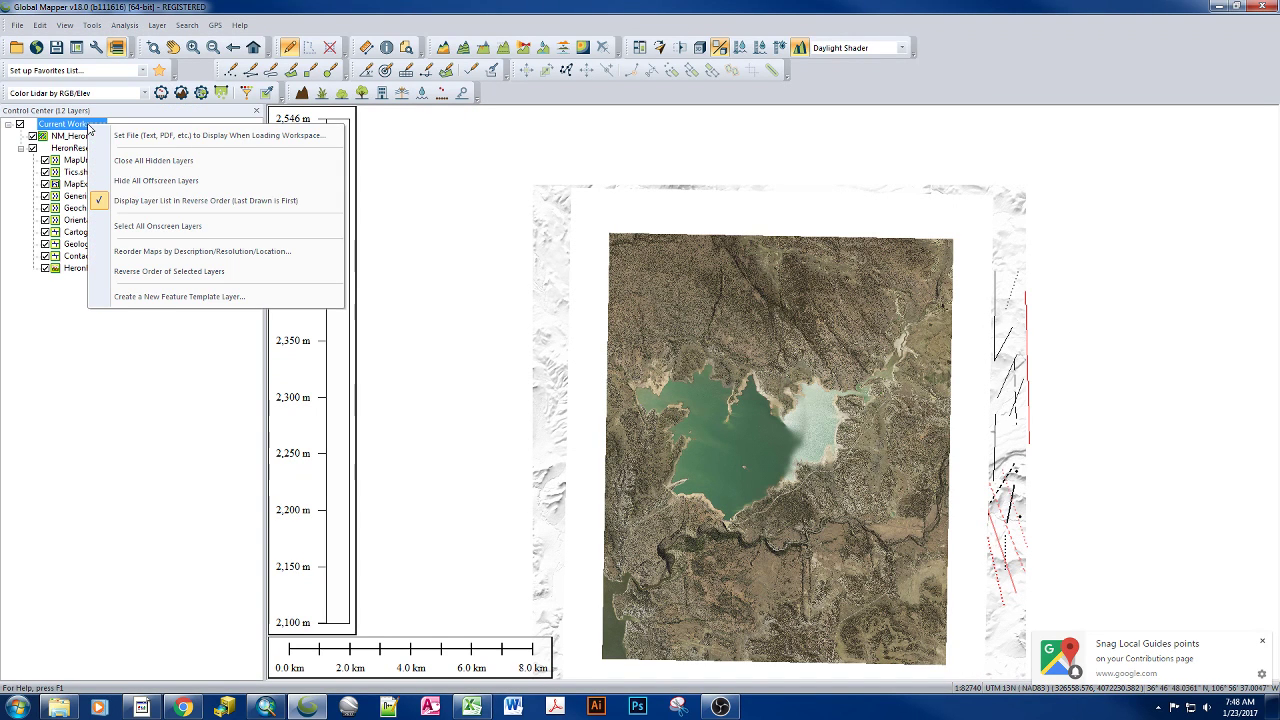
{"action": "left_click", "coordinate": [15, 48]}
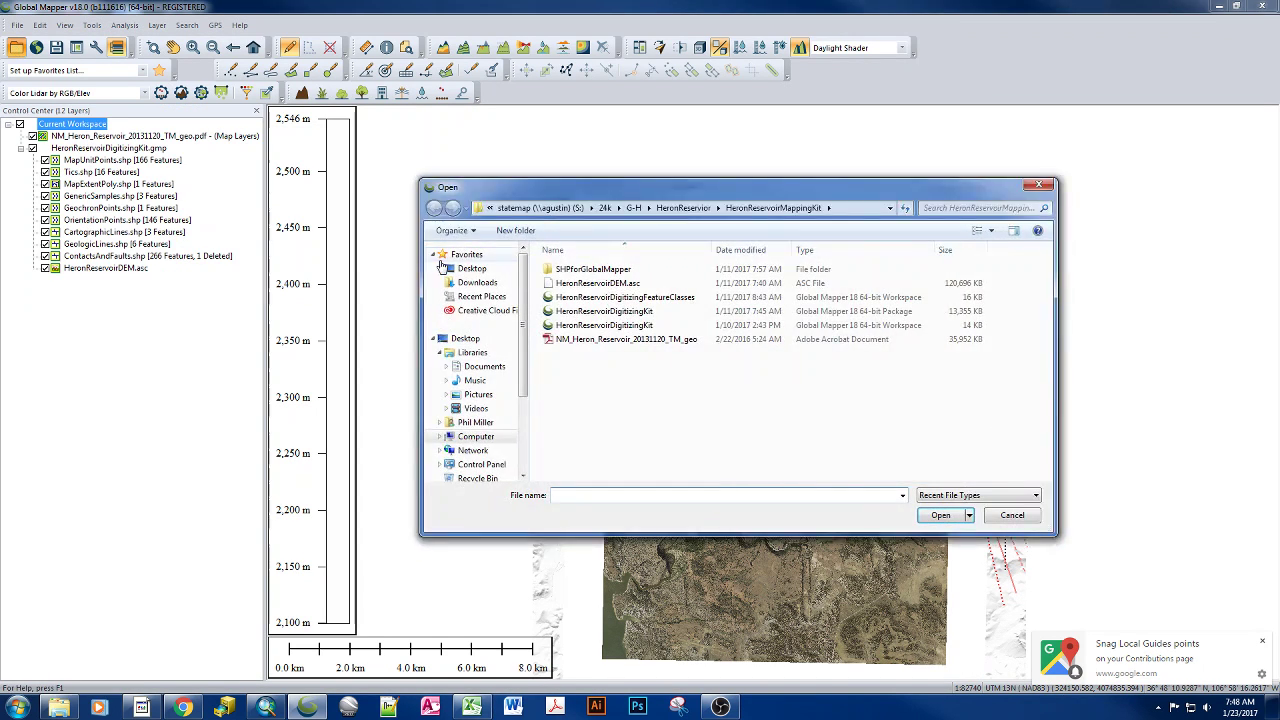
{"action": "double_click", "coordinate": [615, 339]}
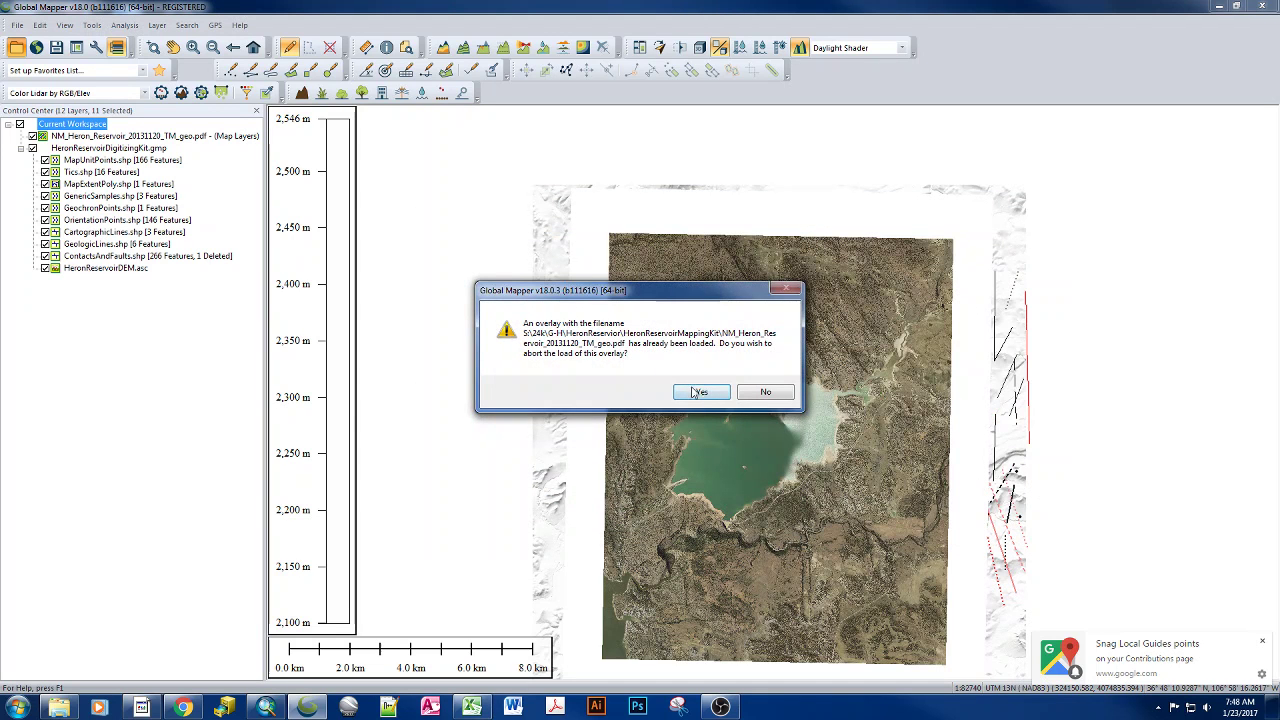
{"action": "left_click", "coordinate": [766, 393]}
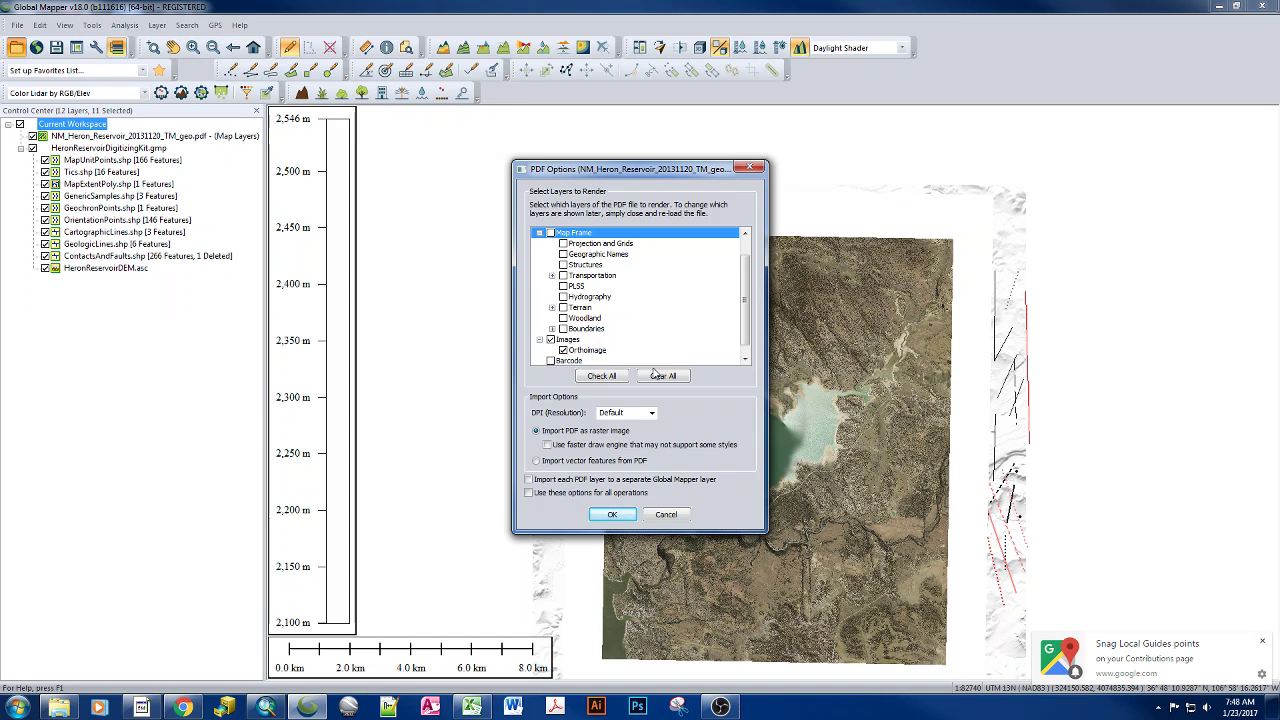
Load the PDF with only Map Frame layers, excluding Terrain's Shaded Relief and Woodland.
{"action": "left_click", "coordinate": [662, 376]}
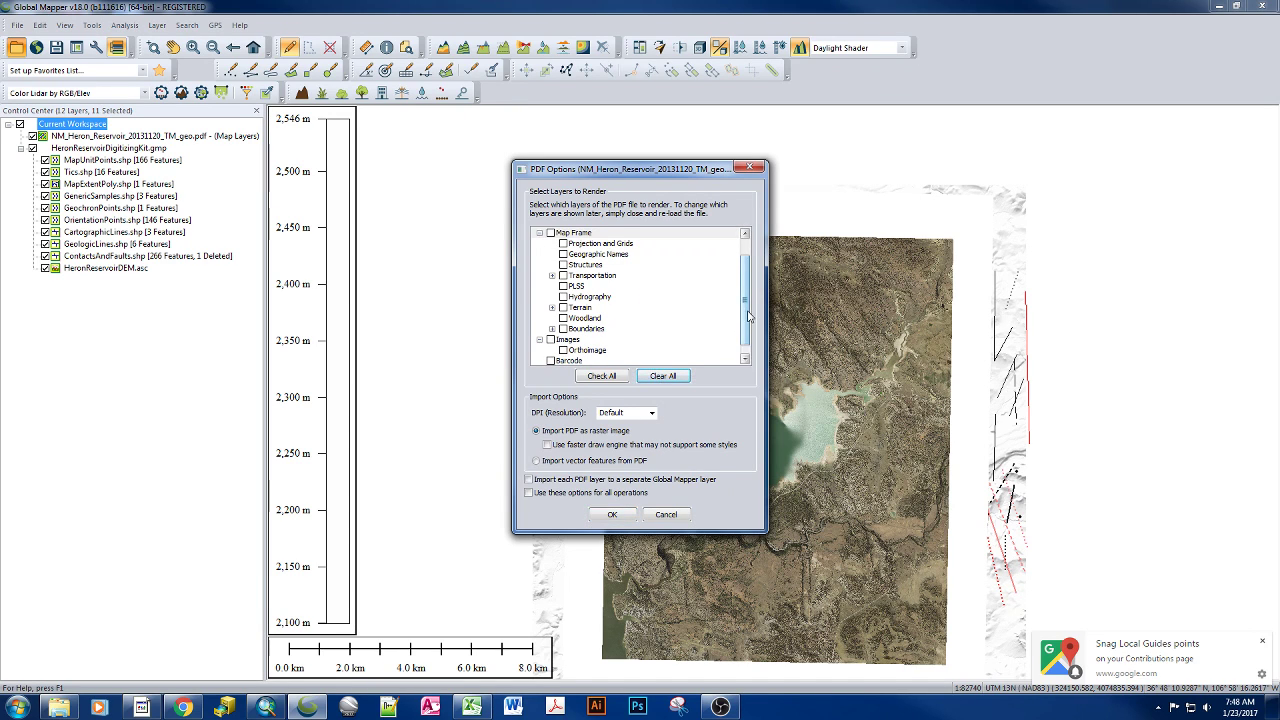
{"action": "scroll", "coordinate": [737, 277], "scroll_direction": "up", "scroll_amount": 1}
{"action": "left_click", "coordinate": [550, 254]}
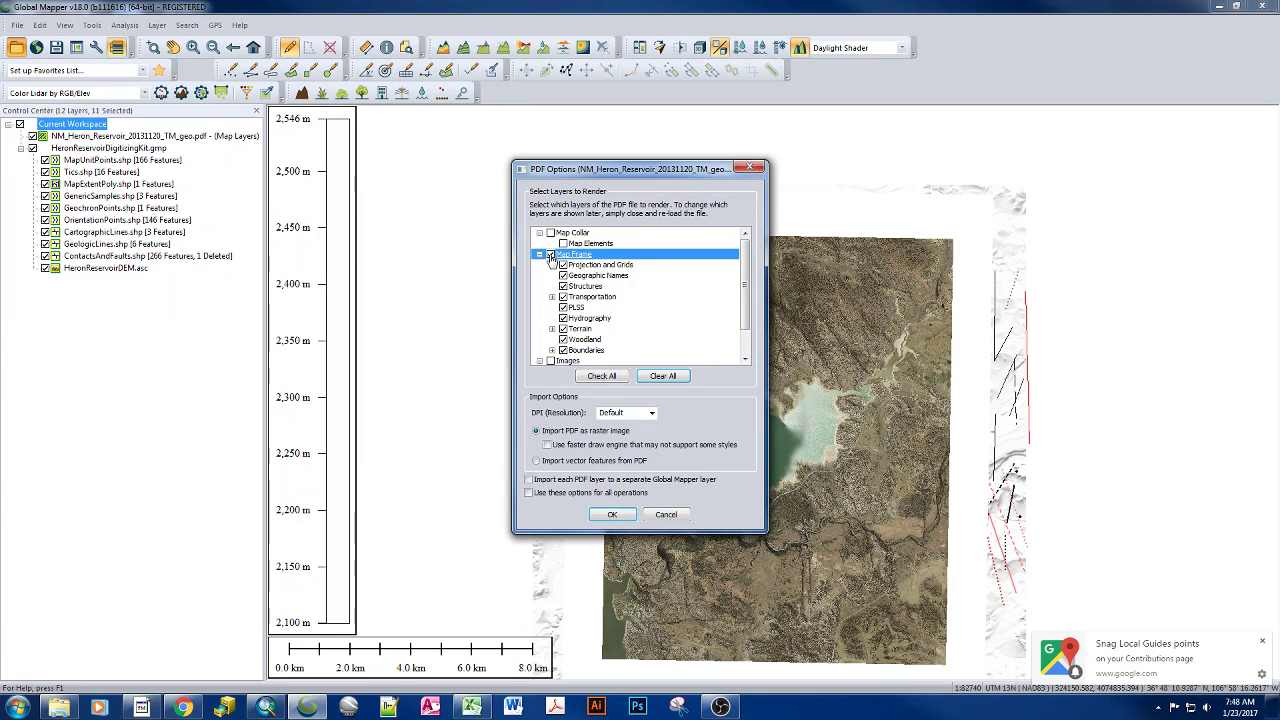
{"action": "left_click", "coordinate": [552, 328]}
{"action": "left_click", "coordinate": [576, 350]}
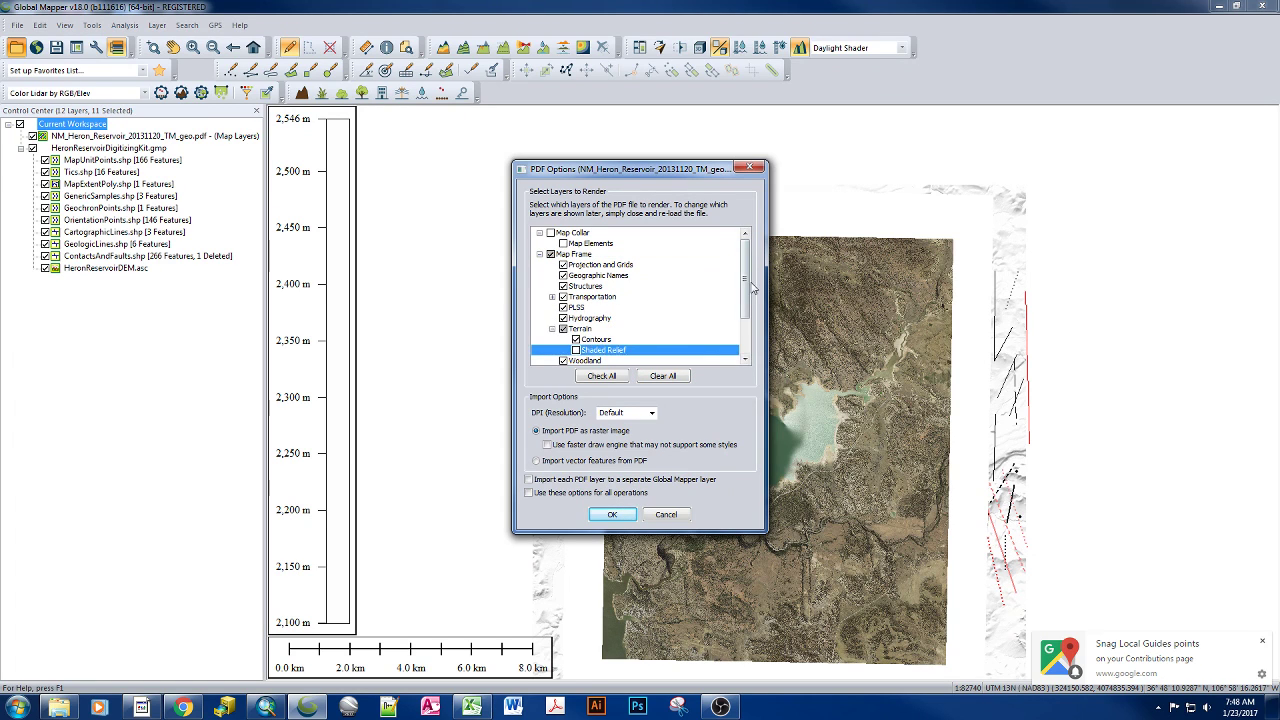
{"action": "scroll", "coordinate": [744, 297], "scroll_direction": "down", "scroll_amount": 1}
{"action": "scroll", "coordinate": [744, 297], "scroll_direction": "down", "scroll_amount": 1}
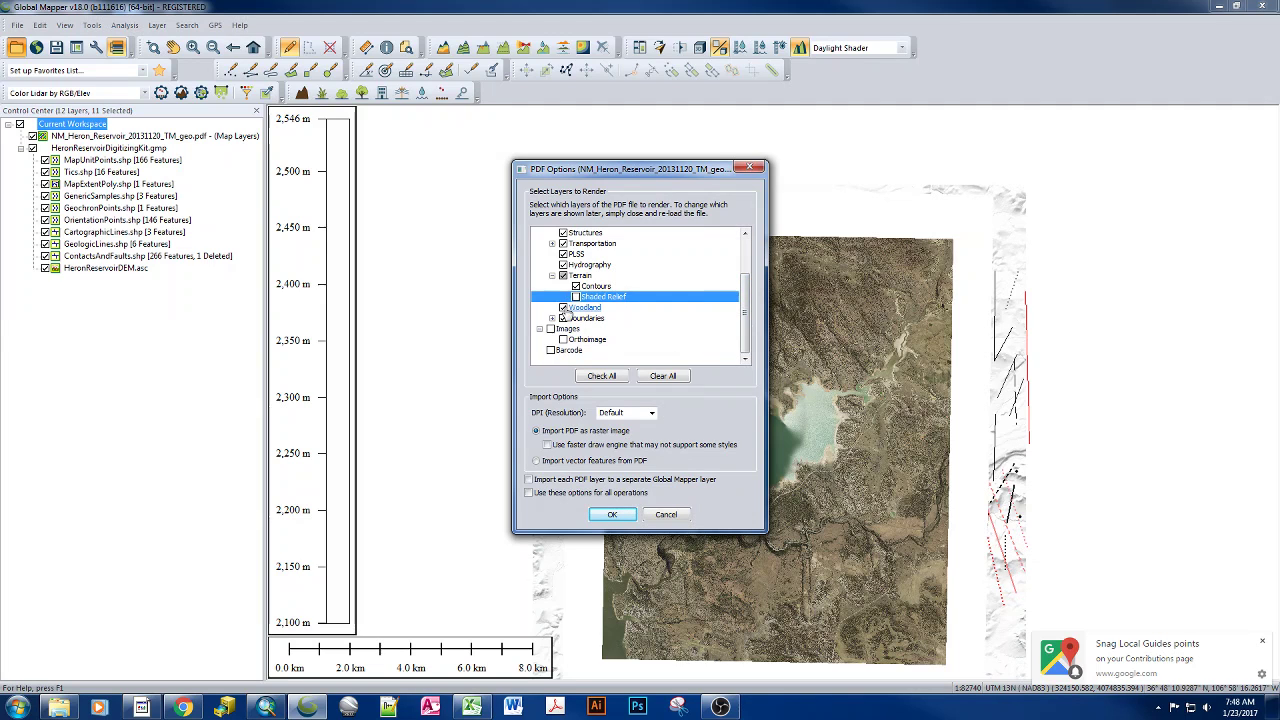
{"action": "left_click", "coordinate": [563, 308]}
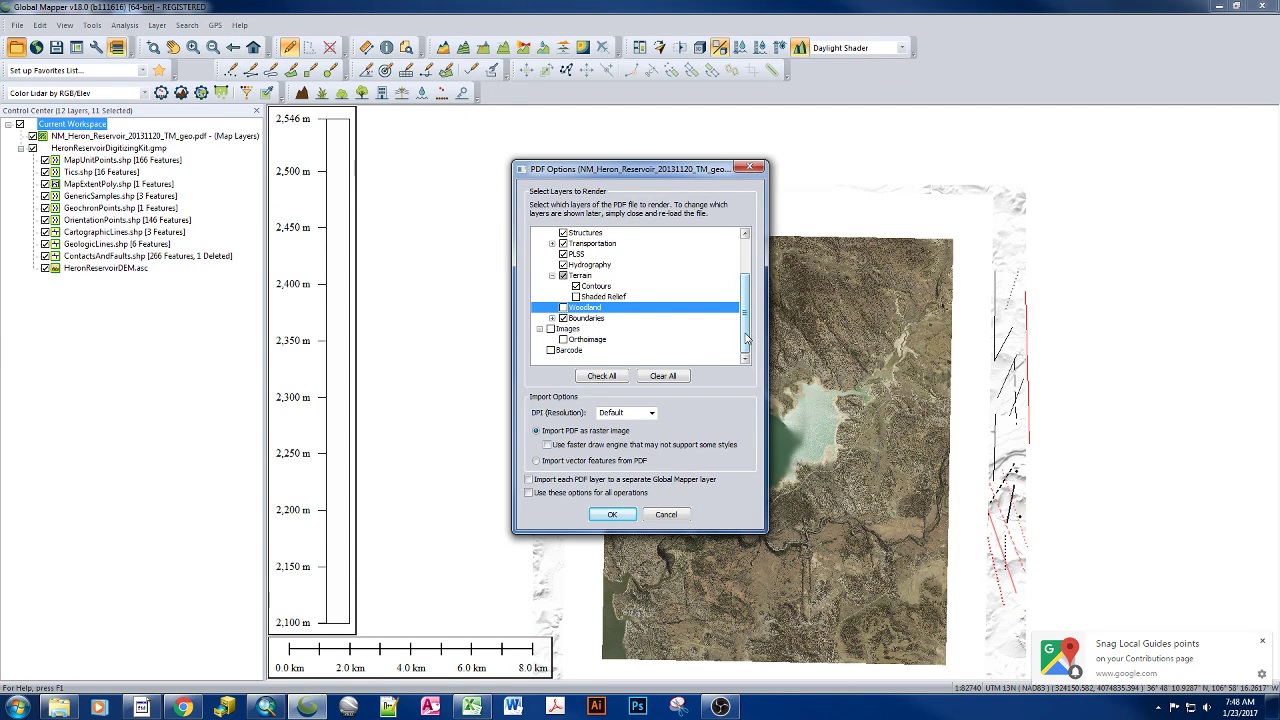
{"action": "mouse_move", "coordinate": [745, 340]}
{"action": "left_mouse_down"}
{"action": "mouse_move", "coordinate": [745, 305]}
{"action": "mouse_move", "coordinate": [745, 325]}
{"action": "left_mouse_up"}
{"action": "left_click", "coordinate": [620, 512]}
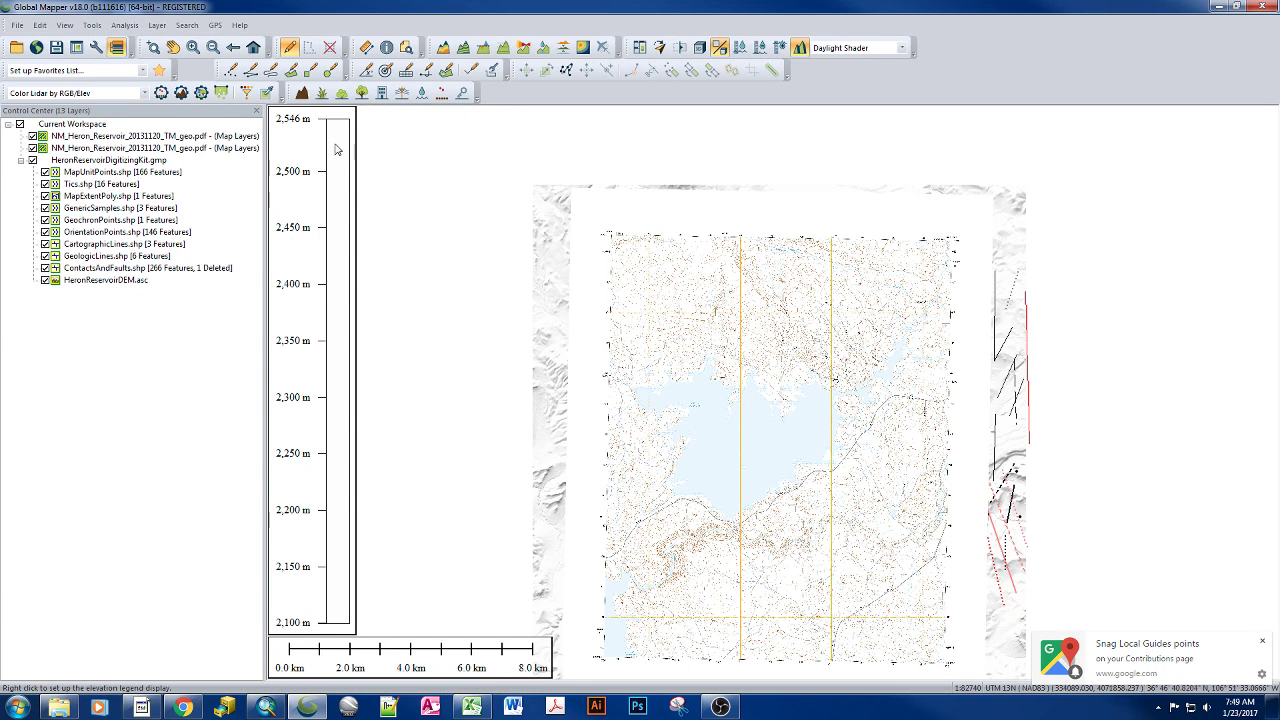
Move both Heron Reservoir PDF layers into the digitizing kit group.
{"action": "left_click", "coordinate": [157, 137]}
{"action": "left_click_drag", "start_coordinate": [157, 141], "coordinate": [167, 289]}
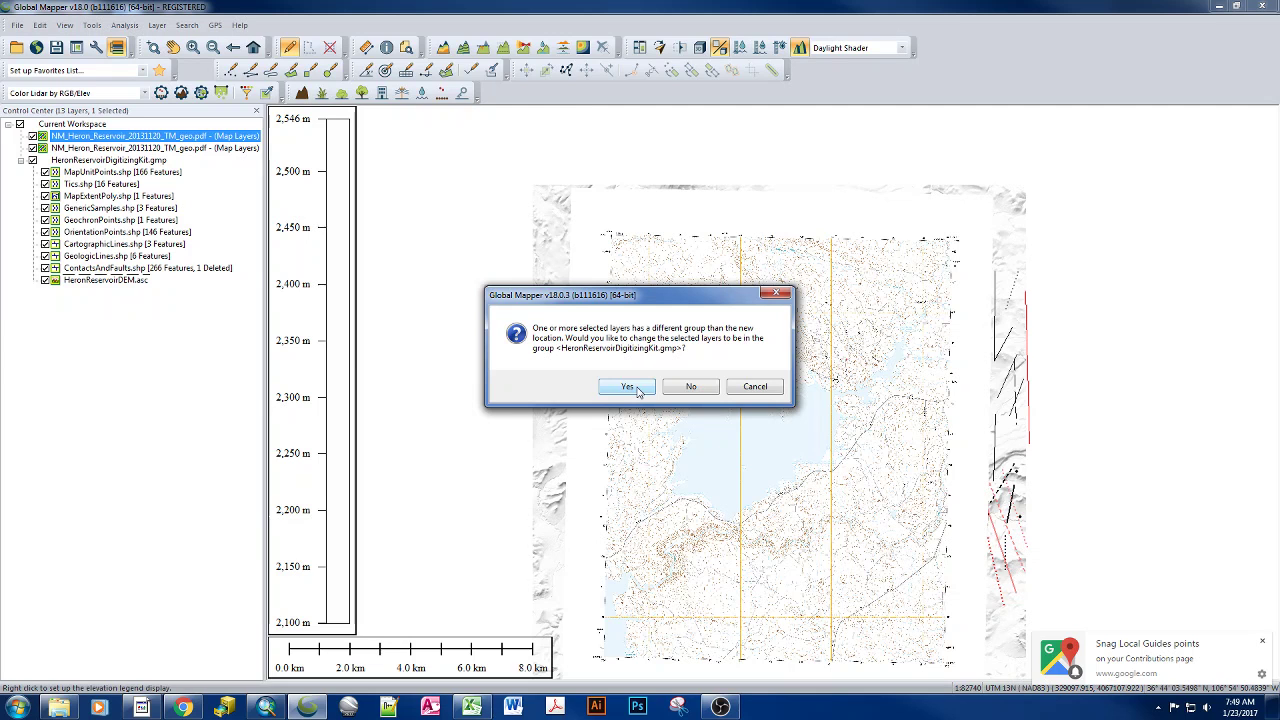
{"action": "left_click", "coordinate": [635, 389]}
{"action": "left_click_drag", "start_coordinate": [108, 140], "coordinate": [167, 289]}
{"action": "left_click", "coordinate": [631, 384]}
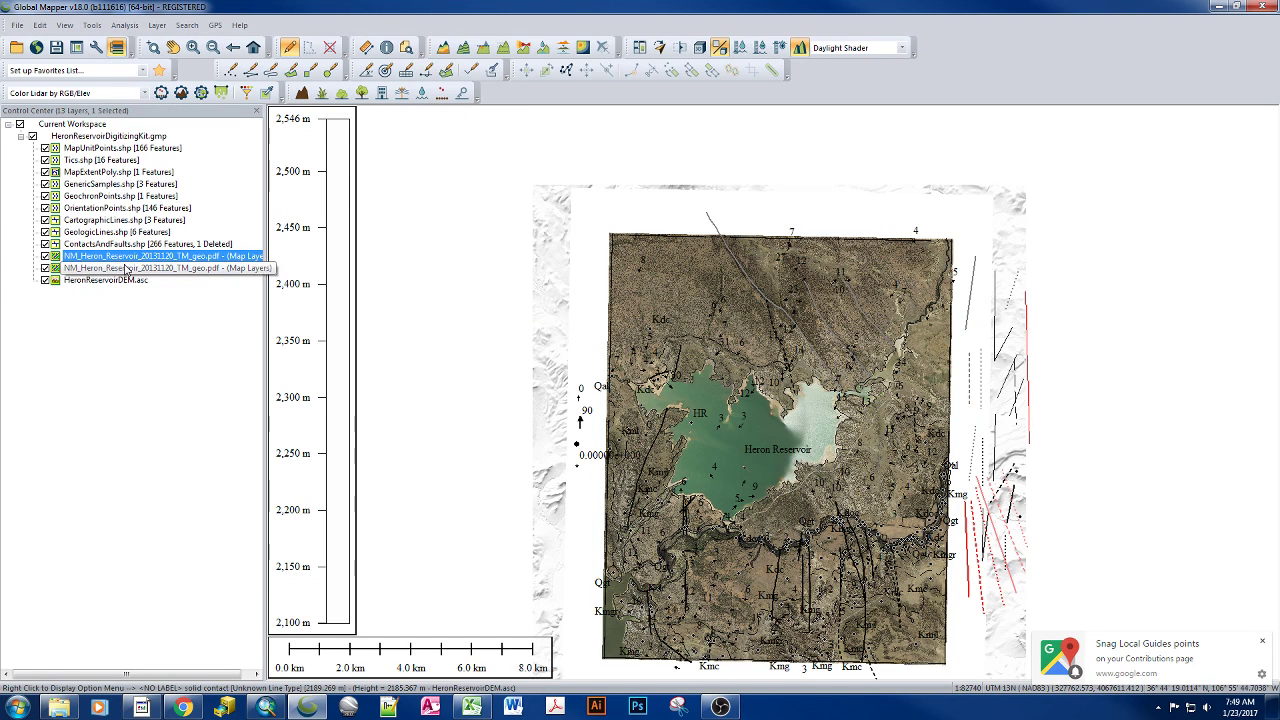
Rename the imagery PDF layer's '(Map Layers)' suffix to '(Ortho)'.
{"action": "left_click", "coordinate": [44, 256]}
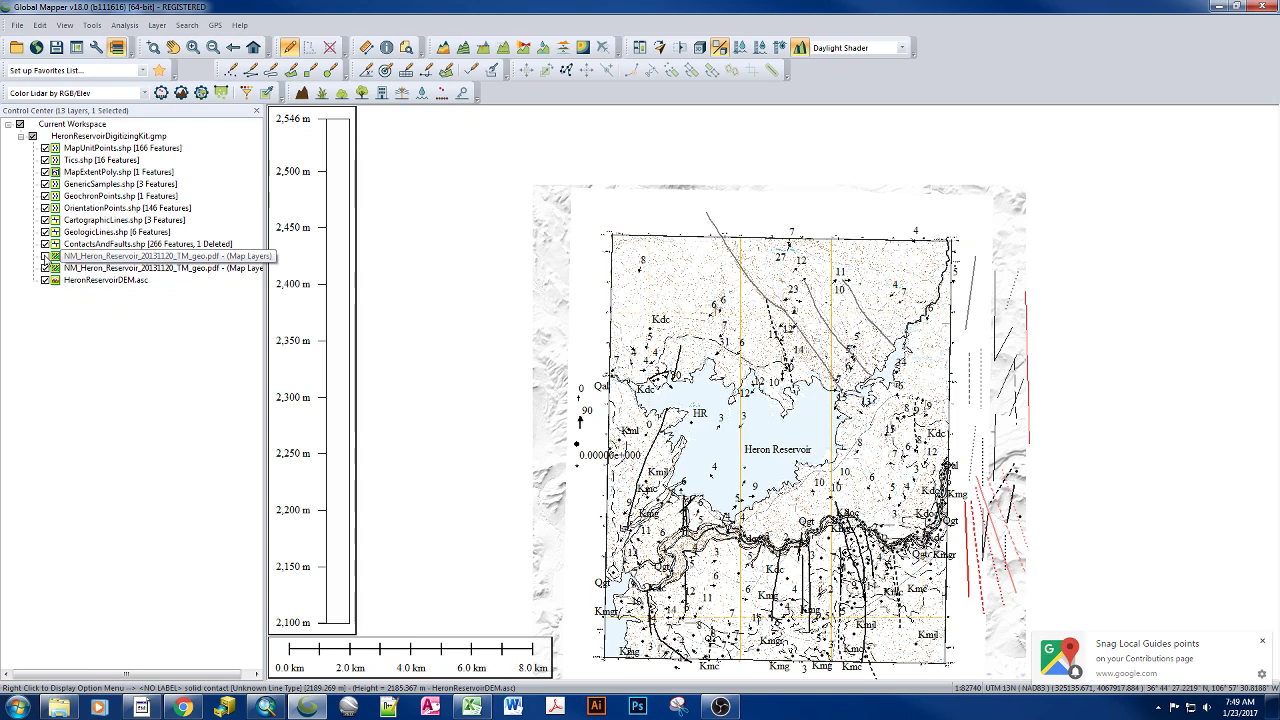
{"action": "left_click", "coordinate": [44, 256]}
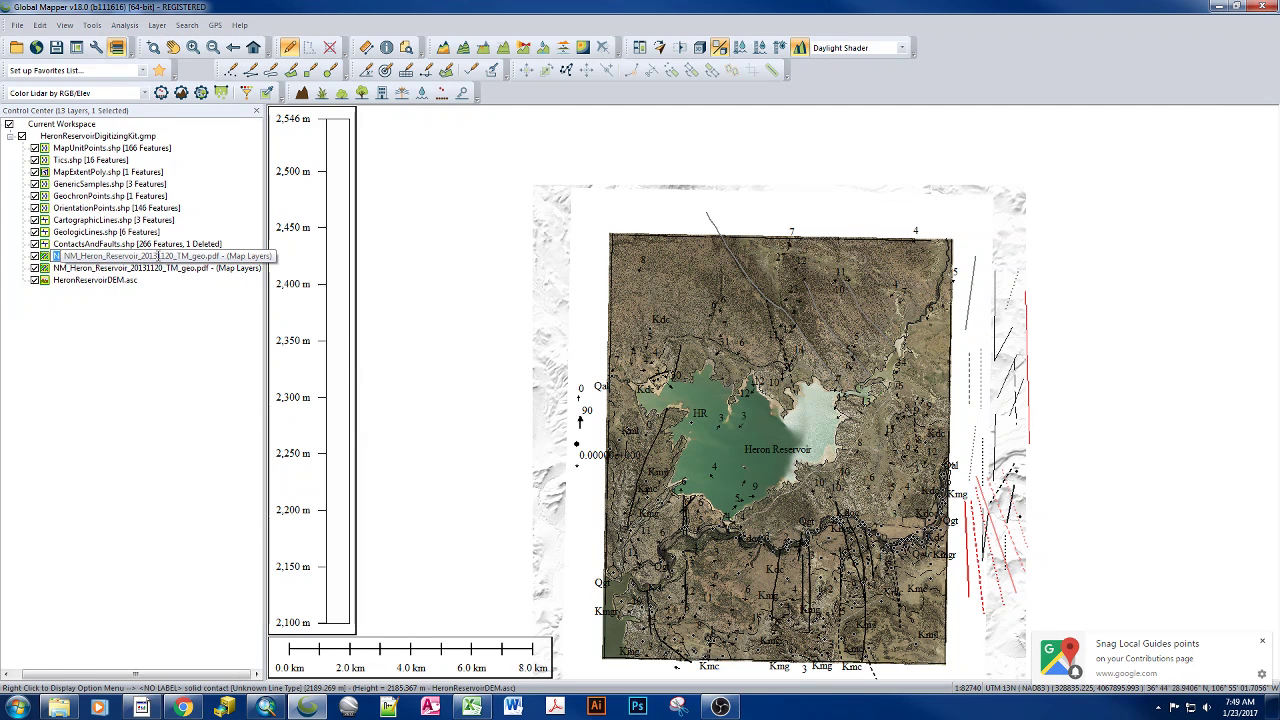
{"action": "left_click_drag", "start_coordinate": [218, 256], "coordinate": [262, 256]}
{"action": "type", "text": "(Or"}
{"action": "type", "text": "th)"}
{"action": "type", "text": ")"}
{"action": "key", "text": "Return"}
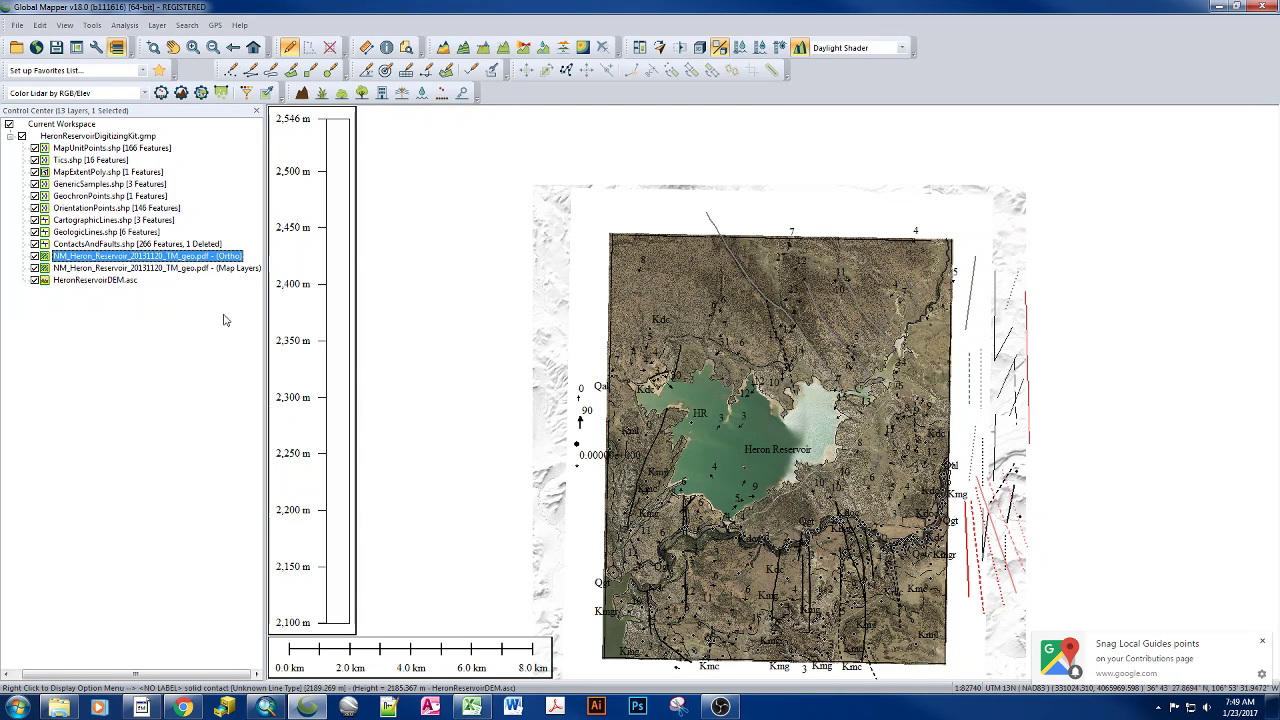
Rename the other PDF layer to '(Topo)' and place the Ortho layer beneath it.
{"action": "left_click", "coordinate": [225, 270]}
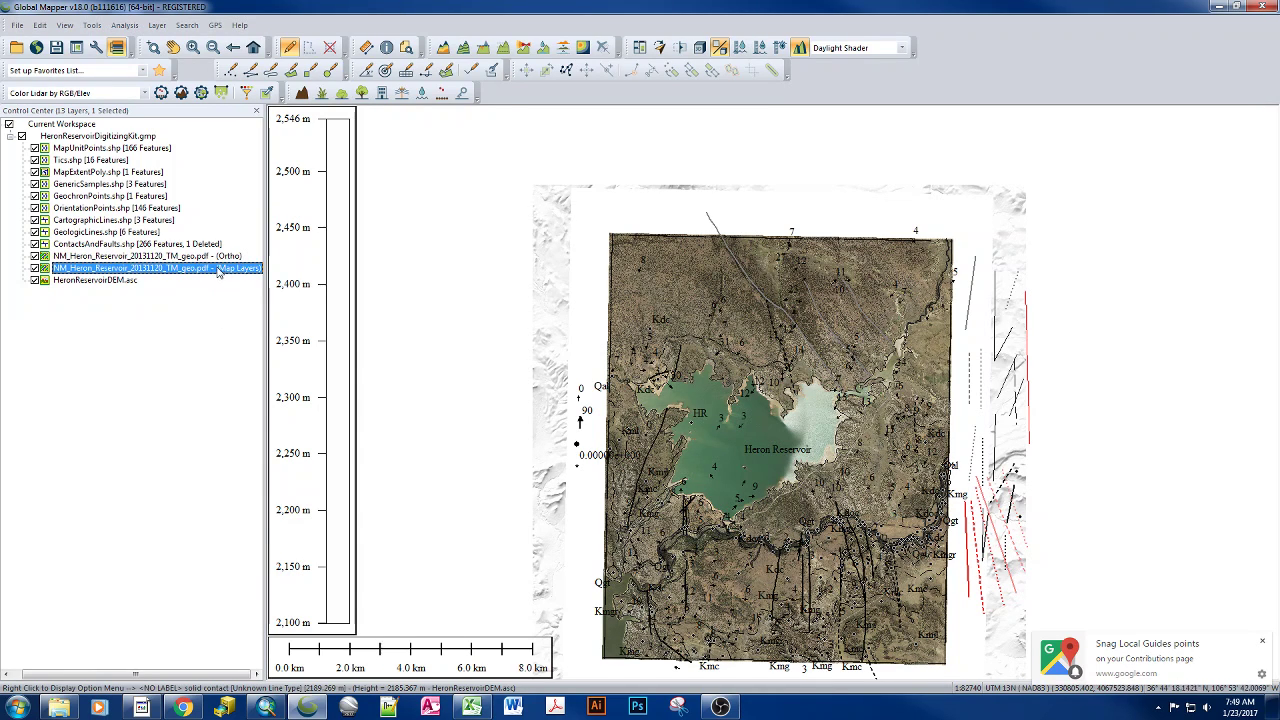
{"action": "left_click", "coordinate": [228, 268]}
{"action": "left_click_drag", "start_coordinate": [218, 269], "coordinate": [262, 269]}
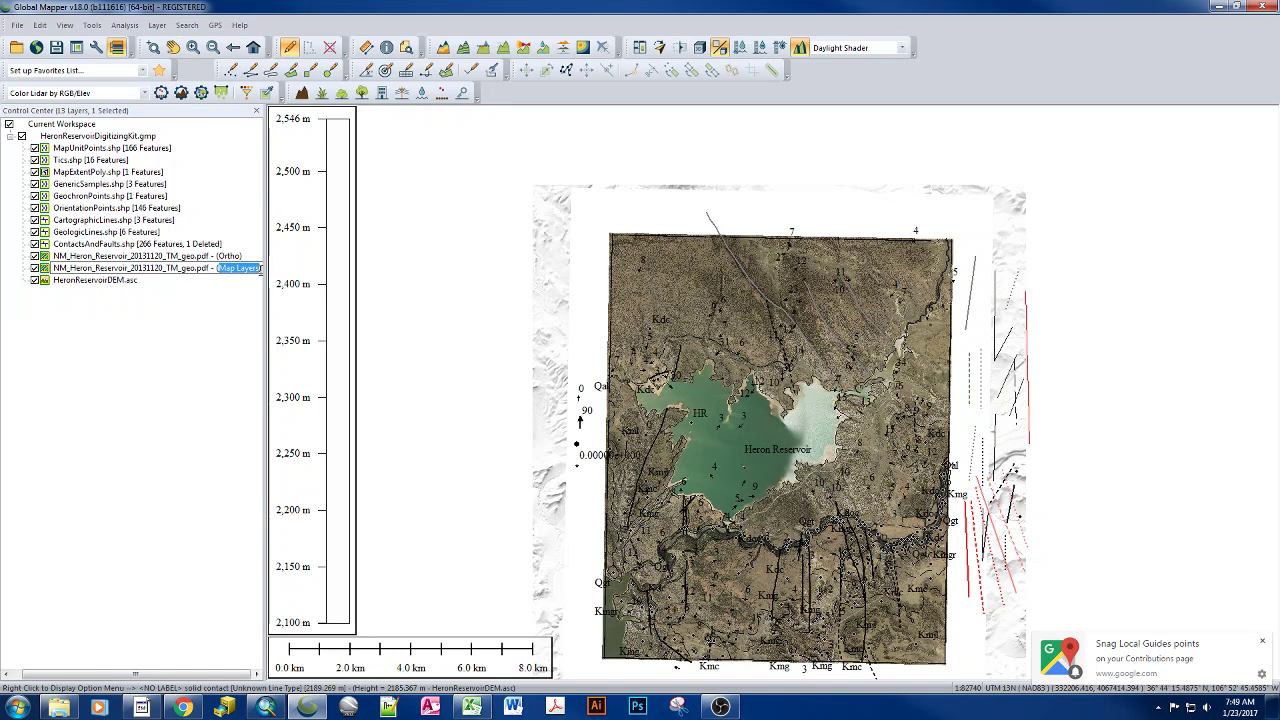
{"action": "type", "text": "(Topo)"}
{"action": "key", "text": "Return"}
{"action": "left_click", "coordinate": [226, 335]}
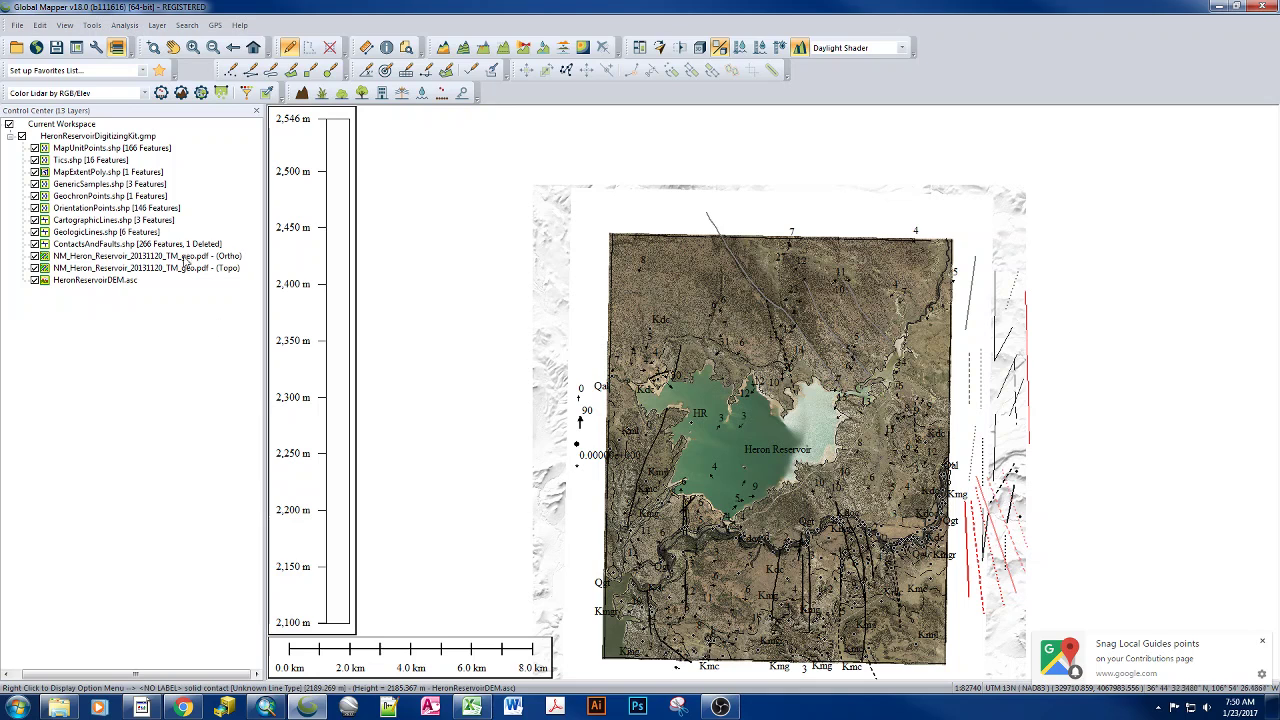
{"action": "left_click_drag", "start_coordinate": [190, 256], "coordinate": [189, 279]}
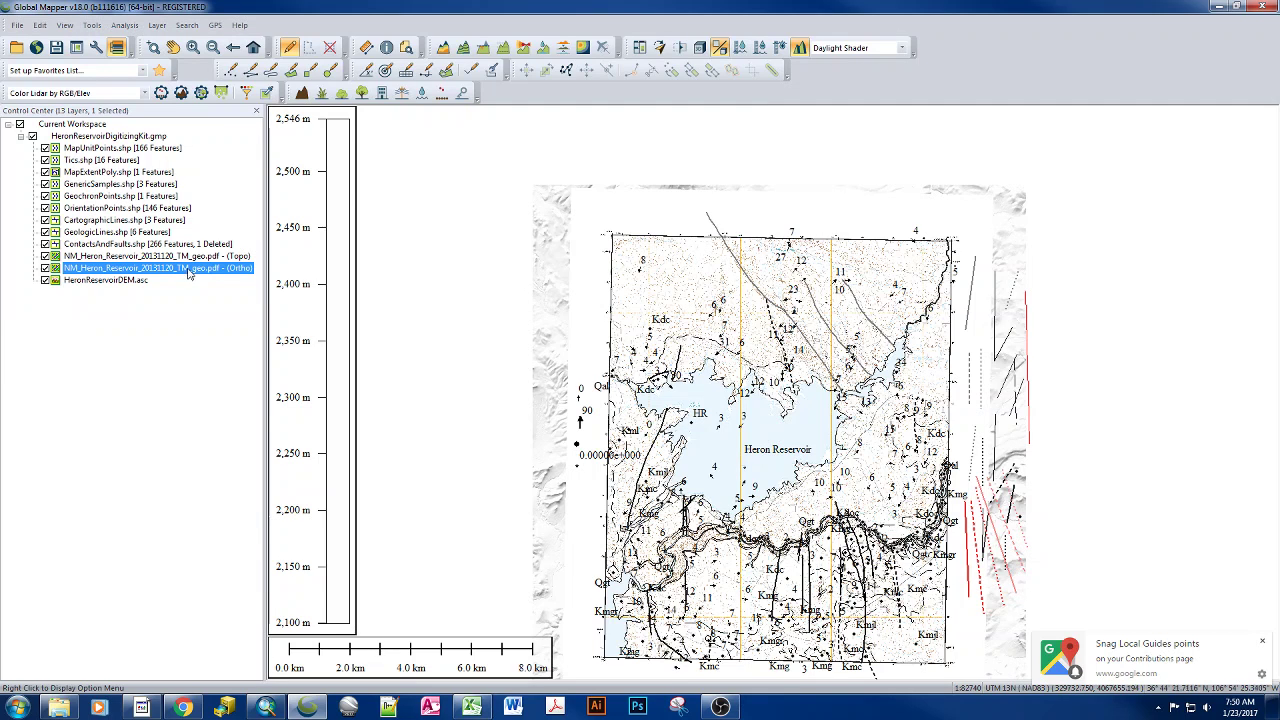
{"action": "right_click", "coordinate": [76, 126]}
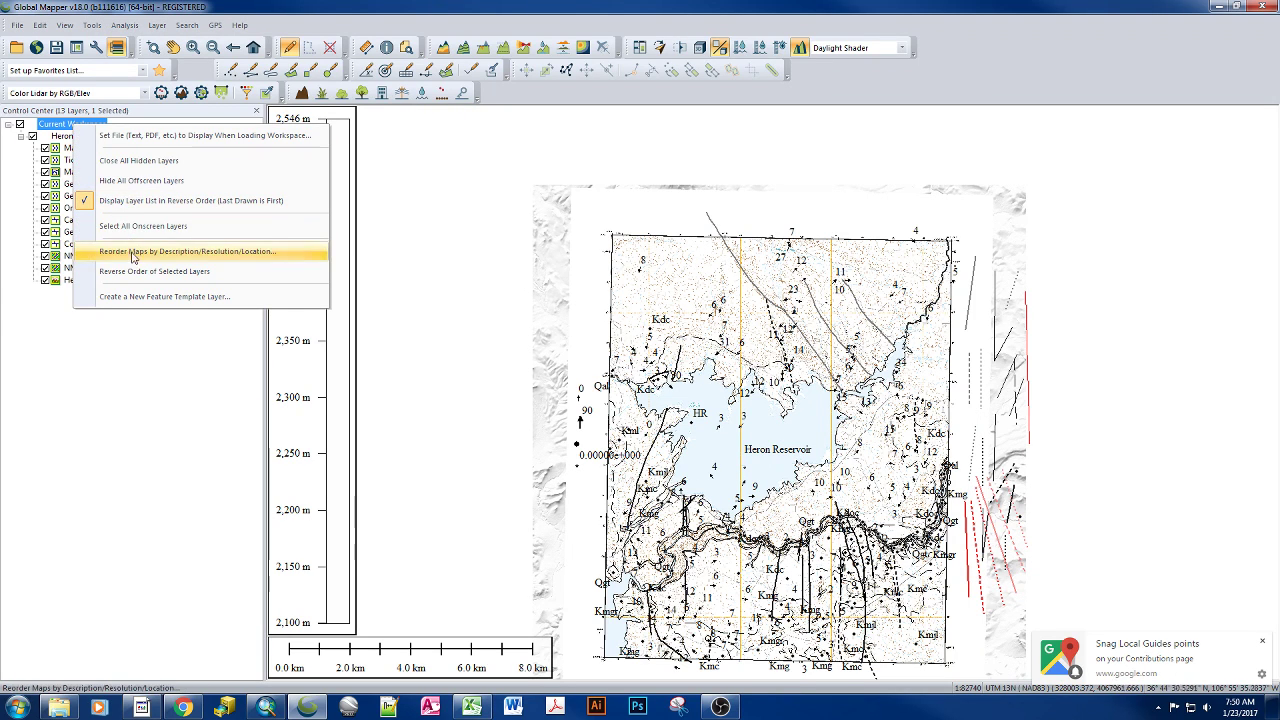
{"action": "left_click", "coordinate": [123, 366]}
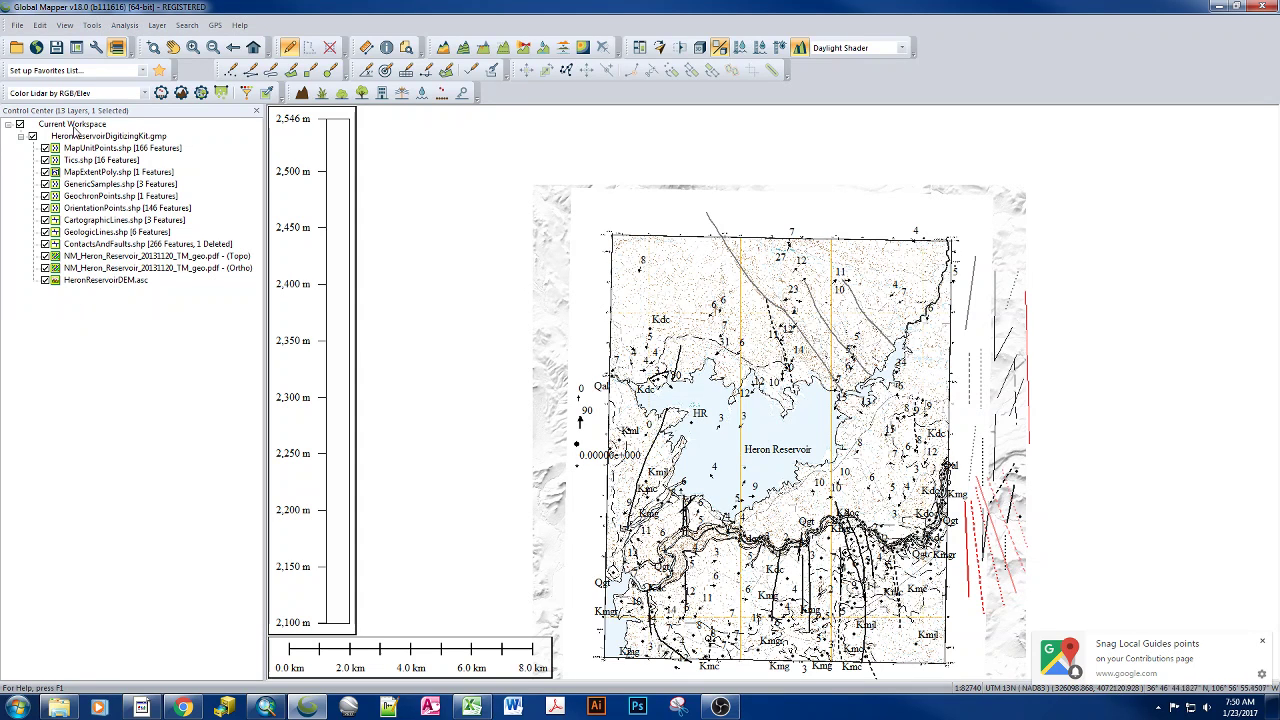
{"action": "right_click", "coordinate": [74, 125]}
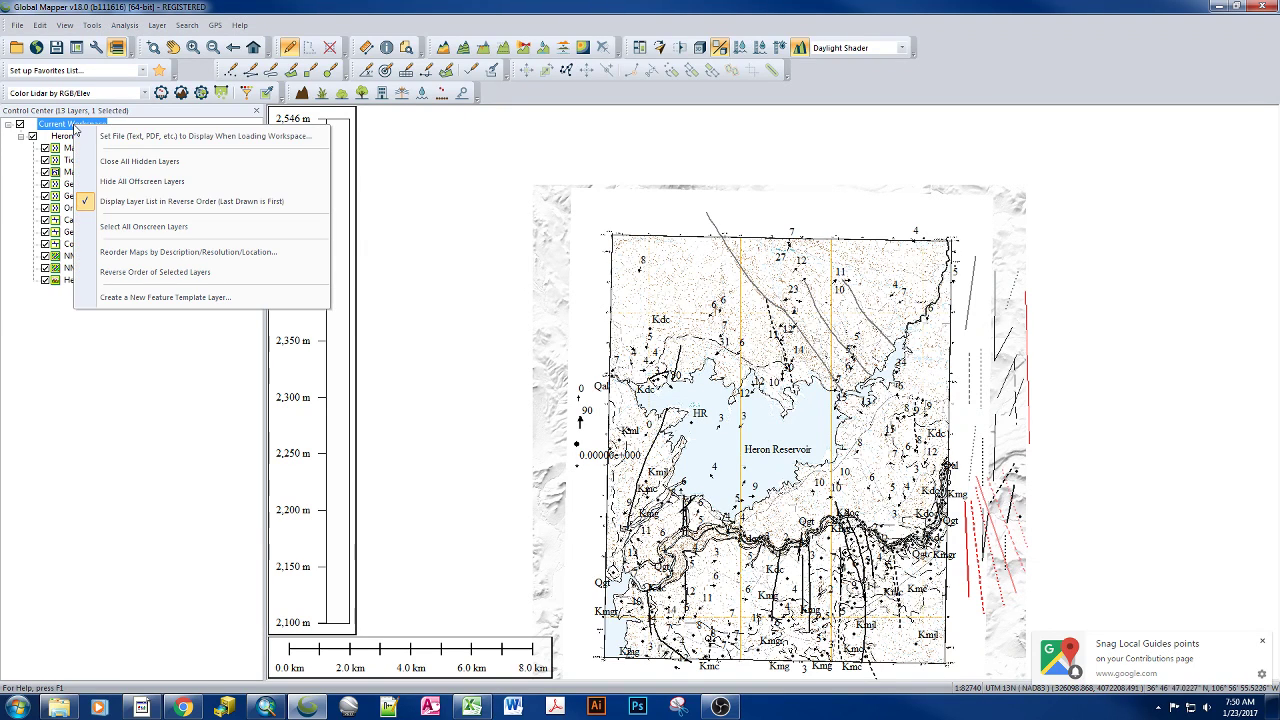
{"action": "left_click", "coordinate": [118, 272]}
{"action": "left_click", "coordinate": [117, 374]}
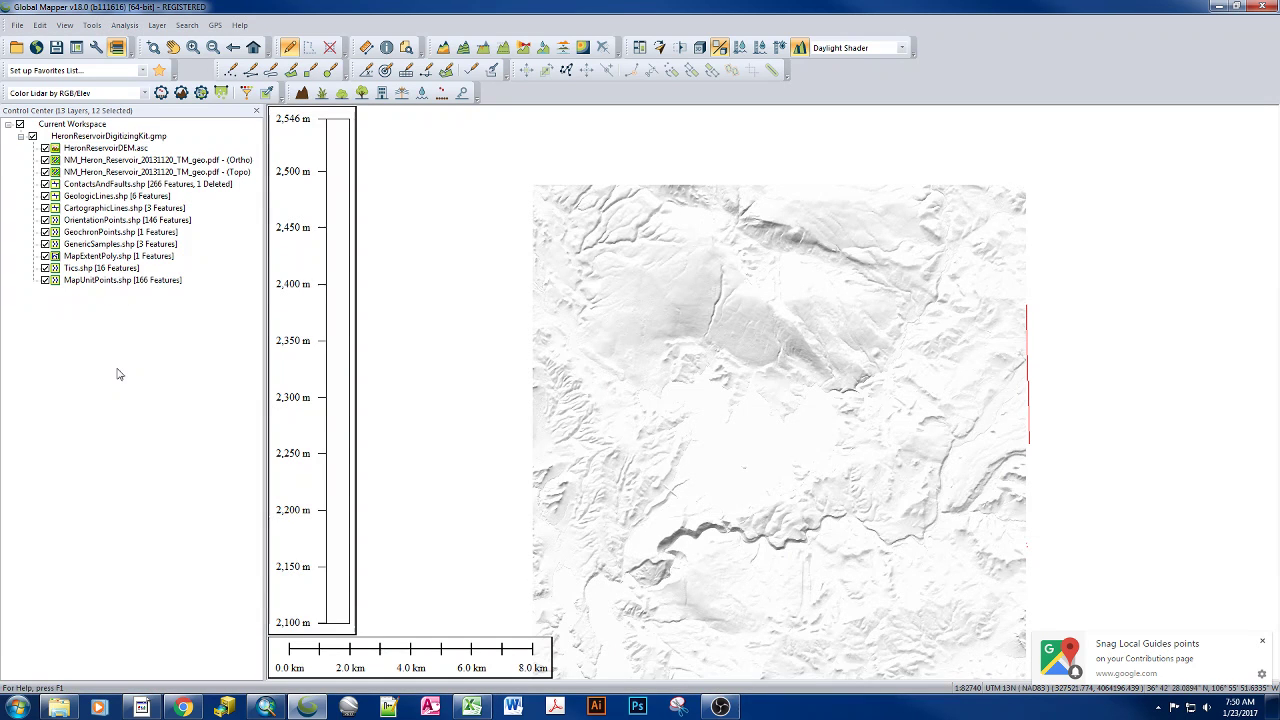
{"action": "left_click", "coordinate": [94, 149]}
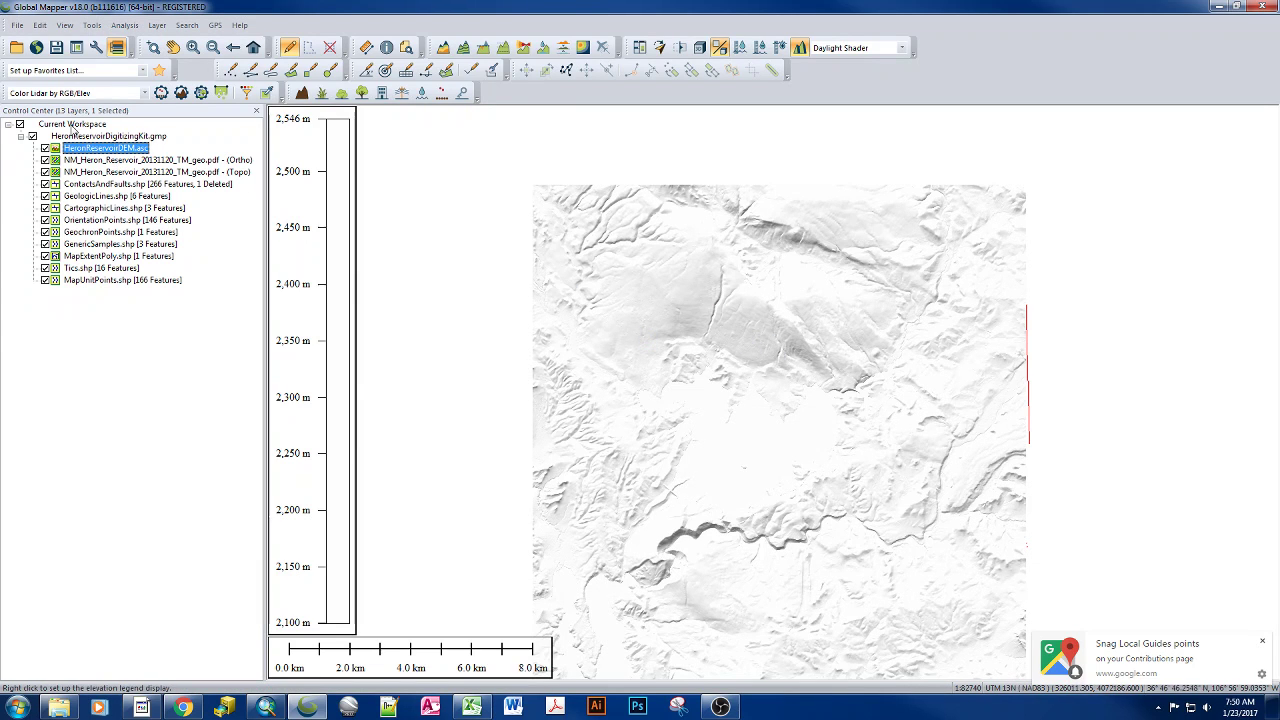
{"action": "right_click", "coordinate": [72, 125]}
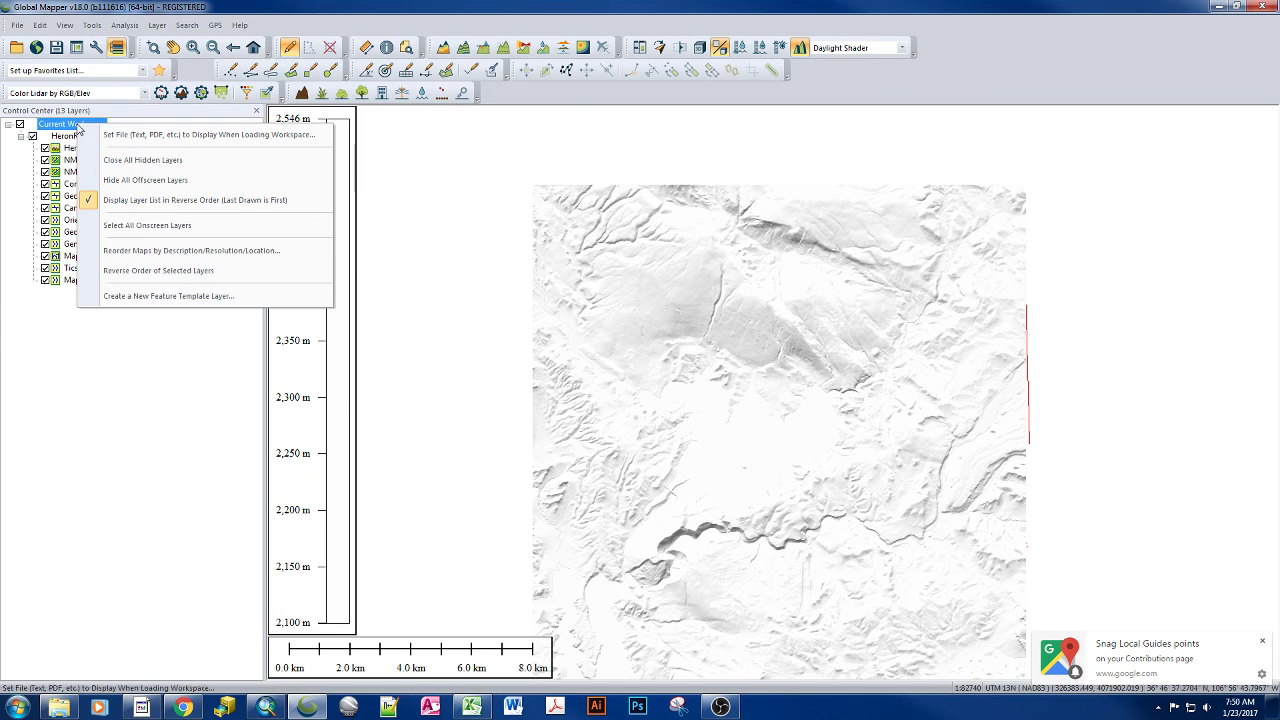
{"action": "left_click", "coordinate": [143, 271]}
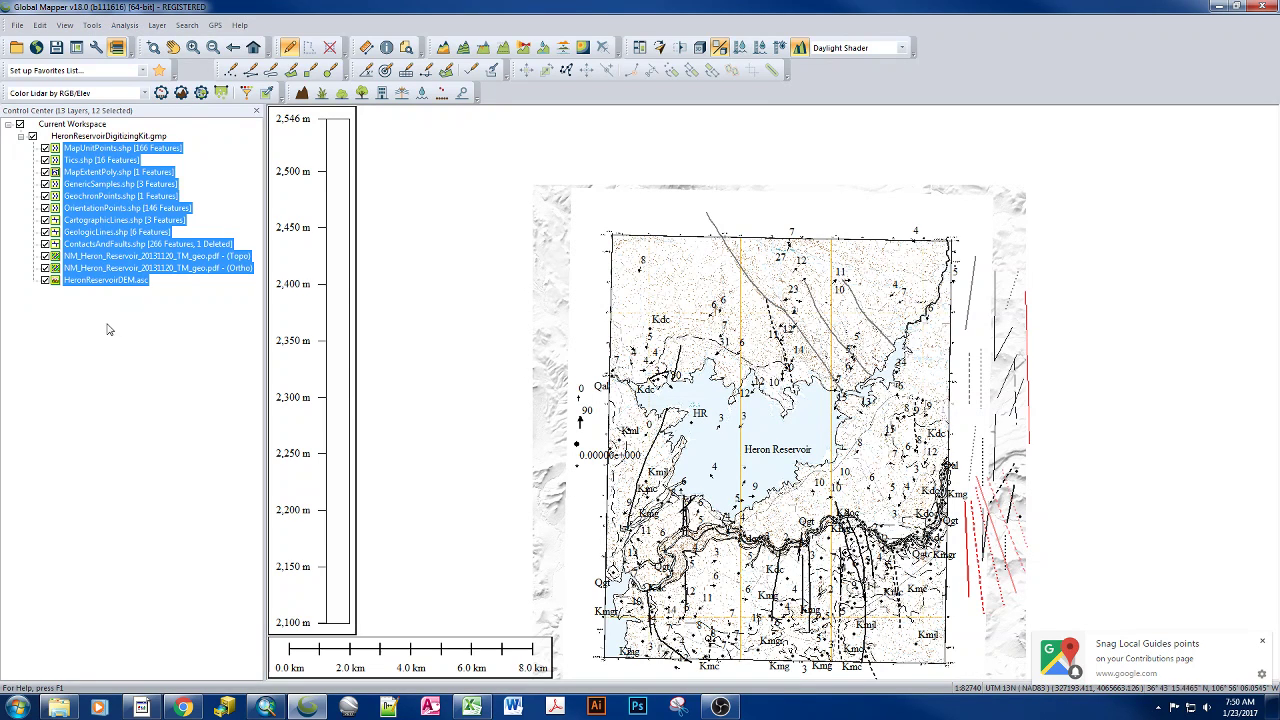
{"action": "left_click", "coordinate": [109, 329]}
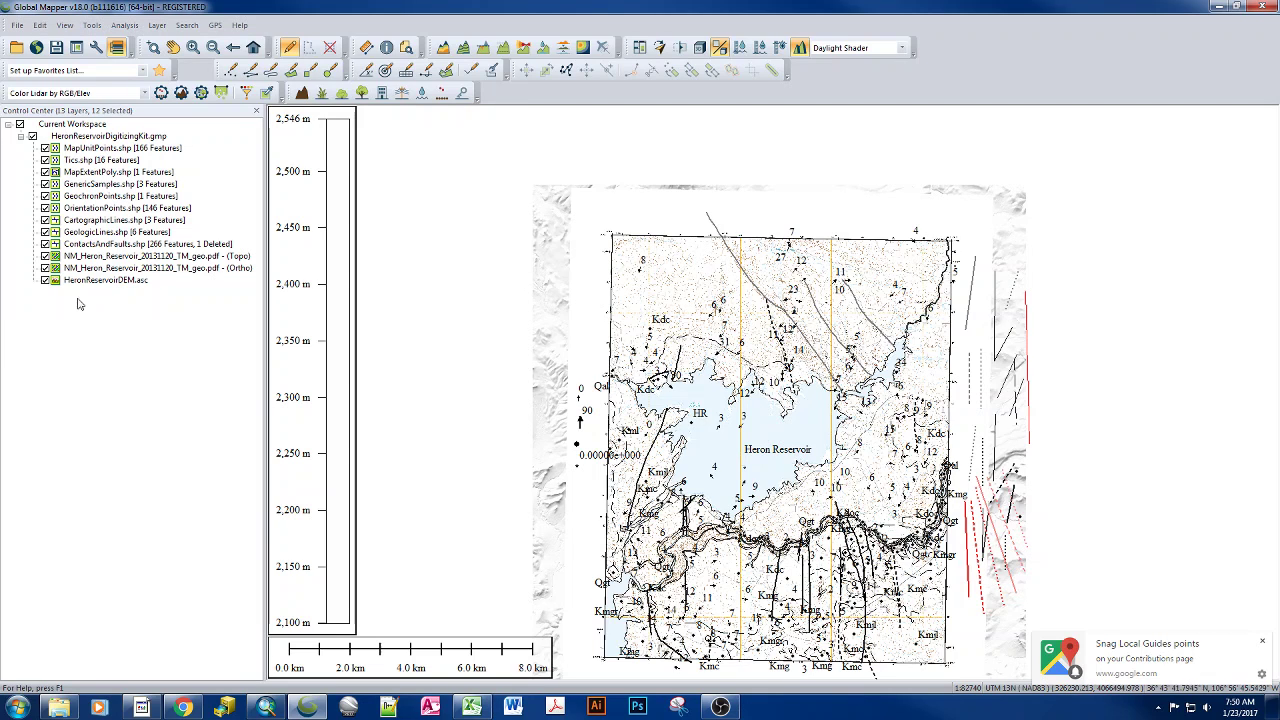
Set the Topo layer's Blend Mode to Multiply, then zoom in on the map.
{"action": "left_click", "coordinate": [108, 256]}
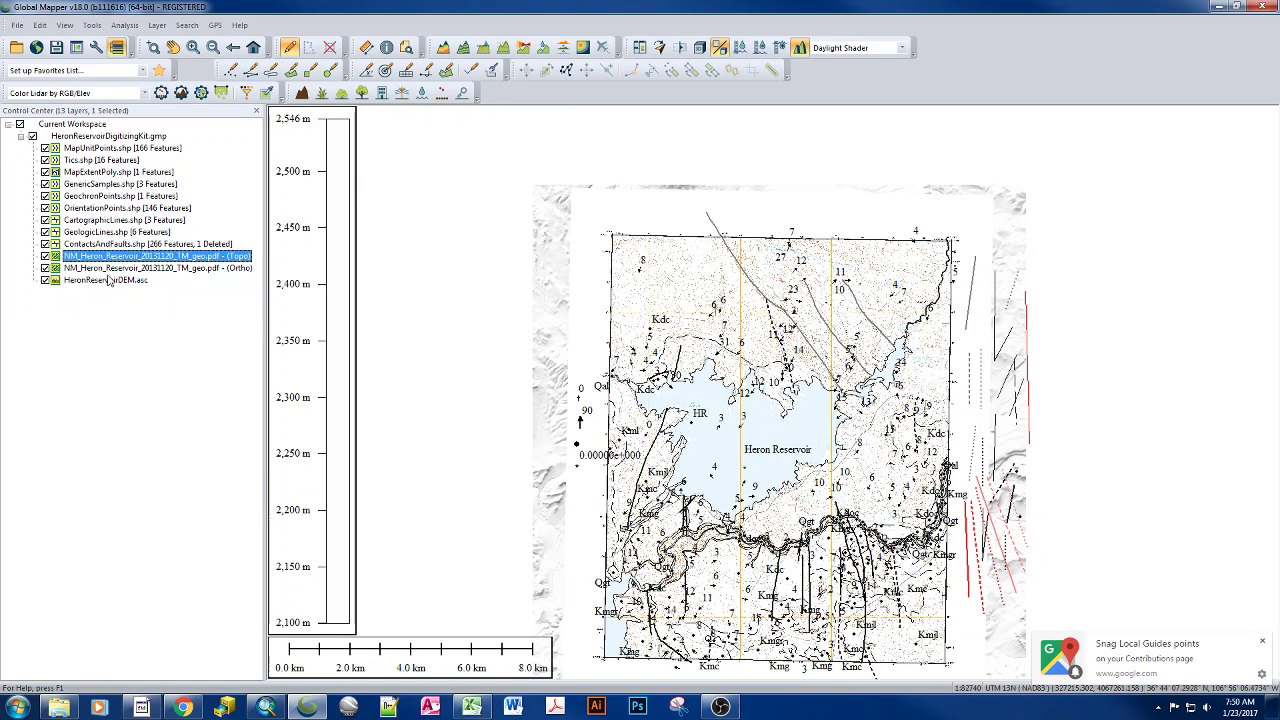
{"action": "left_click", "coordinate": [110, 268]}
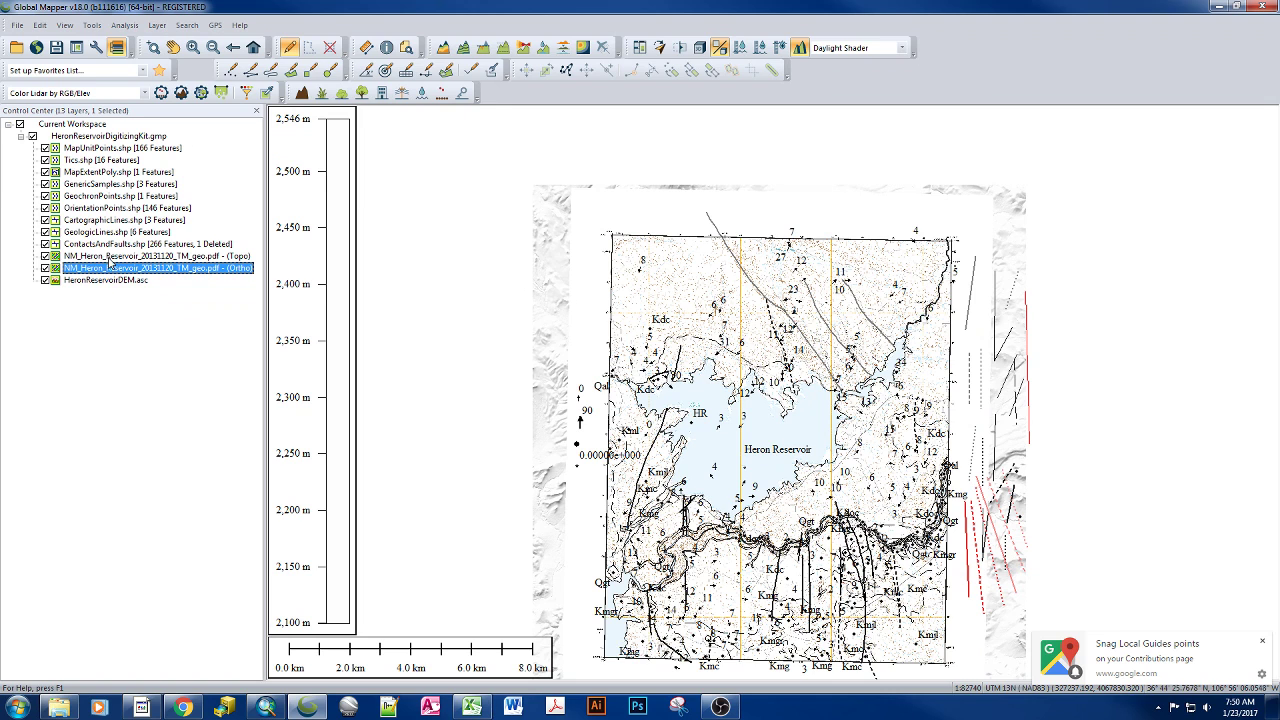
{"action": "double_click", "coordinate": [109, 257]}
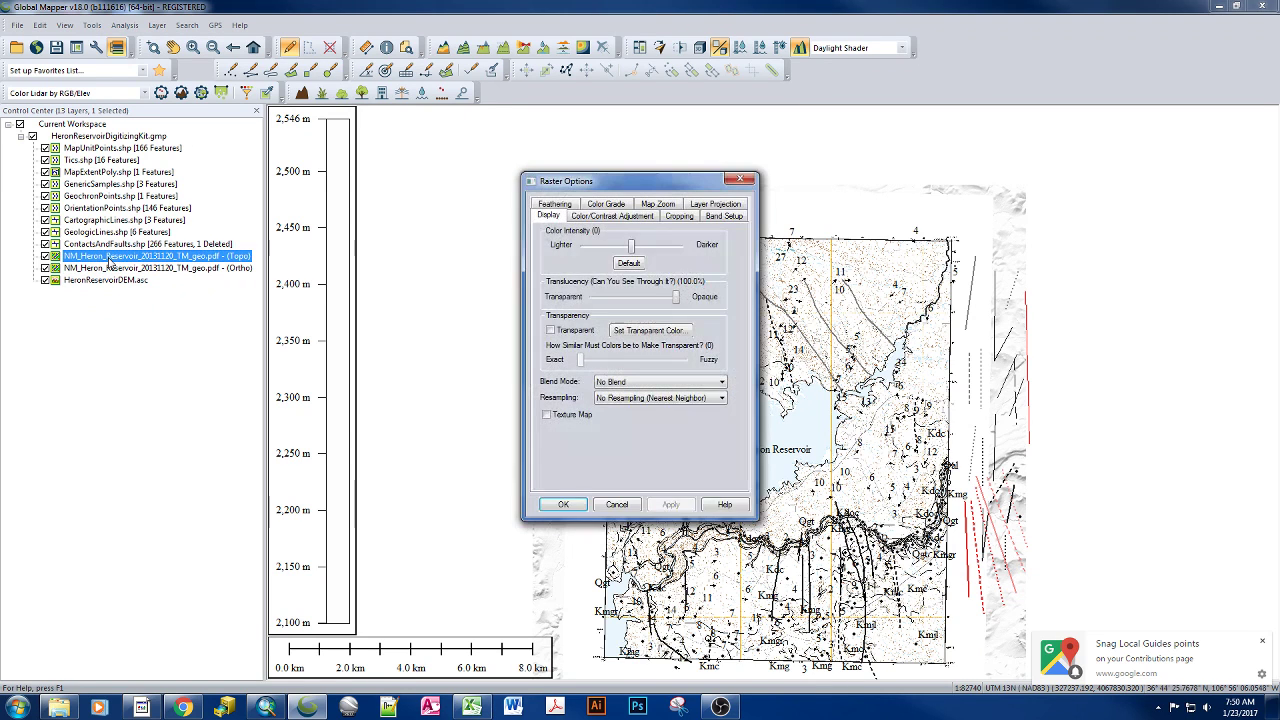
{"action": "left_click", "coordinate": [627, 386]}
{"action": "left_click", "coordinate": [622, 401]}
{"action": "left_click", "coordinate": [672, 505]}
{"action": "left_click", "coordinate": [563, 504]}
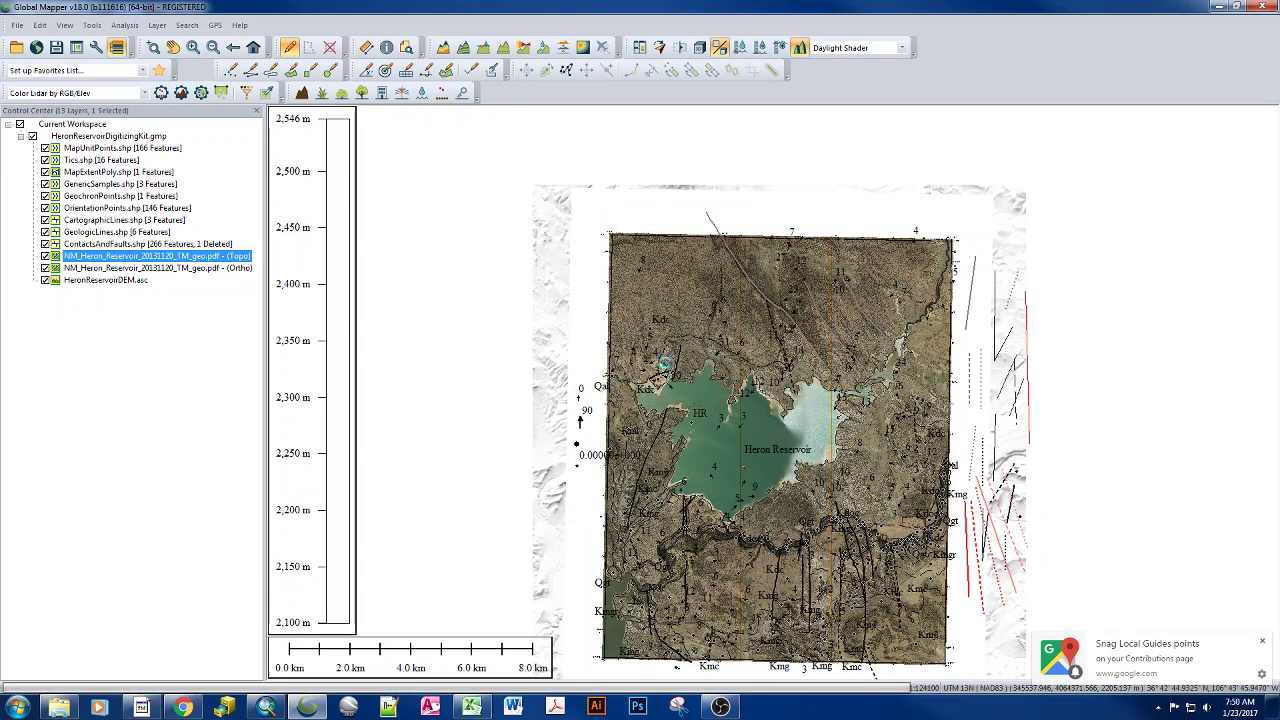
{"action": "scroll", "coordinate": [665, 363], "scroll_direction": "up", "scroll_amount": 1}
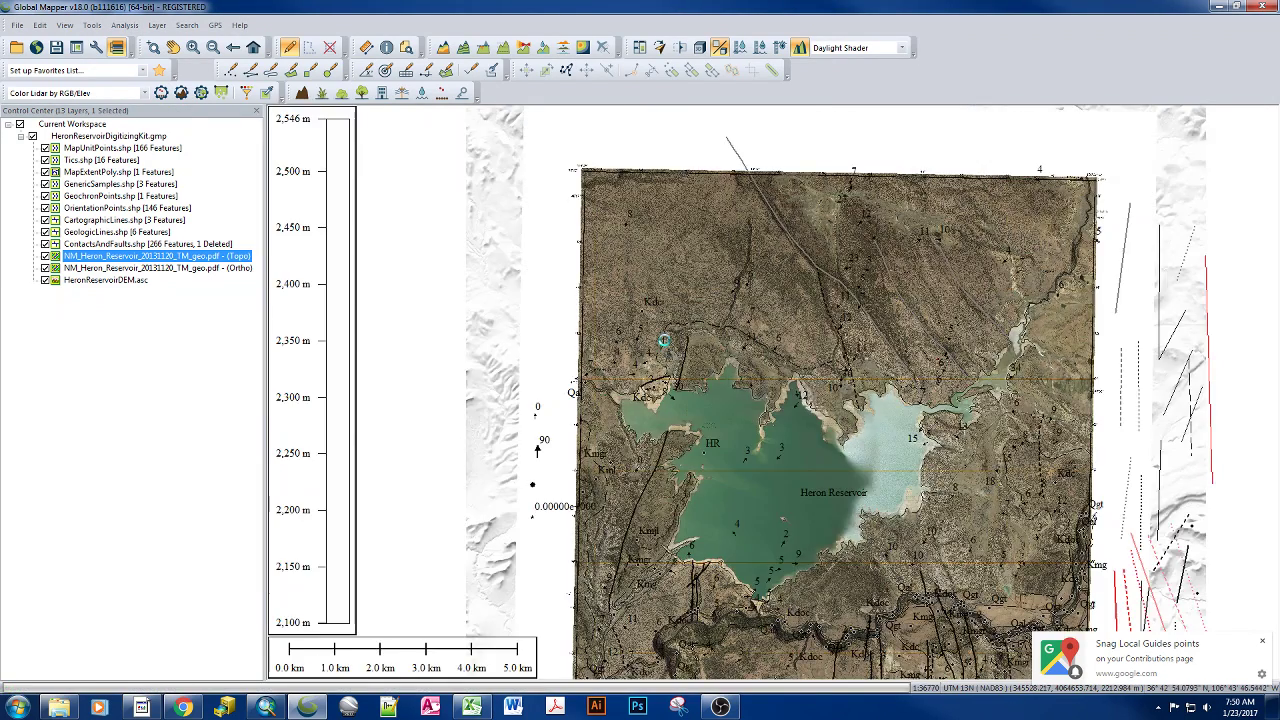
{"action": "scroll", "coordinate": [665, 307], "scroll_direction": "up", "scroll_amount": 2}
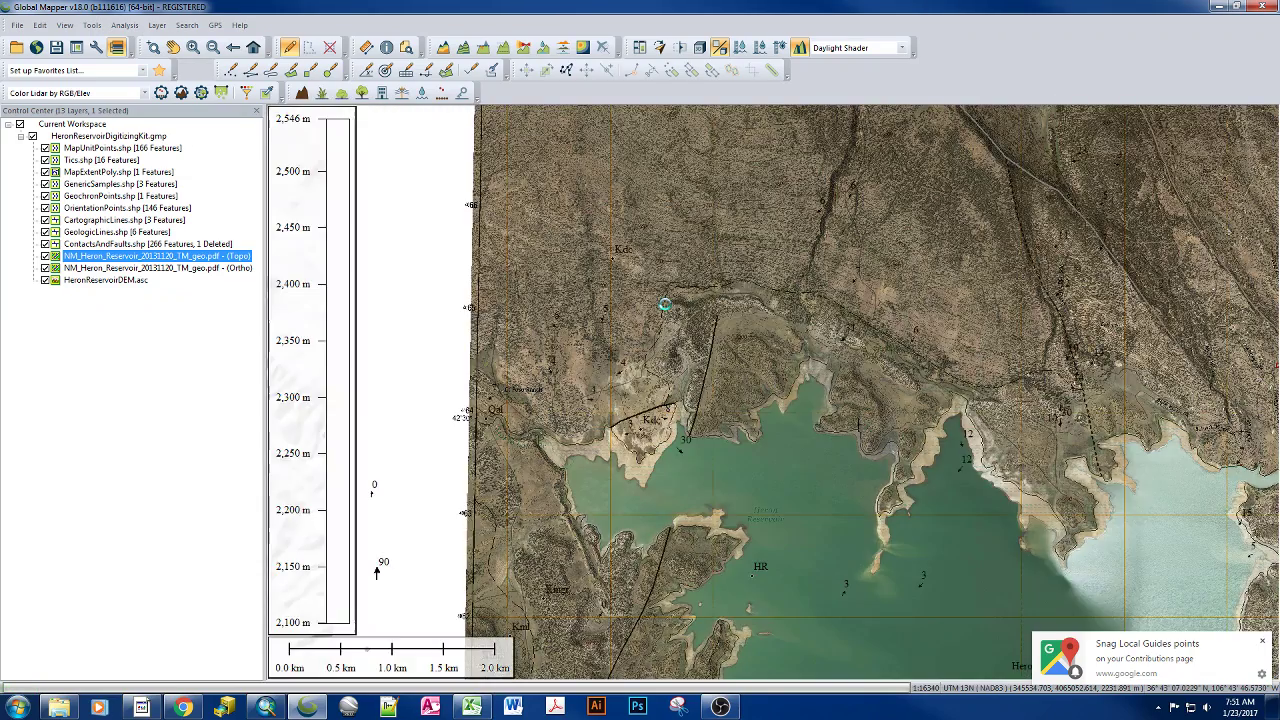
{"action": "scroll", "coordinate": [665, 303], "scroll_direction": "up", "scroll_amount": 1}
{"action": "scroll", "coordinate": [665, 303], "scroll_direction": "up", "scroll_amount": 1}
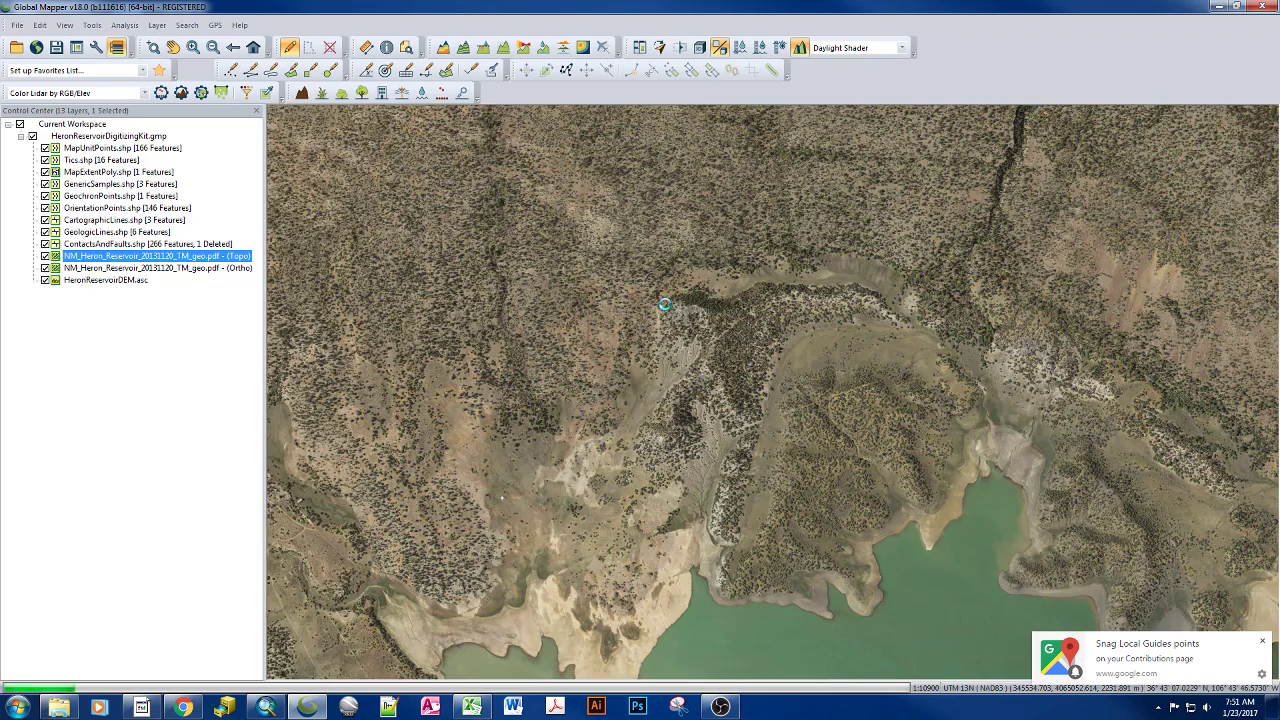
{"action": "scroll", "coordinate": [665, 303], "scroll_direction": "up", "scroll_amount": 1}
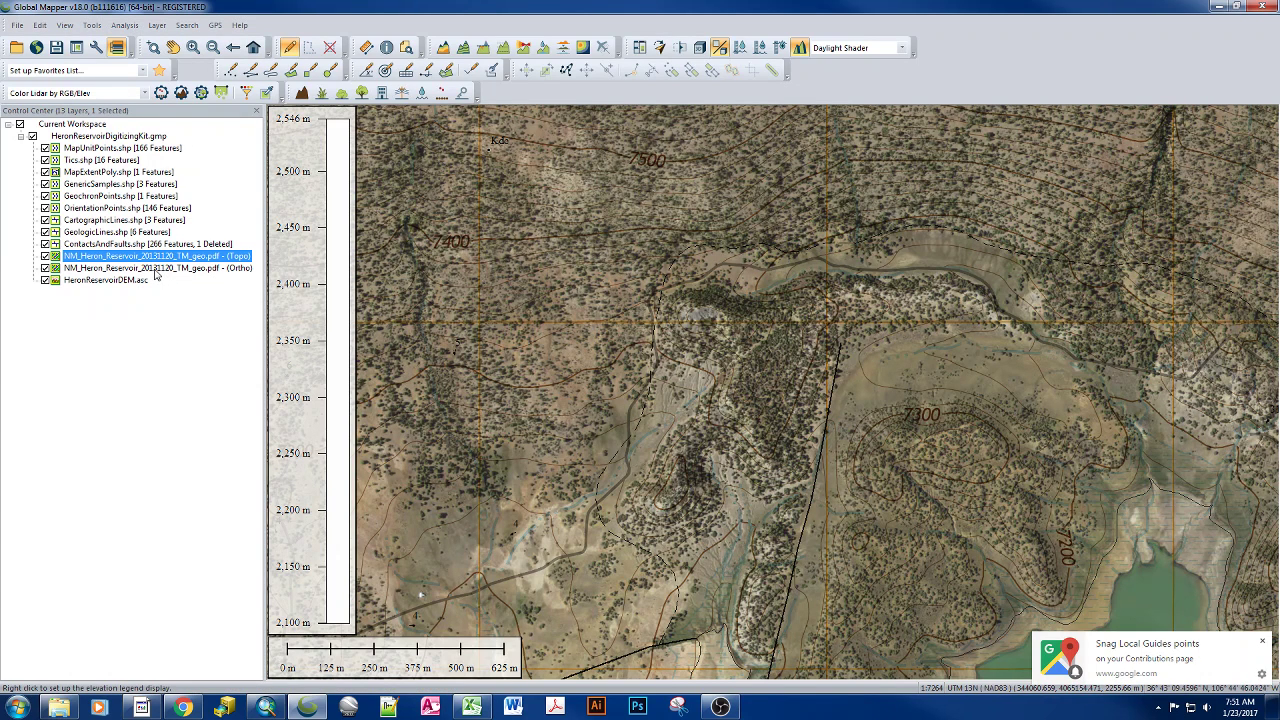
Apply a Linear (Minimum/Maximum Stretch) contrast adjustment to the Ortho layer.
{"action": "double_click", "coordinate": [155, 270]}
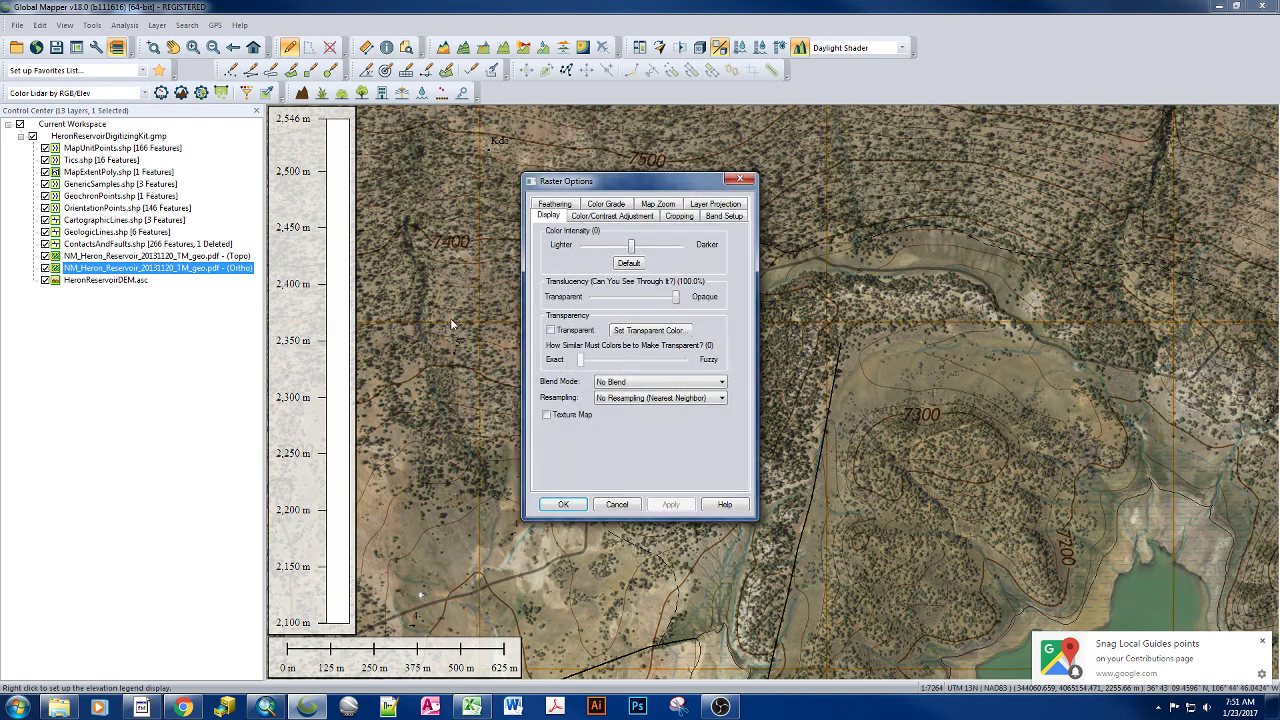
{"action": "left_click", "coordinate": [607, 217]}
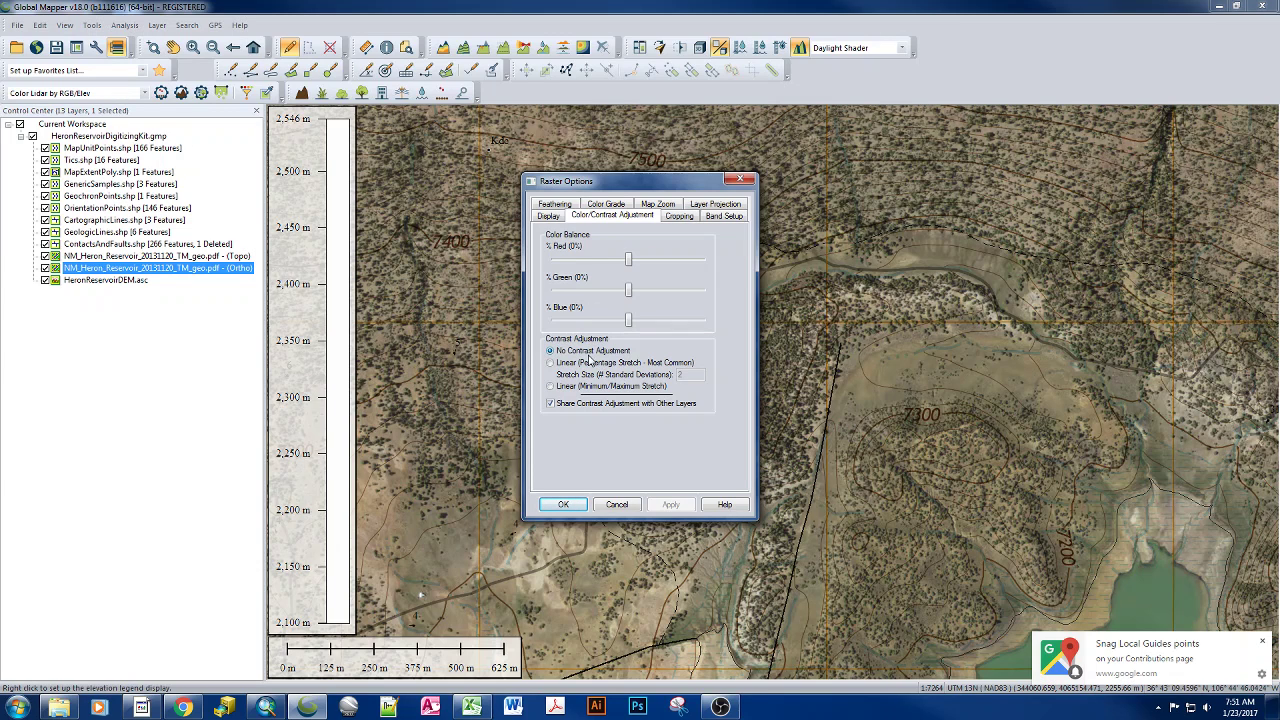
{"action": "left_click", "coordinate": [550, 387]}
{"action": "left_click", "coordinate": [670, 505]}
{"action": "left_click", "coordinate": [564, 505]}
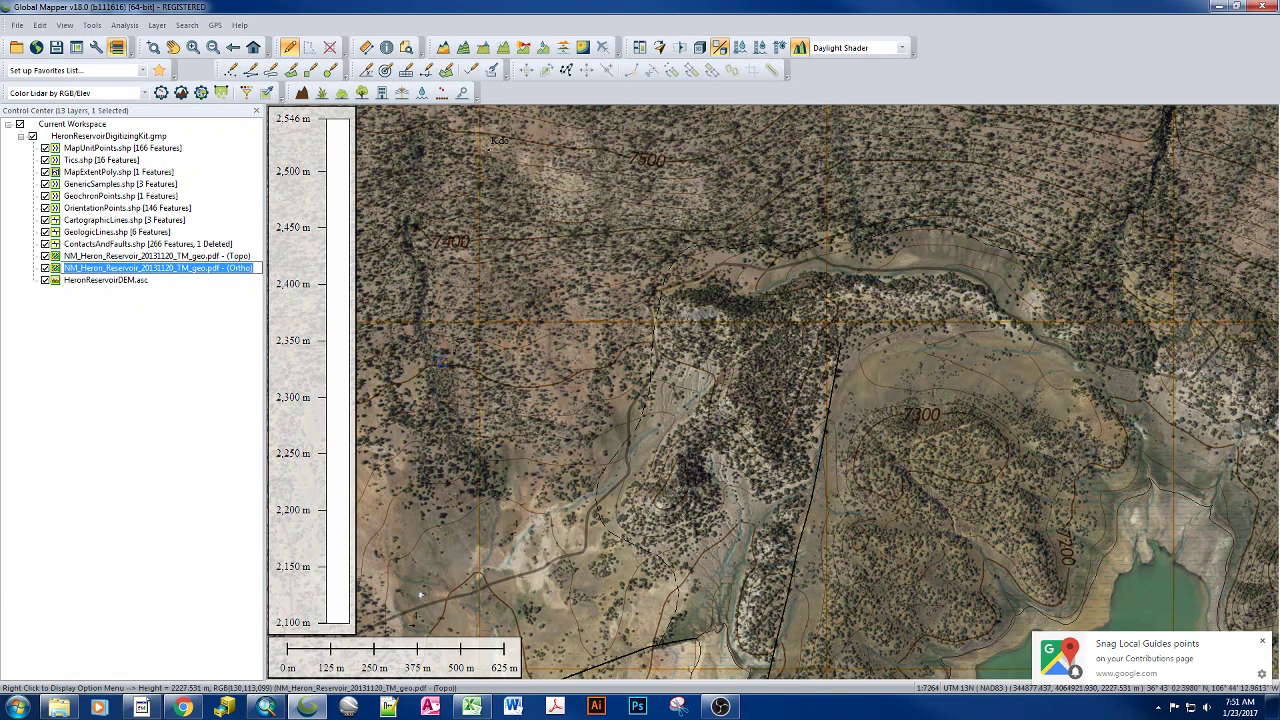
Set the Ortho layer's Blend Mode to Multiply.
{"action": "left_click", "coordinate": [155, 287]}
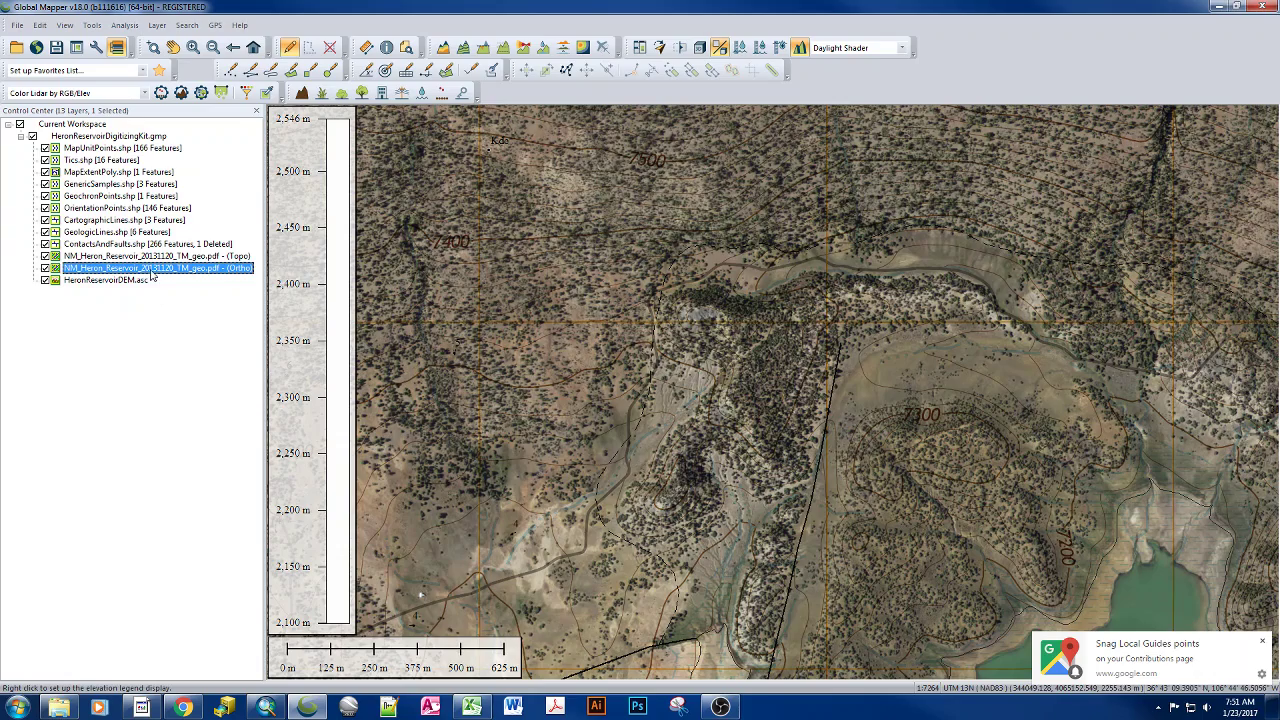
{"action": "left_click", "coordinate": [625, 382]}
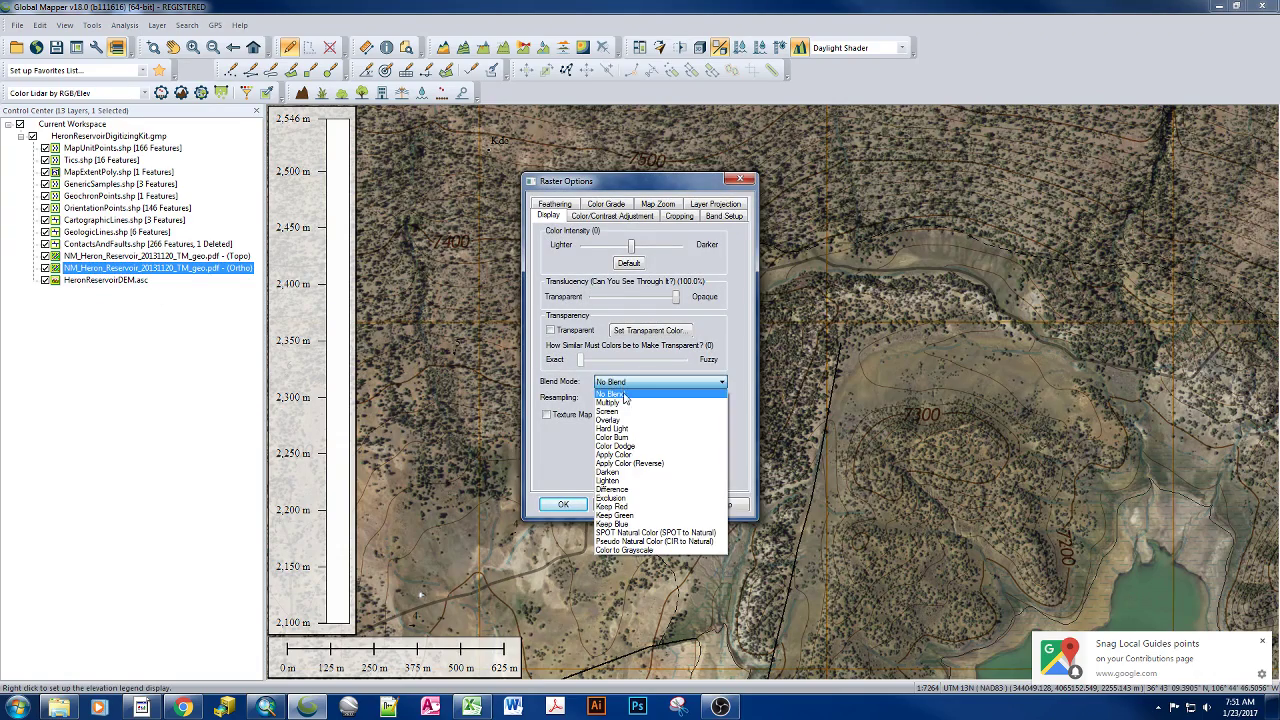
{"action": "left_click", "coordinate": [628, 406]}
{"action": "left_click", "coordinate": [563, 503]}
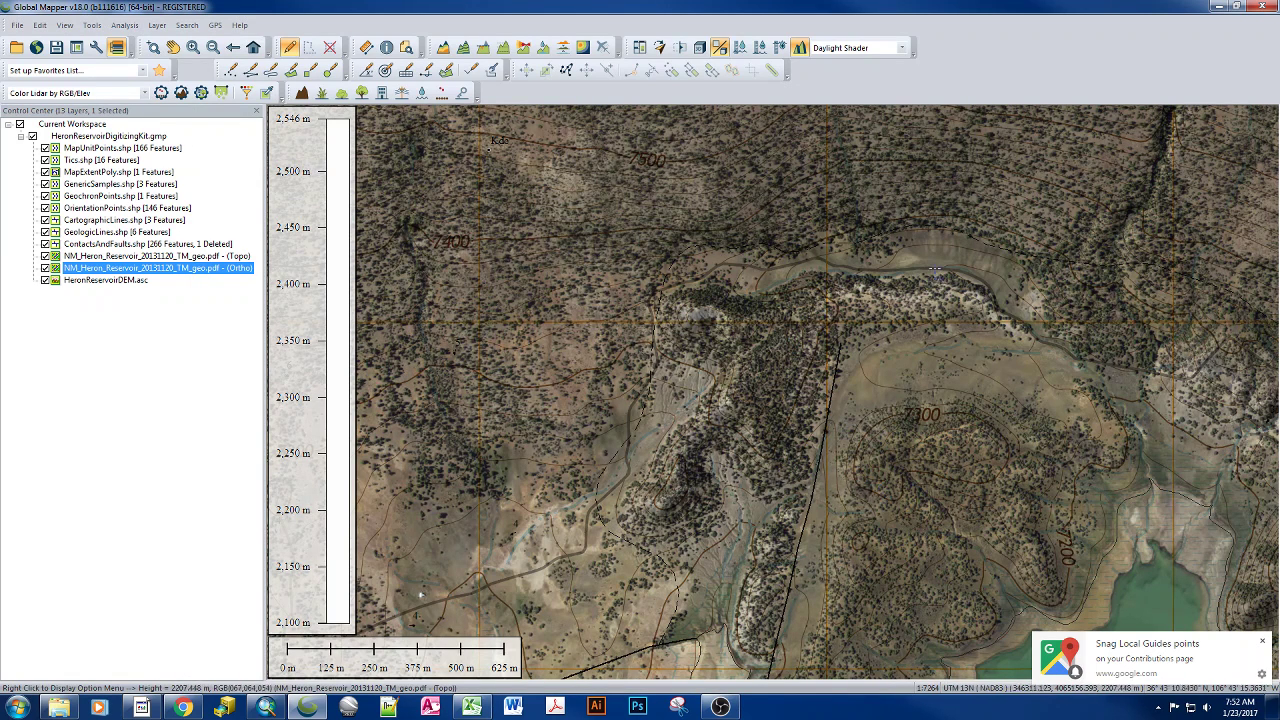
Pan east along the reservoir past the 7200 peninsula to centre the Bueno Vista Dr neighbourhood.
{"action": "key", "text": "p"}
{"action": "left_click_drag", "start_coordinate": [510, 407], "coordinate": [509, 165]}
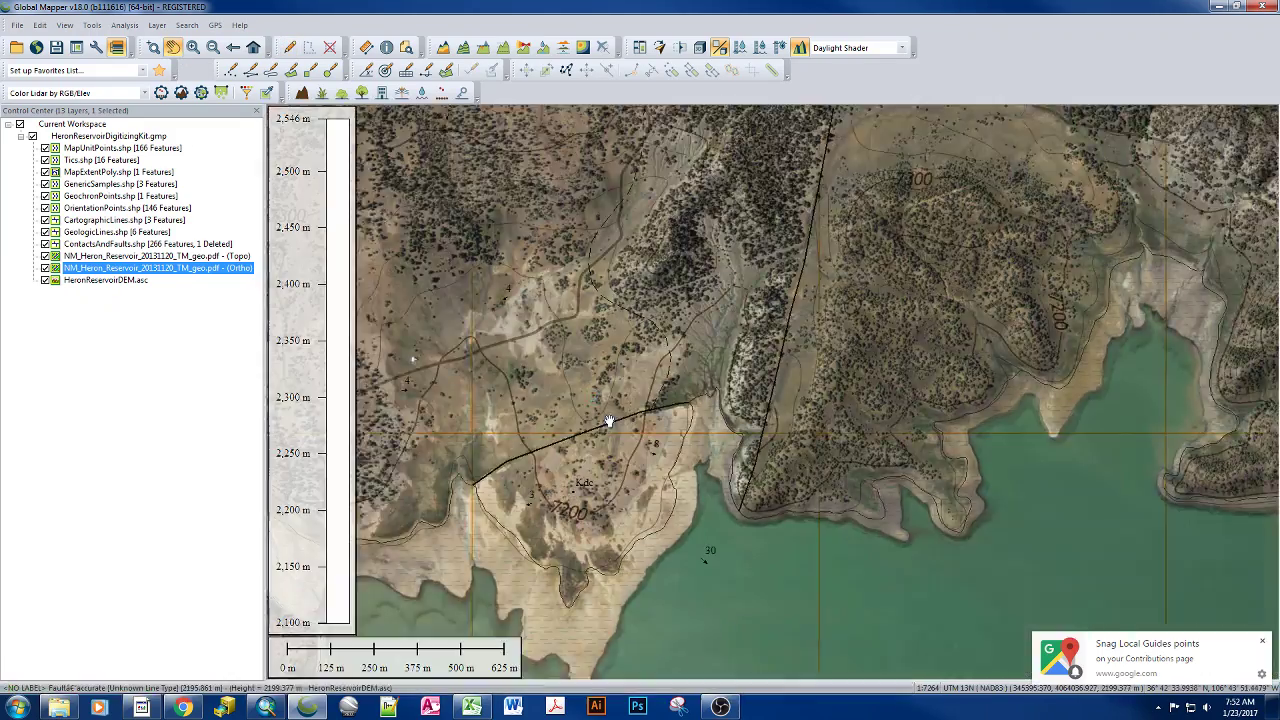
{"action": "left_click_drag", "start_coordinate": [609, 421], "coordinate": [418, 283]}
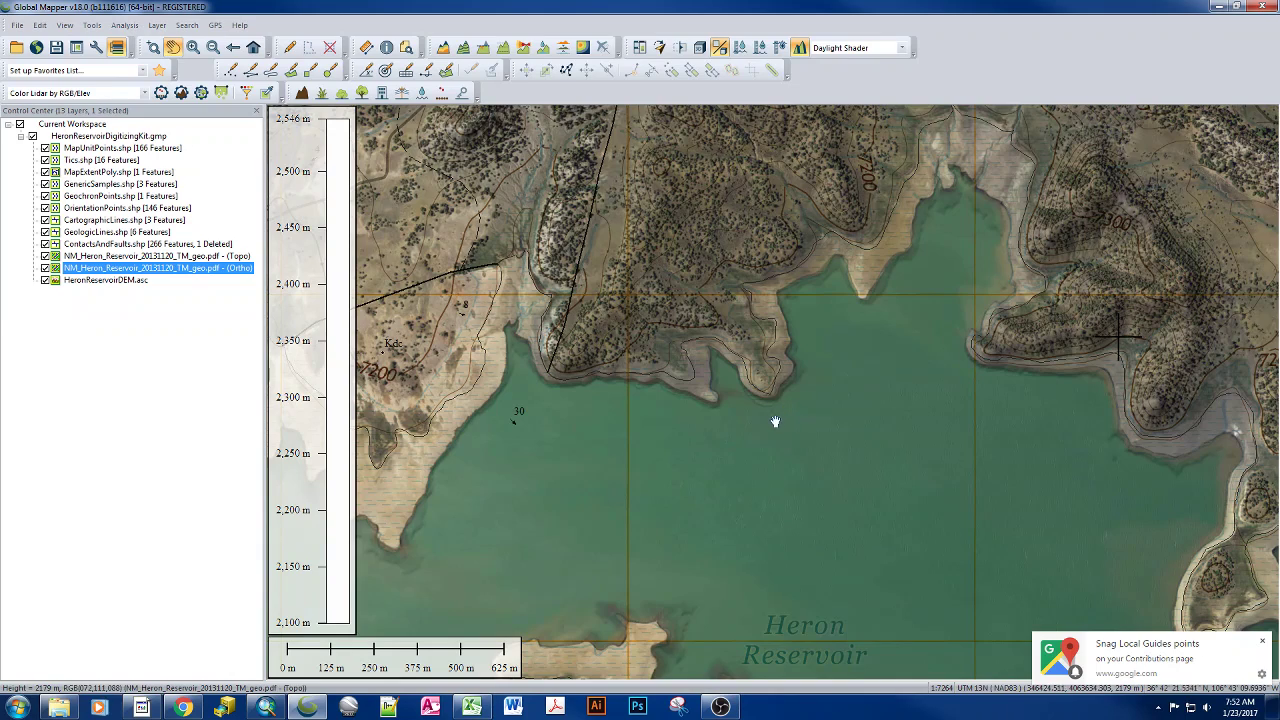
{"action": "left_click_drag", "start_coordinate": [777, 423], "coordinate": [797, 254]}
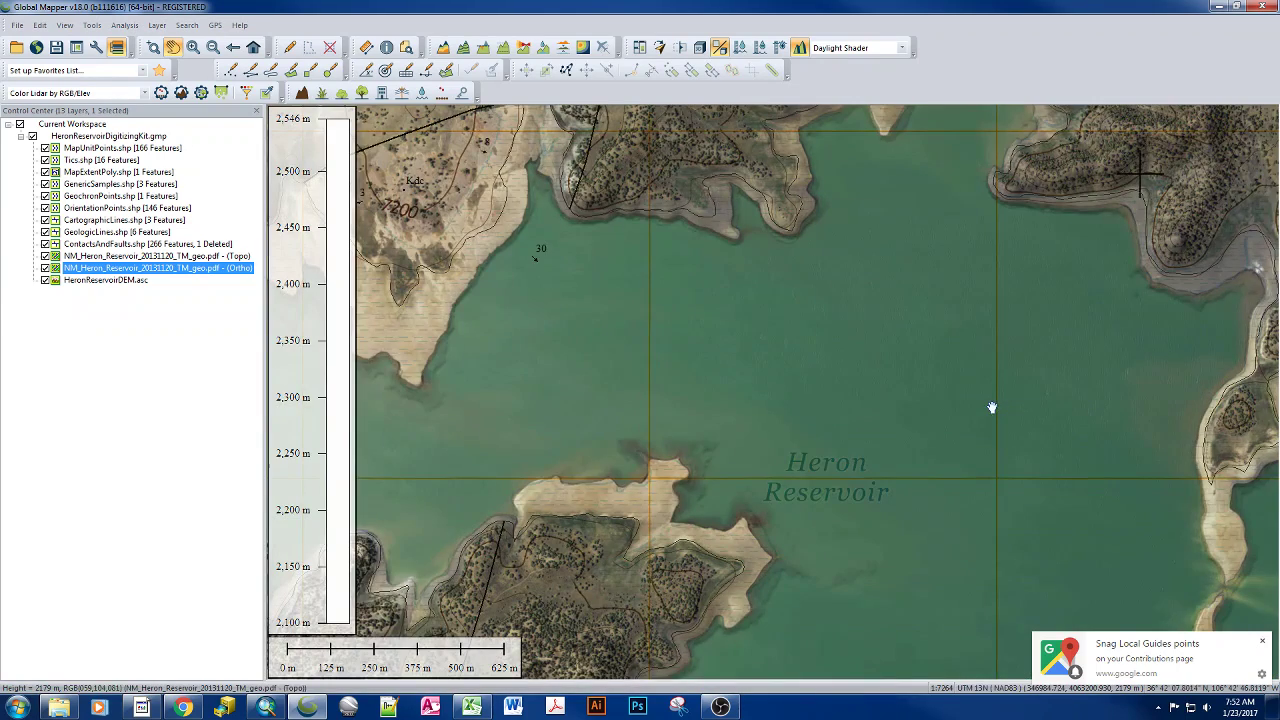
{"action": "left_click_drag", "start_coordinate": [990, 409], "coordinate": [586, 349]}
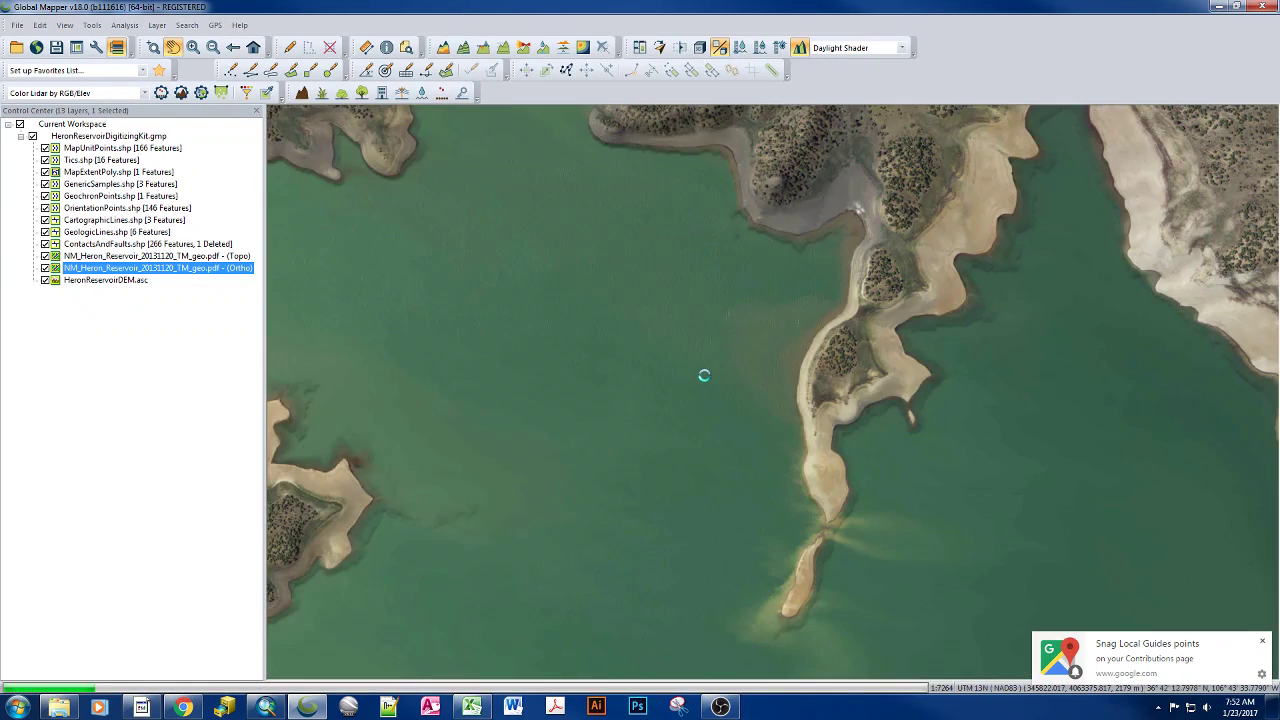
{"action": "left_click_drag", "start_coordinate": [830, 368], "coordinate": [646, 363]}
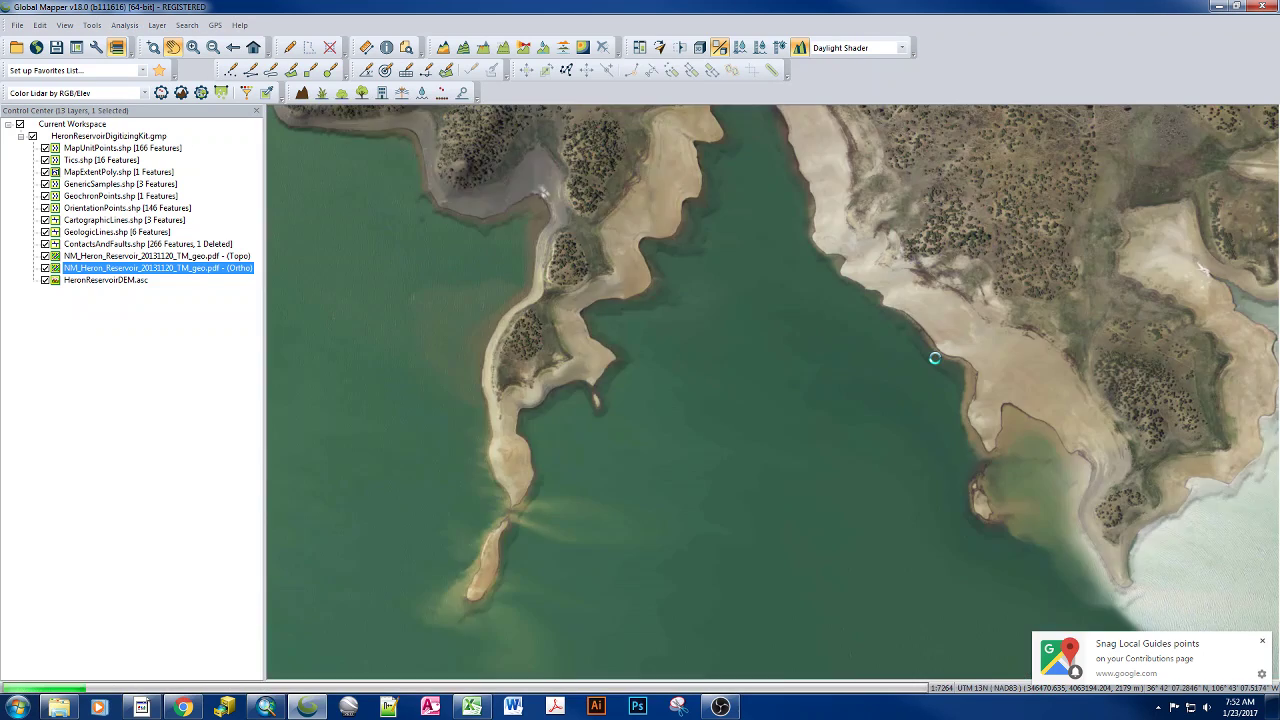
{"action": "left_click_drag", "start_coordinate": [934, 360], "coordinate": [588, 352]}
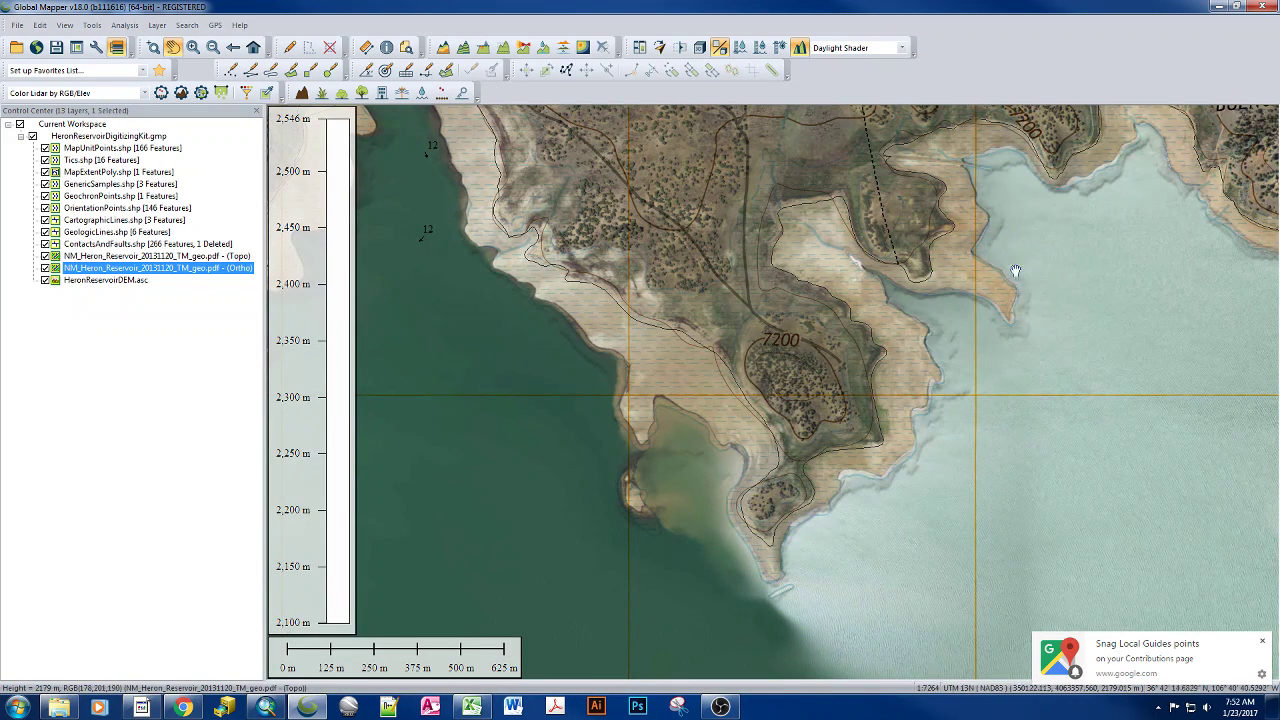
{"action": "left_click_drag", "start_coordinate": [1006, 228], "coordinate": [857, 430]}
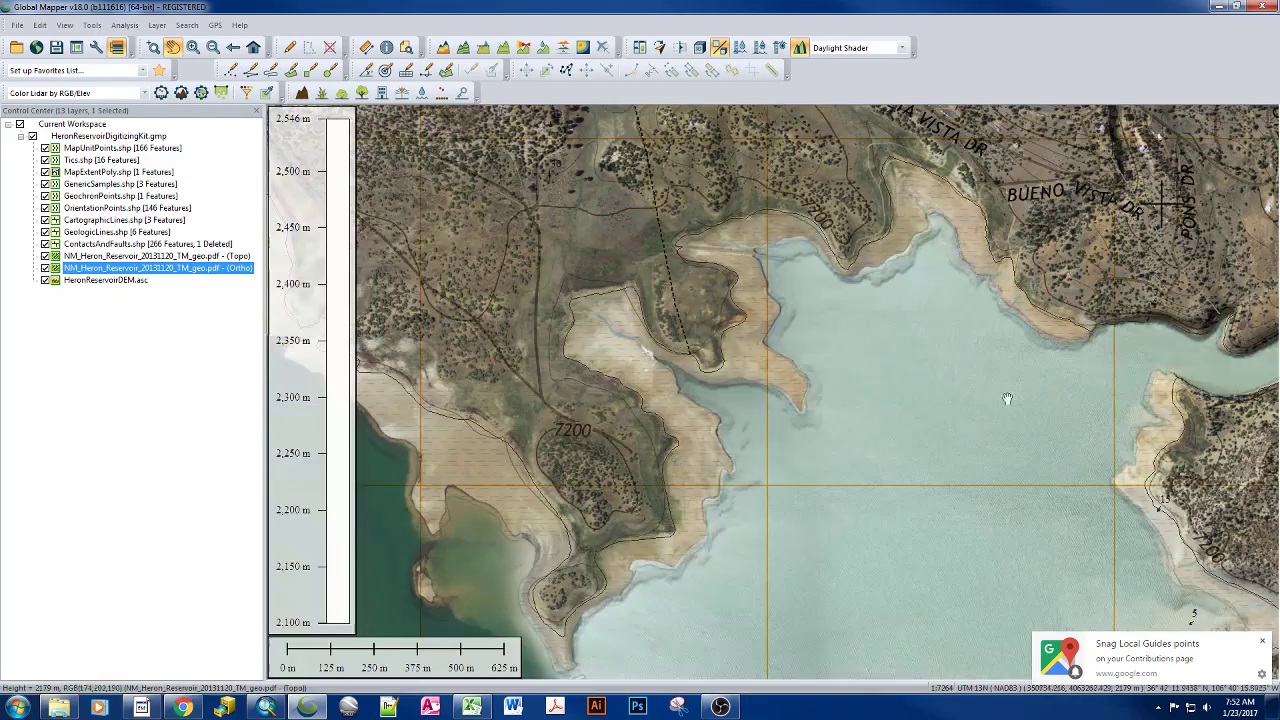
{"action": "left_click_drag", "start_coordinate": [955, 406], "coordinate": [720, 423]}
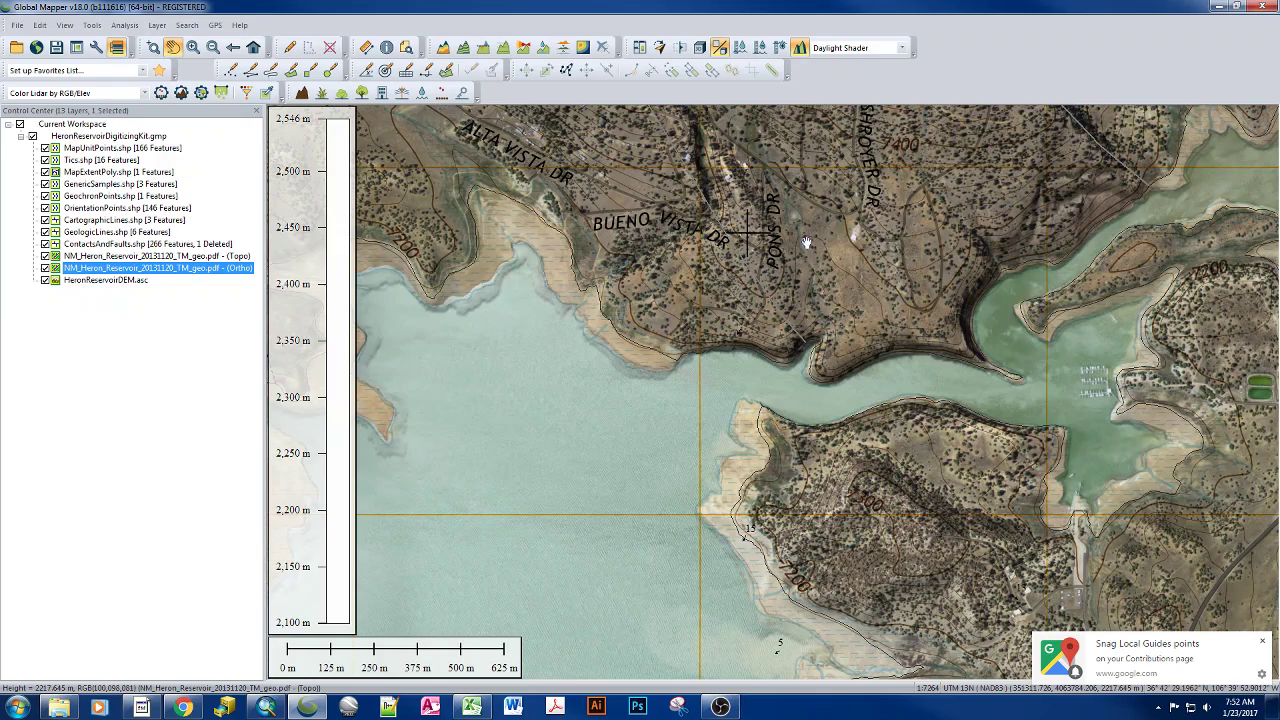
{"action": "left_click_drag", "start_coordinate": [811, 243], "coordinate": [668, 328]}
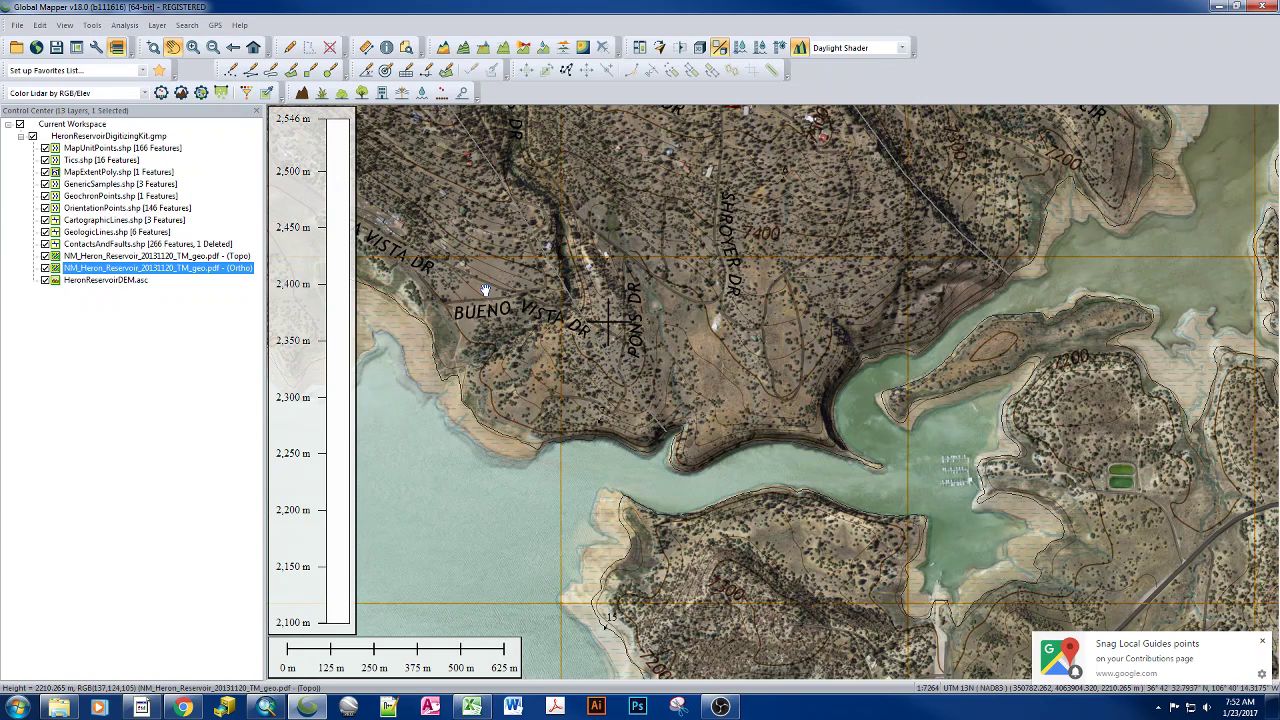
Try a percentage stretch on the Ortho layer, then apply No Contrast Adjustment instead.
{"action": "double_click", "coordinate": [150, 268]}
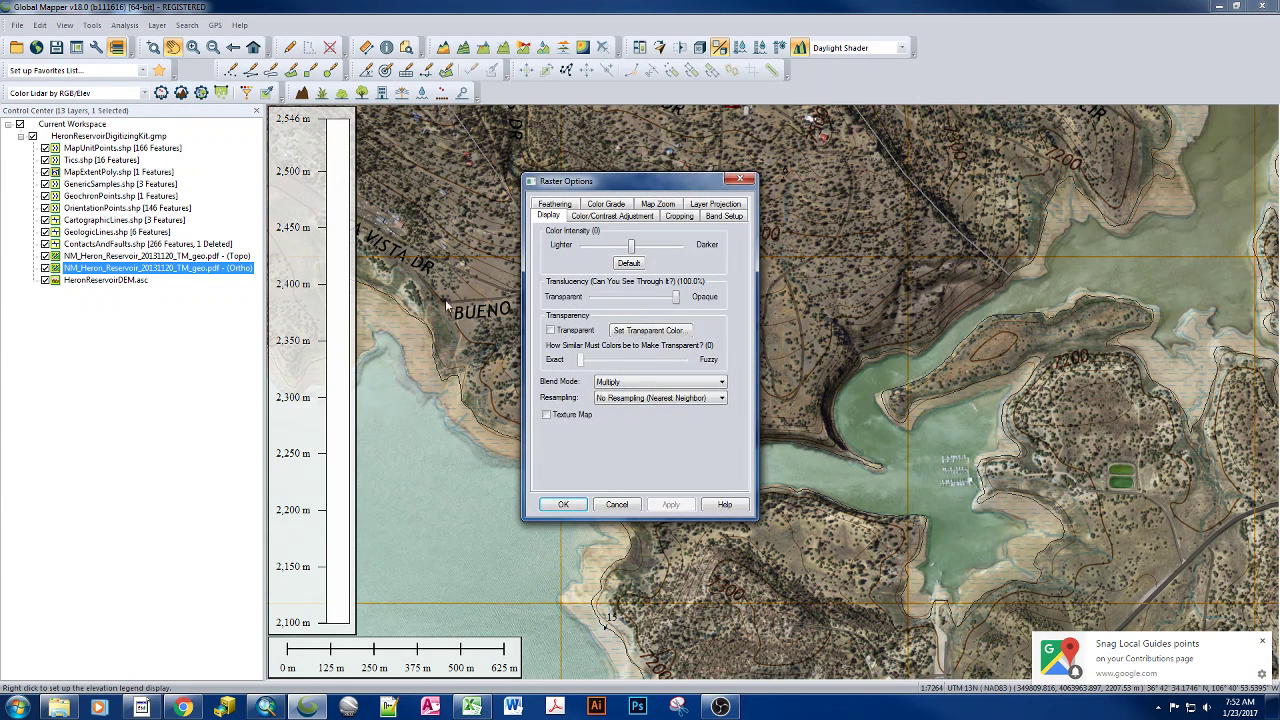
{"action": "left_click", "coordinate": [622, 216]}
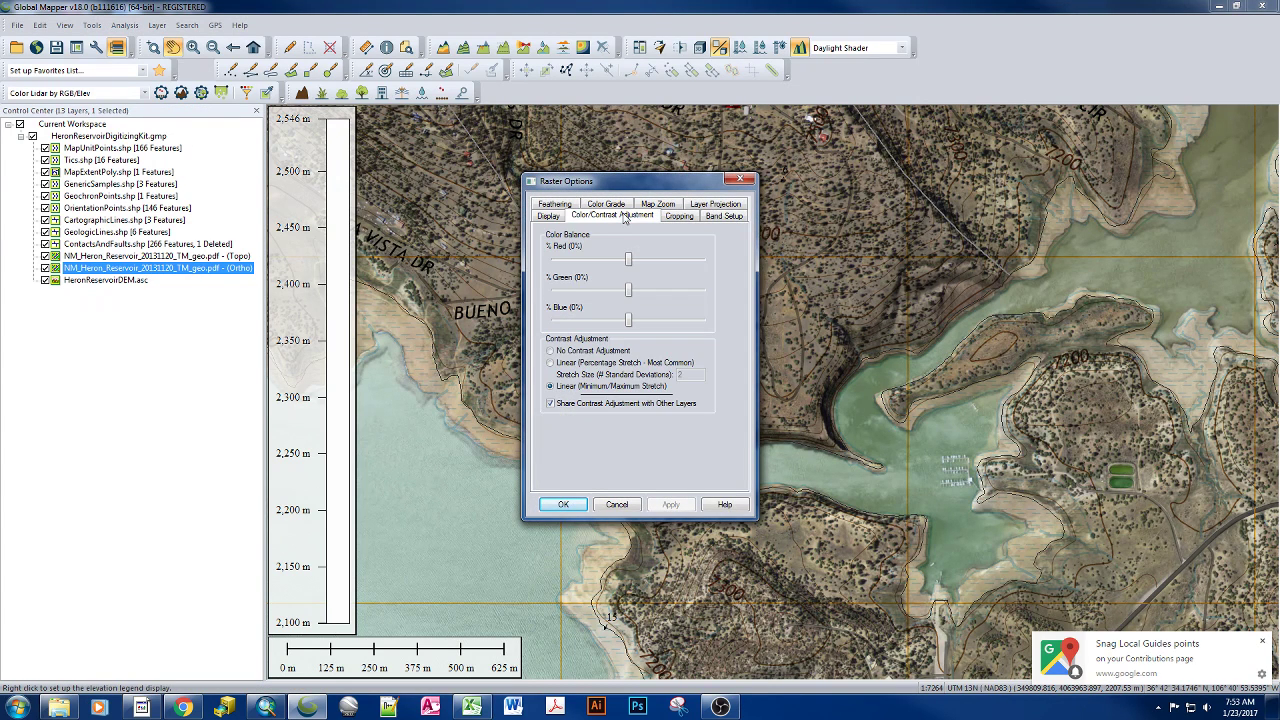
{"action": "left_click", "coordinate": [567, 364]}
{"action": "left_click", "coordinate": [672, 505]}
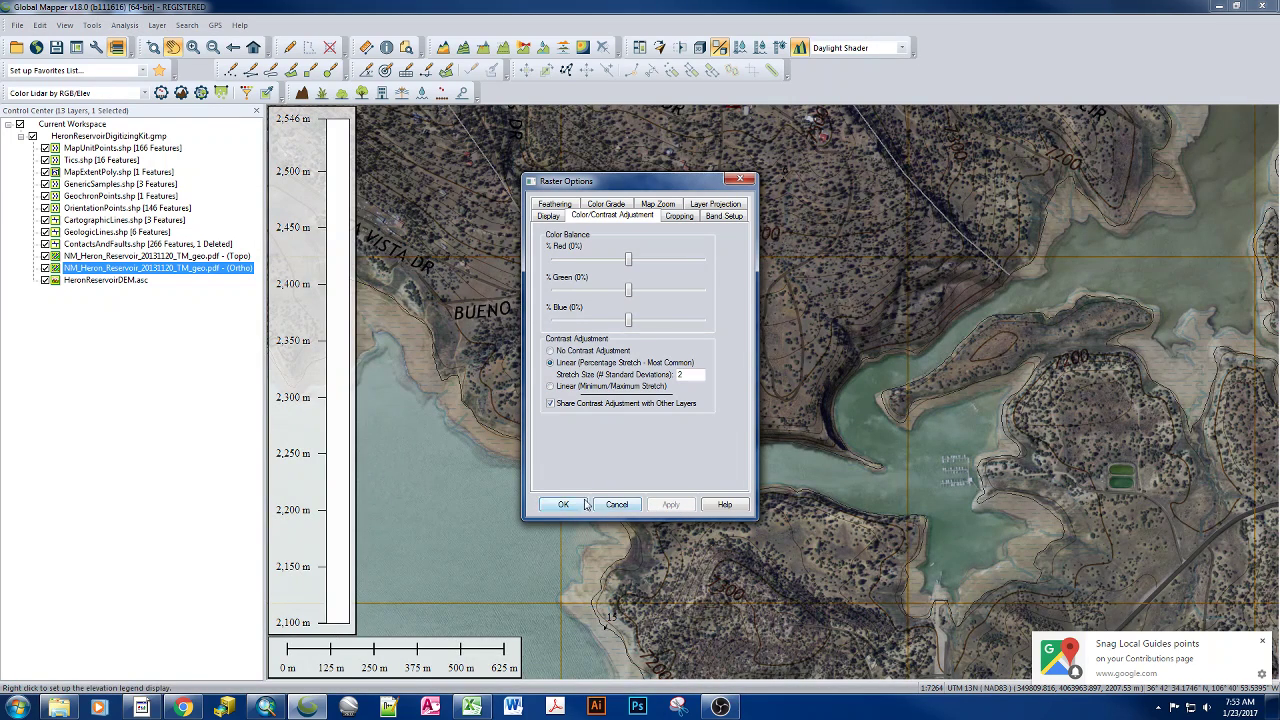
{"action": "left_click", "coordinate": [563, 351]}
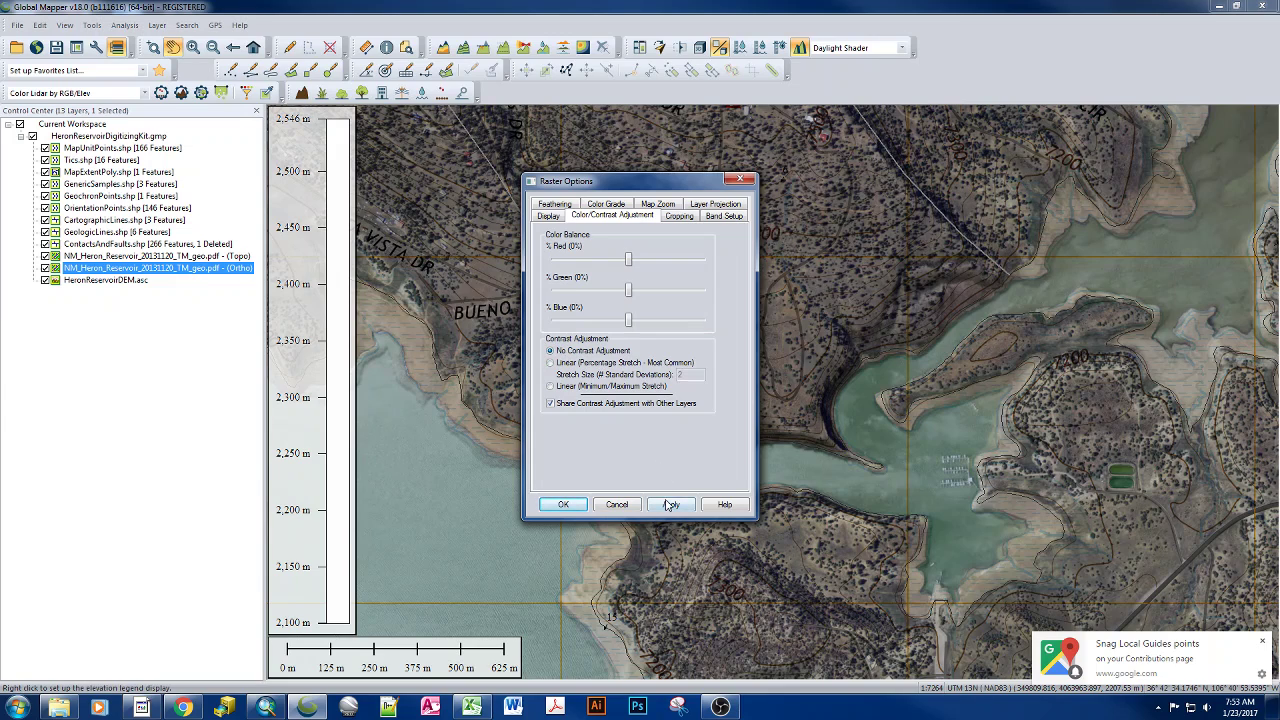
{"action": "left_click", "coordinate": [668, 505]}
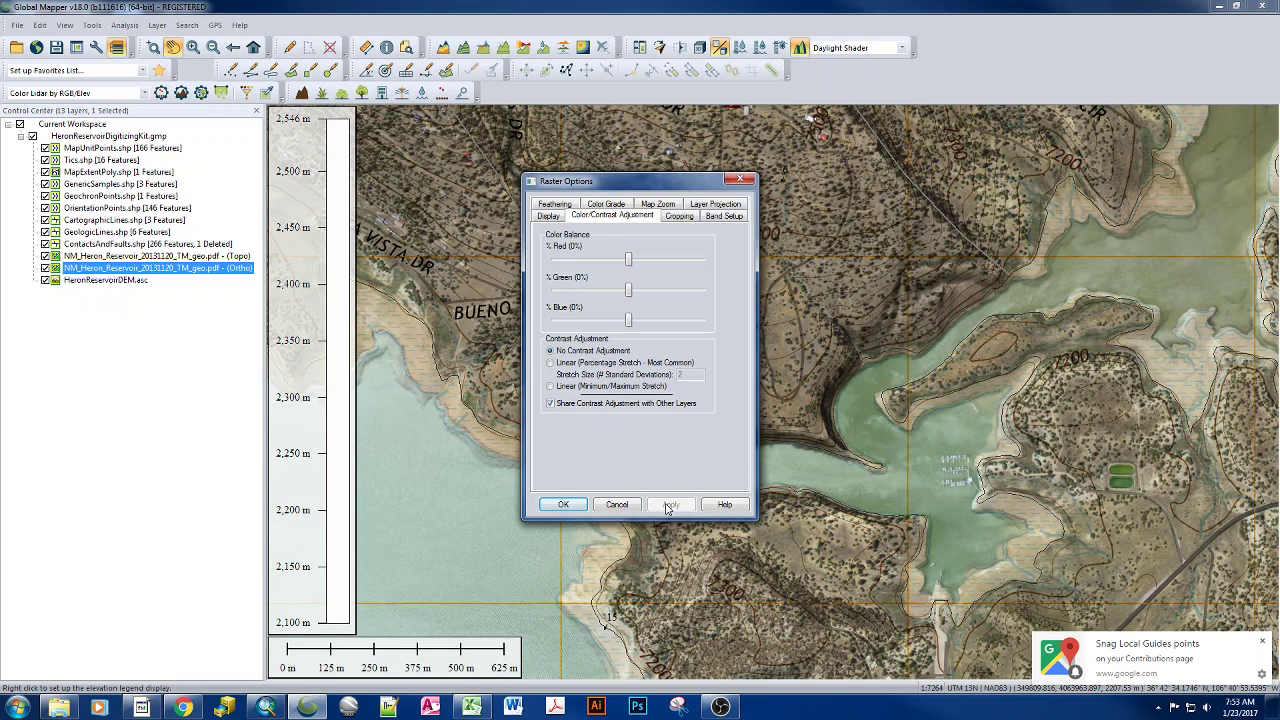
Preview the Ortho's Color Intensity at darkest, then reset it to default and apply.
{"action": "left_click", "coordinate": [549, 216]}
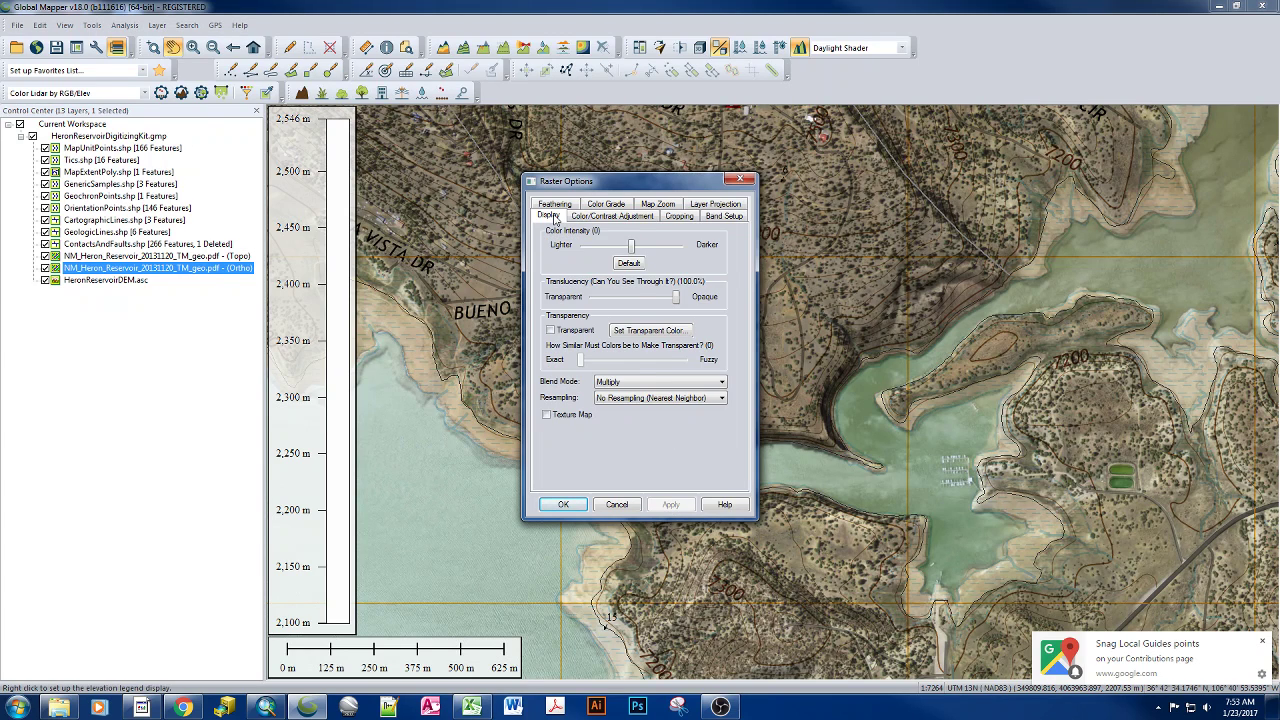
{"action": "left_click_drag", "start_coordinate": [633, 249], "coordinate": [706, 253]}
{"action": "left_click", "coordinate": [671, 506]}
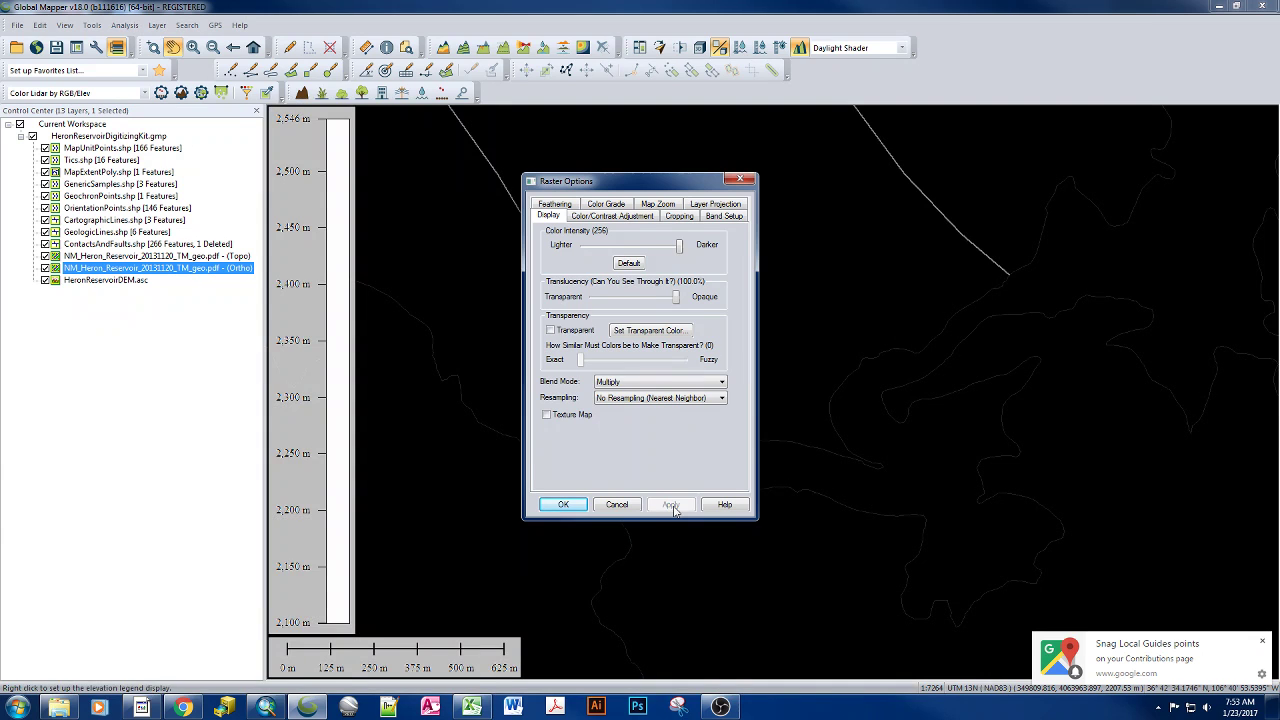
{"action": "left_click", "coordinate": [630, 264]}
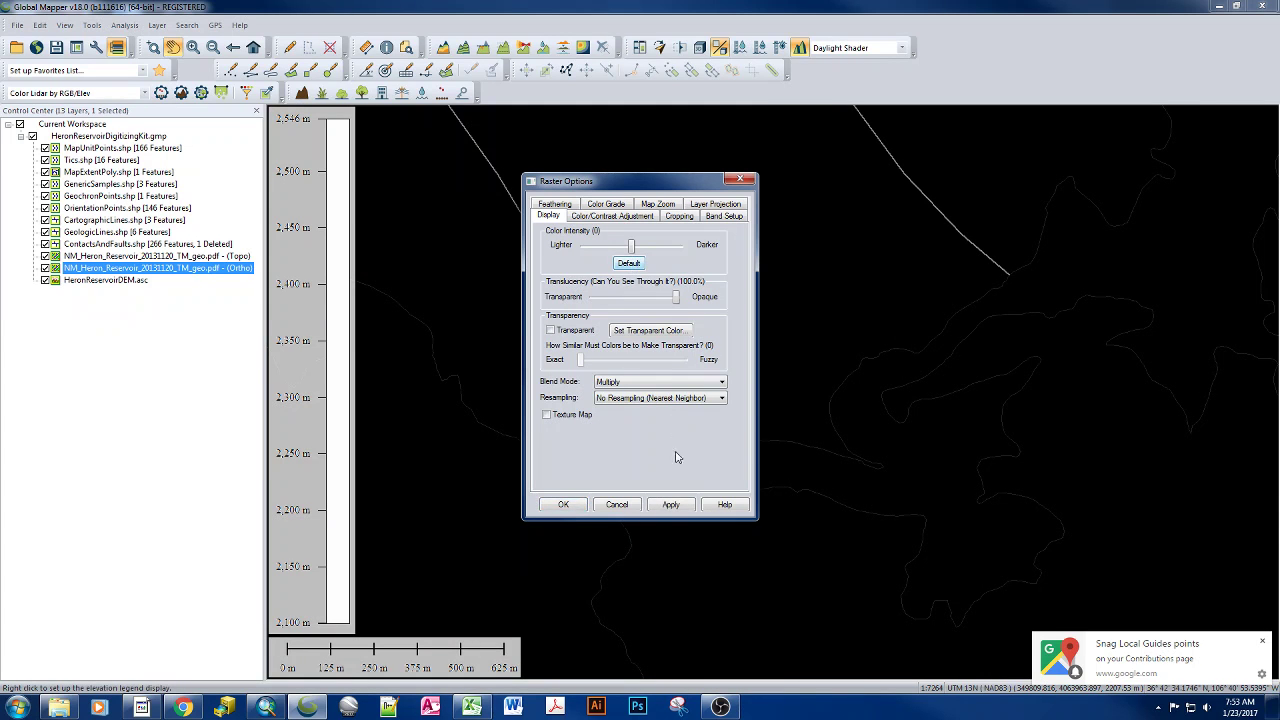
{"action": "left_click", "coordinate": [672, 506]}
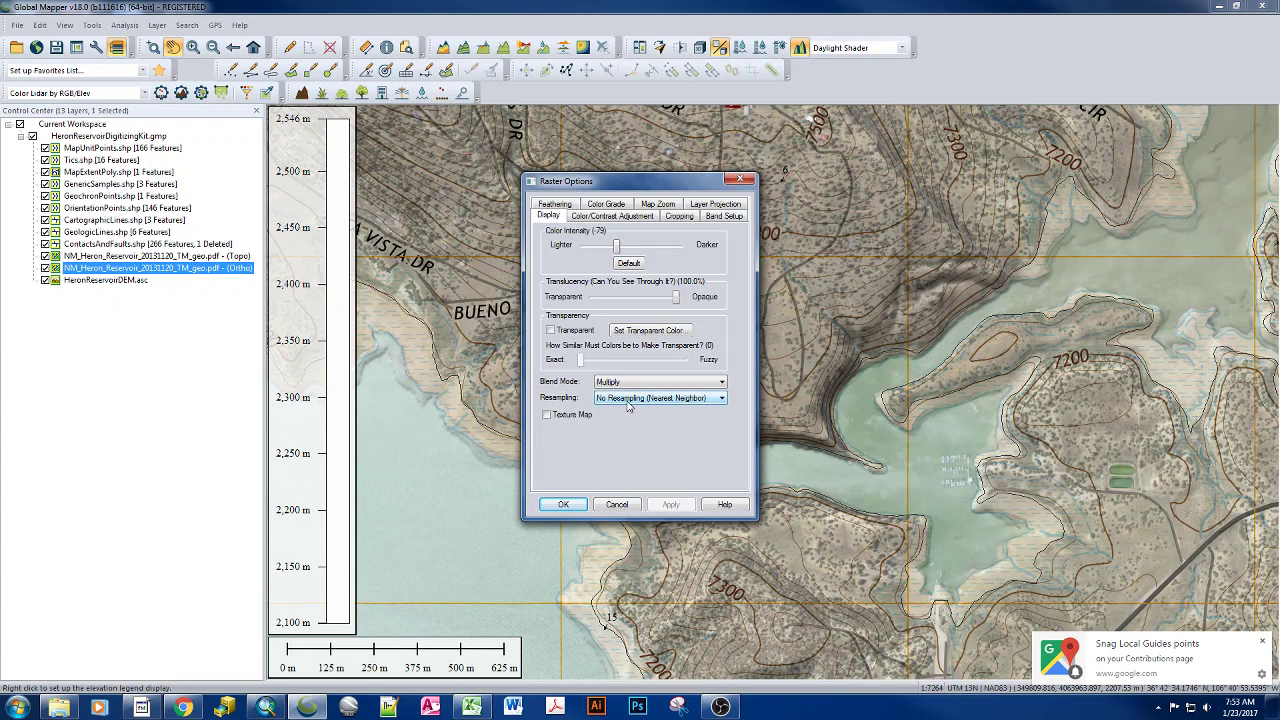
{"action": "left_click", "coordinate": [628, 400]}
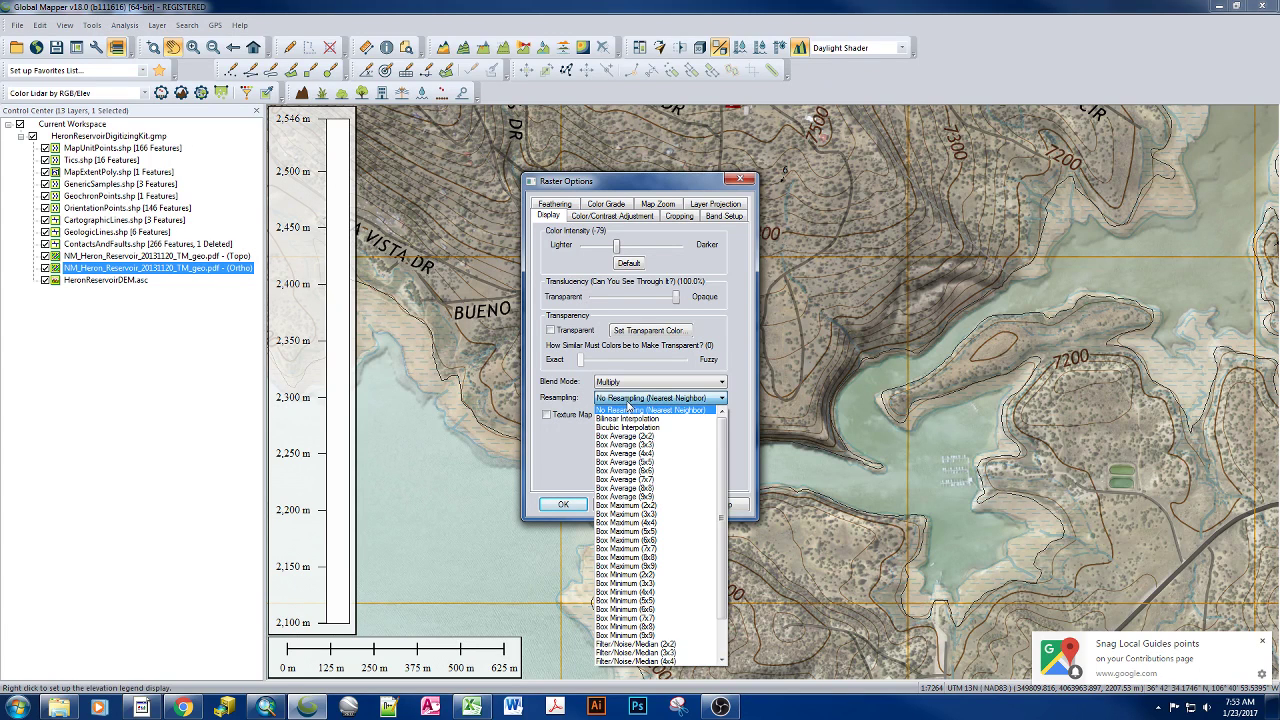
{"action": "scroll", "coordinate": [651, 538], "scroll_direction": "down", "scroll_amount": 3}
{"action": "scroll", "coordinate": [651, 538], "scroll_direction": "up", "scroll_amount": 5}
{"action": "left_click", "coordinate": [561, 462]}
{"action": "left_click", "coordinate": [617, 380]}
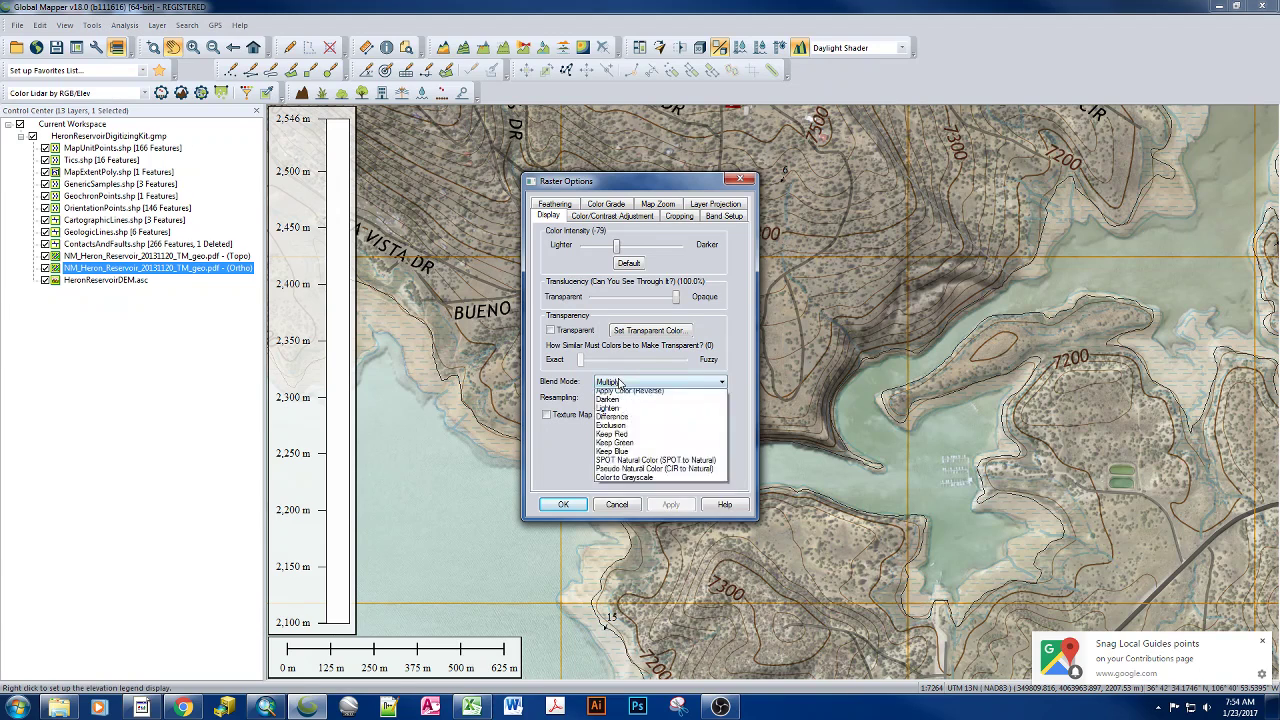
{"action": "left_click", "coordinate": [552, 467]}
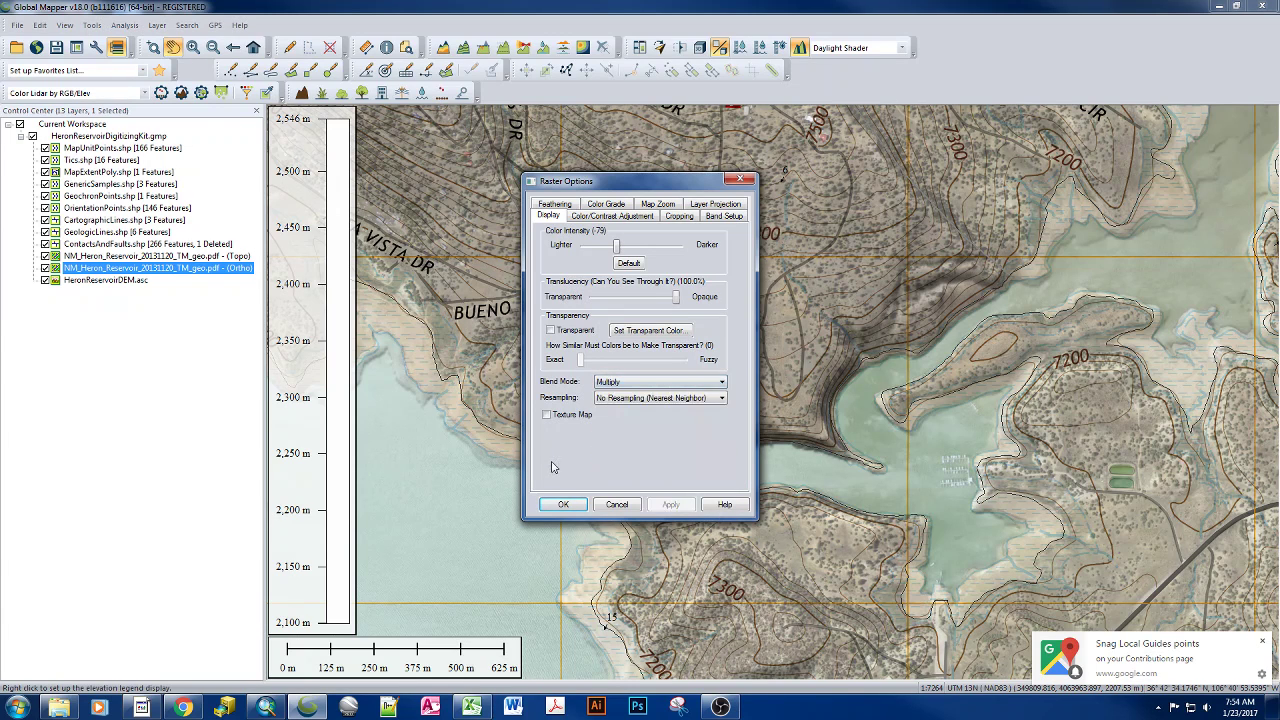
{"action": "left_click", "coordinate": [621, 399]}
{"action": "left_click", "coordinate": [621, 399]}
Raise the Ortho's red, green and blue balance to 100% and preview it.
{"action": "left_click", "coordinate": [605, 217]}
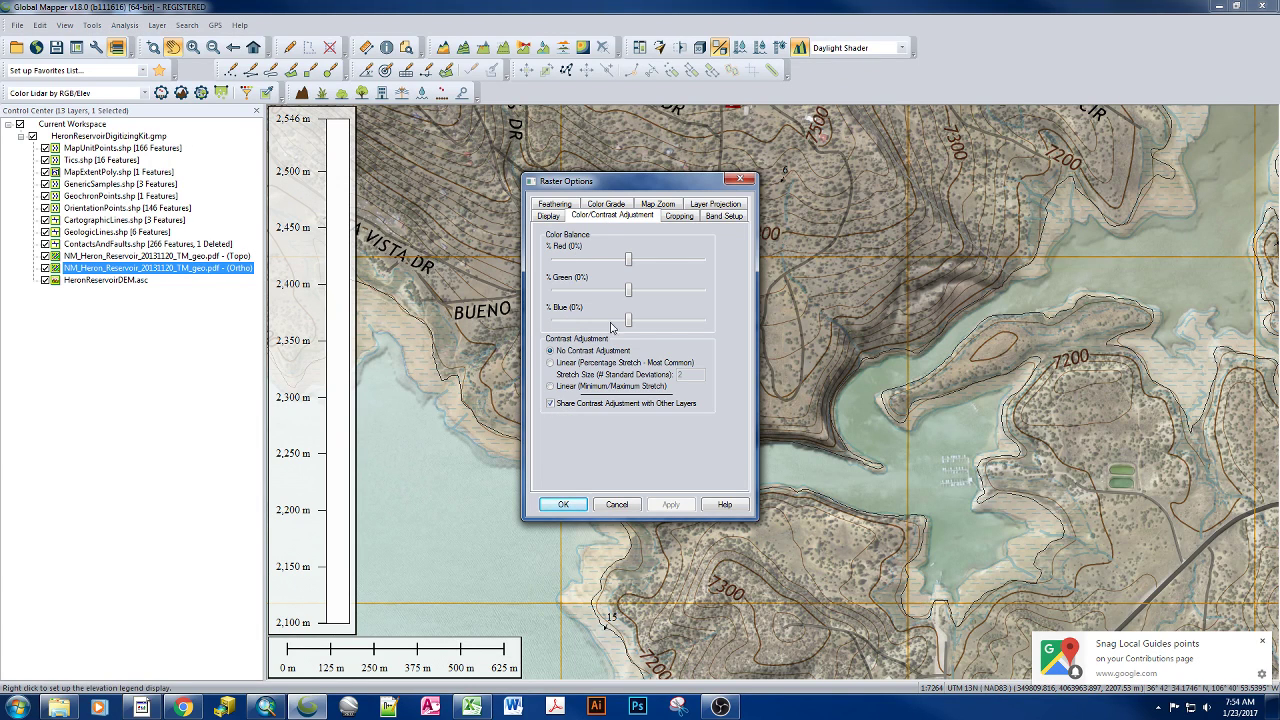
{"action": "left_click_drag", "start_coordinate": [629, 261], "coordinate": [724, 263]}
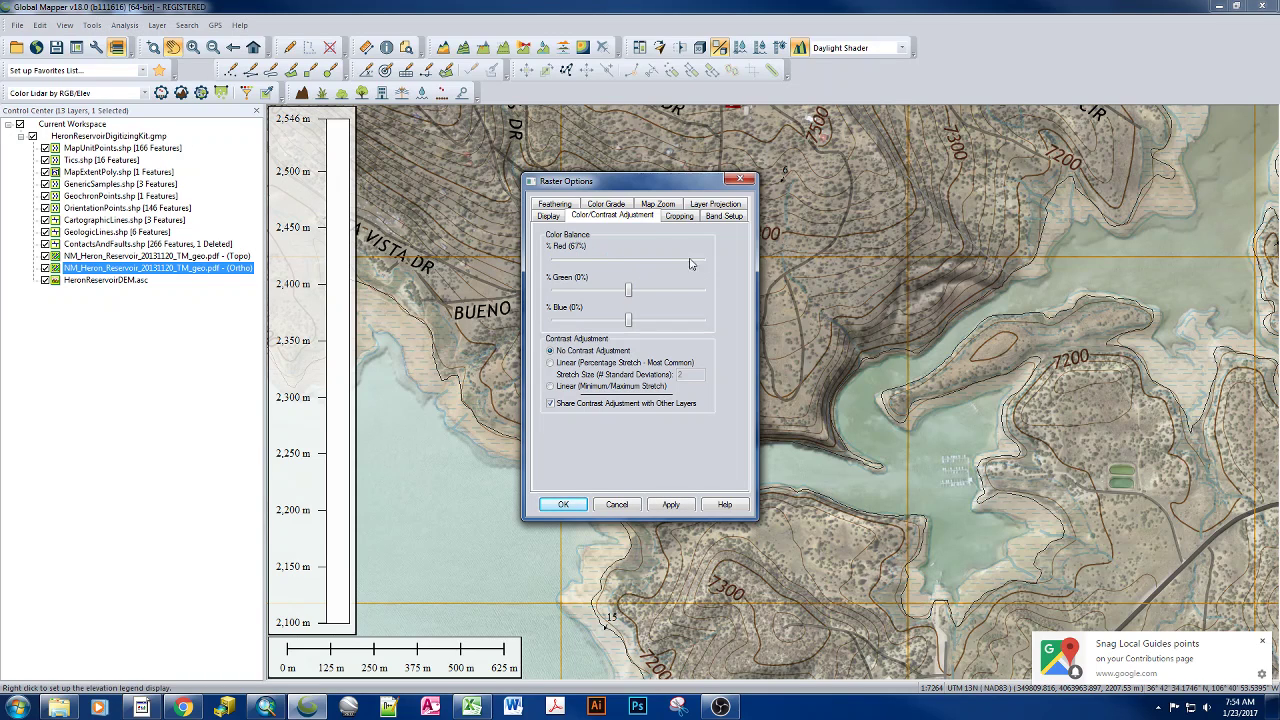
{"action": "left_click_drag", "start_coordinate": [629, 291], "coordinate": [702, 293]}
{"action": "left_click_drag", "start_coordinate": [629, 322], "coordinate": [713, 326]}
{"action": "left_click", "coordinate": [676, 504]}
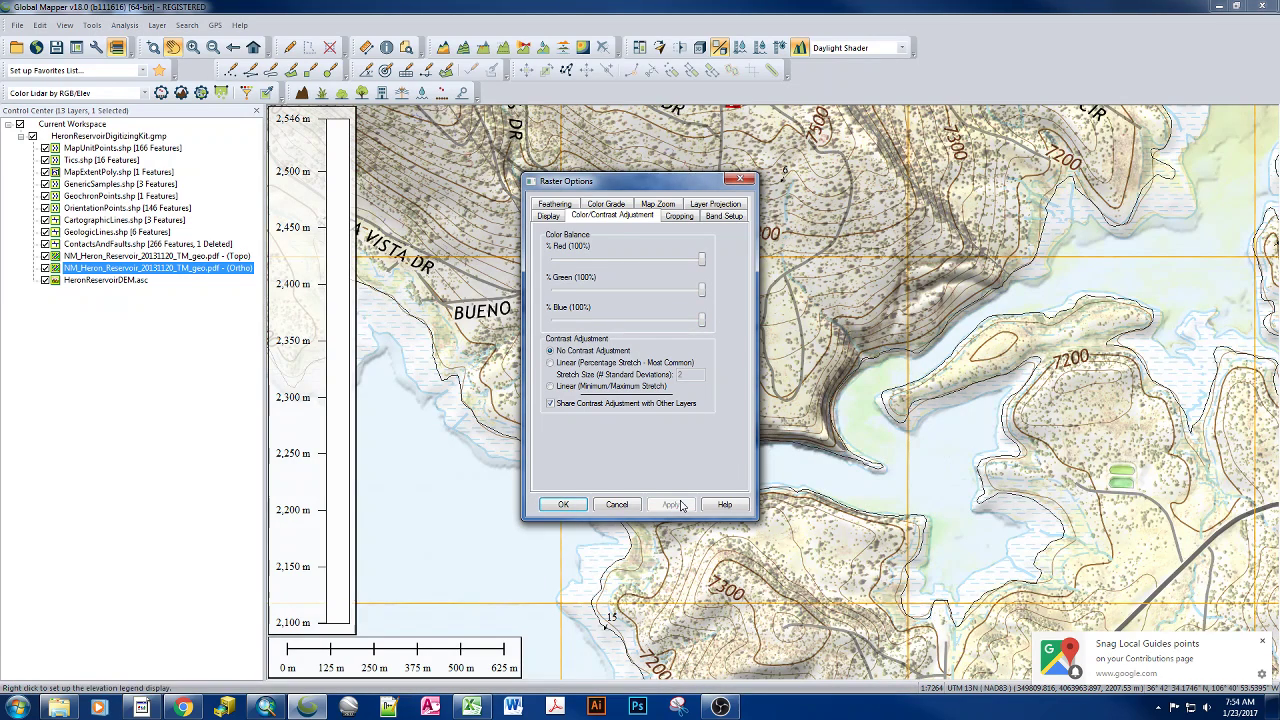
Drop the blue, green and red balance to -100% and preview it.
{"action": "left_click_drag", "start_coordinate": [703, 320], "coordinate": [554, 324]}
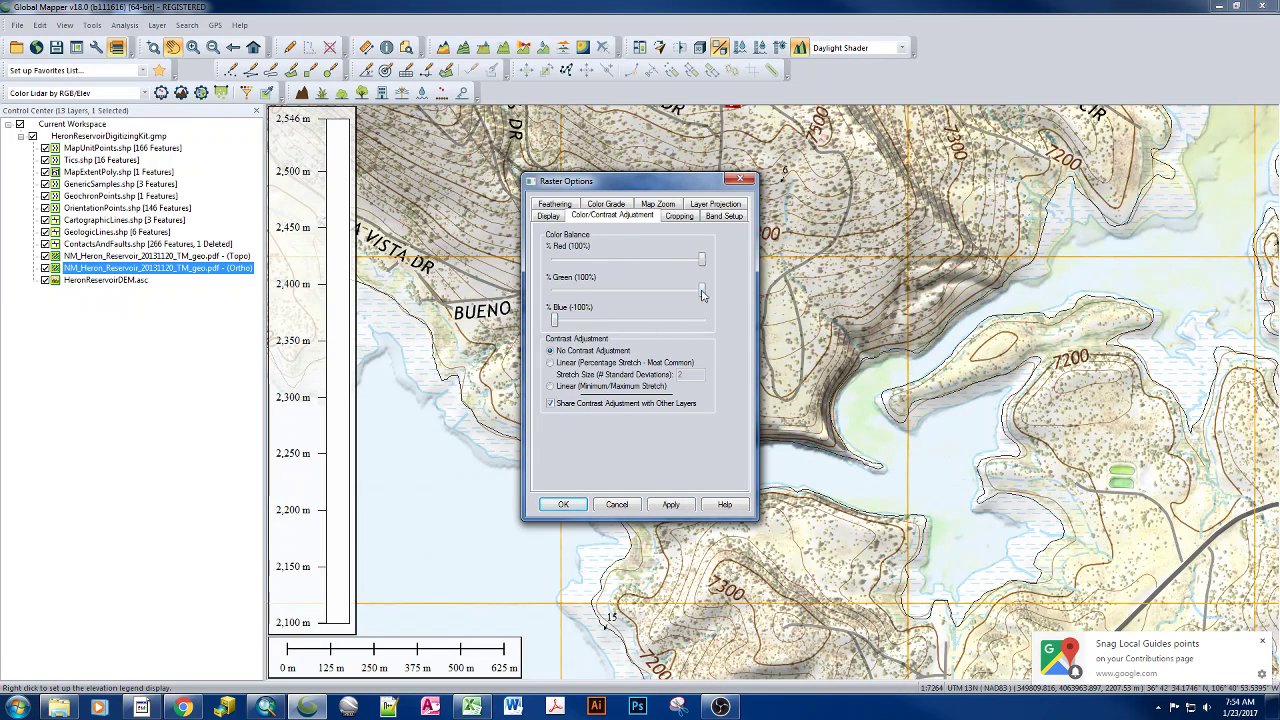
{"action": "left_click_drag", "start_coordinate": [702, 291], "coordinate": [514, 317]}
{"action": "left_click_drag", "start_coordinate": [701, 262], "coordinate": [554, 262]}
{"action": "left_click", "coordinate": [667, 504]}
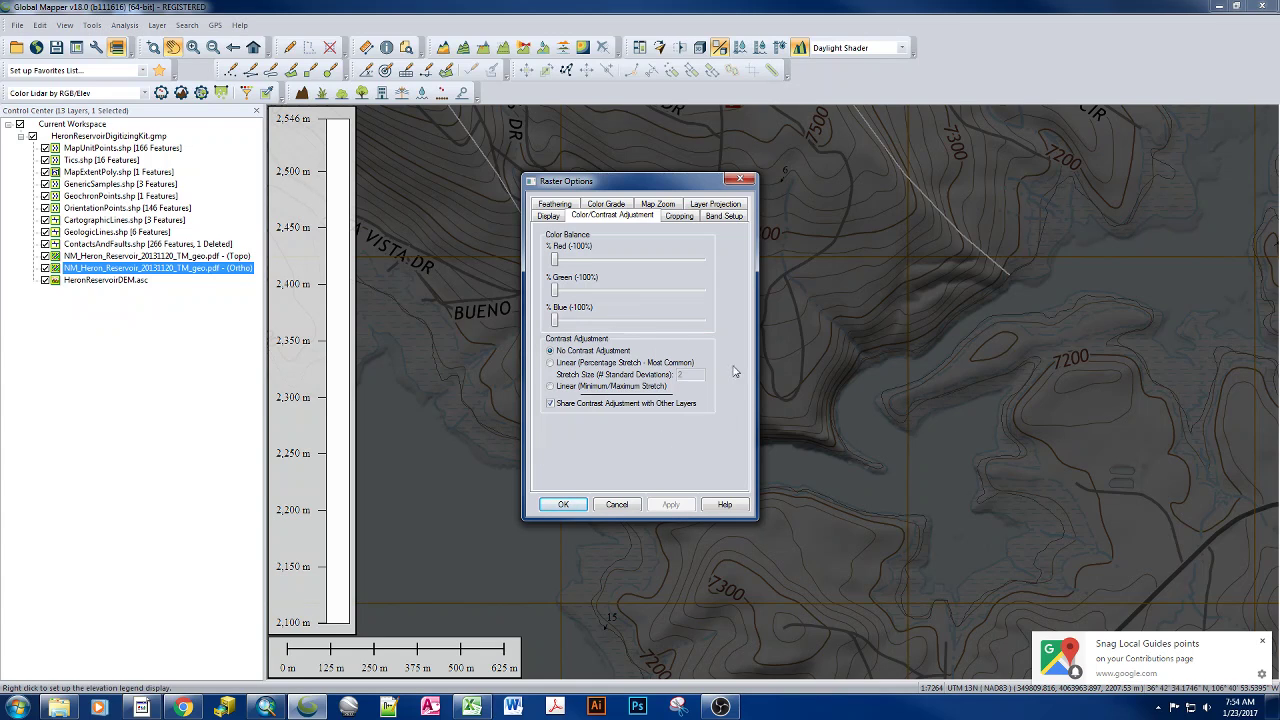
Check the display settings, keep the Multiply blend mode, and apply.
{"action": "left_click", "coordinate": [546, 216]}
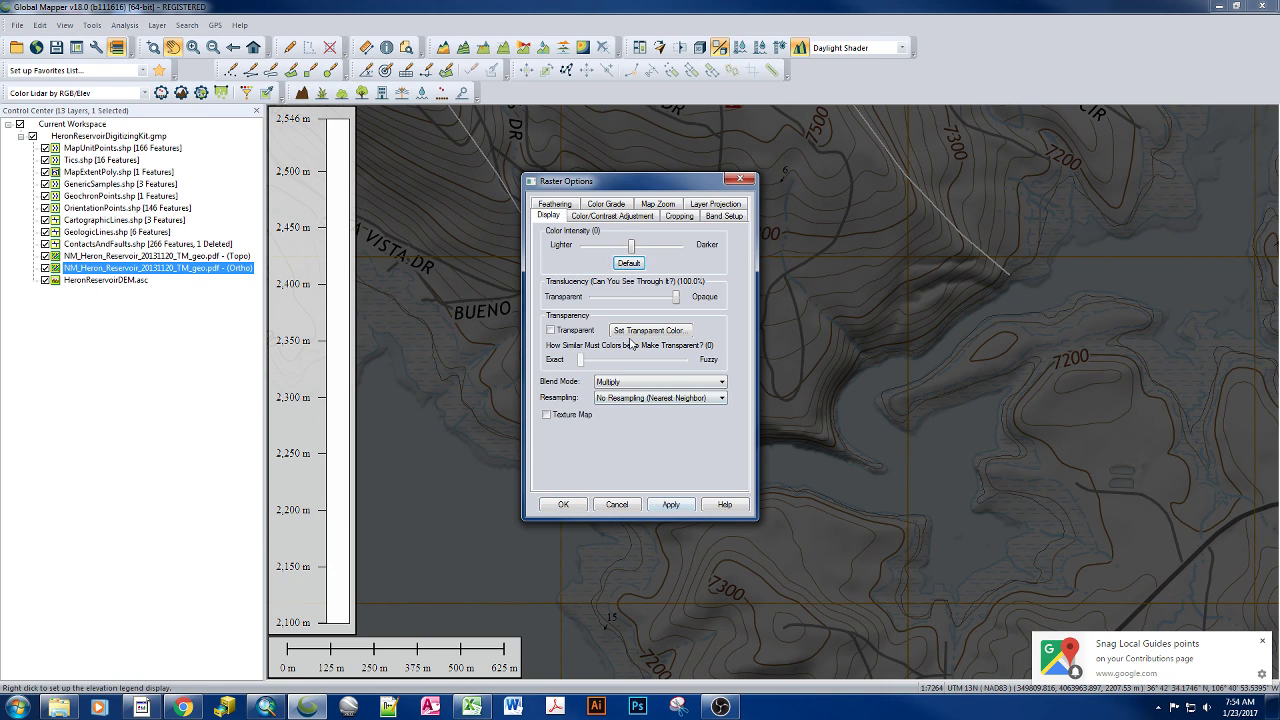
{"action": "left_click", "coordinate": [630, 383]}
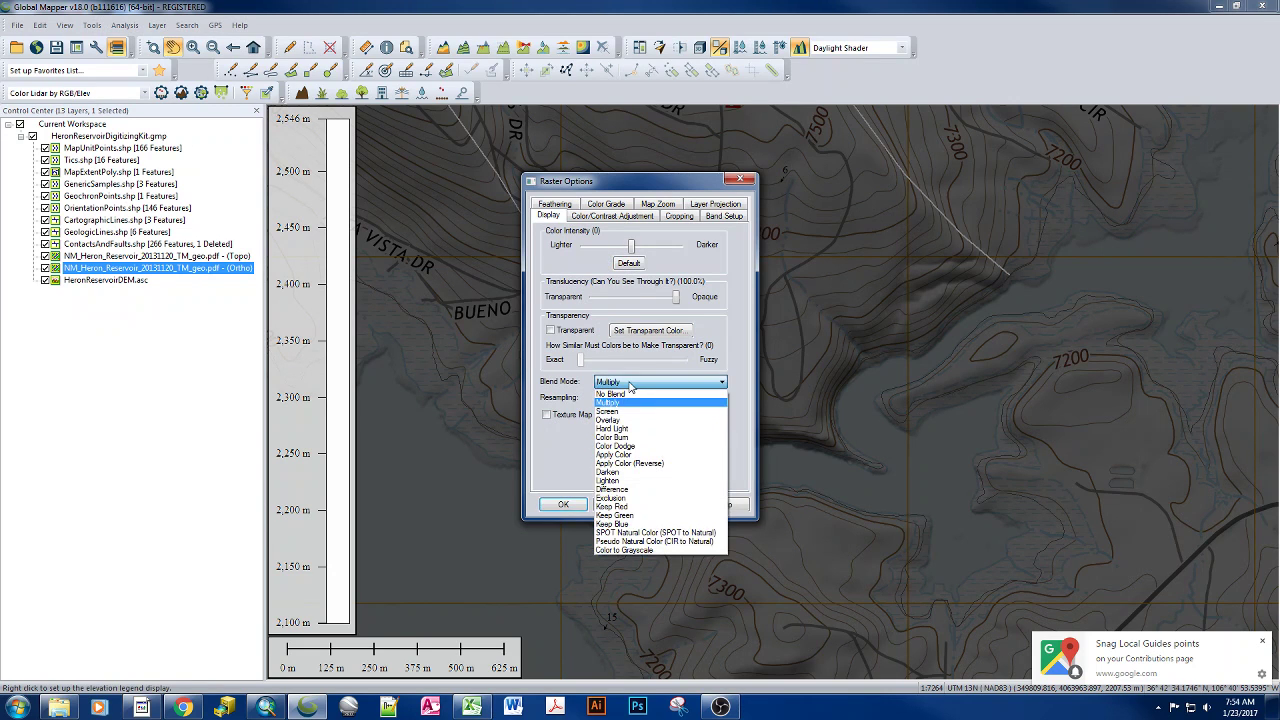
{"action": "left_click", "coordinate": [630, 383]}
{"action": "left_click", "coordinate": [686, 505]}
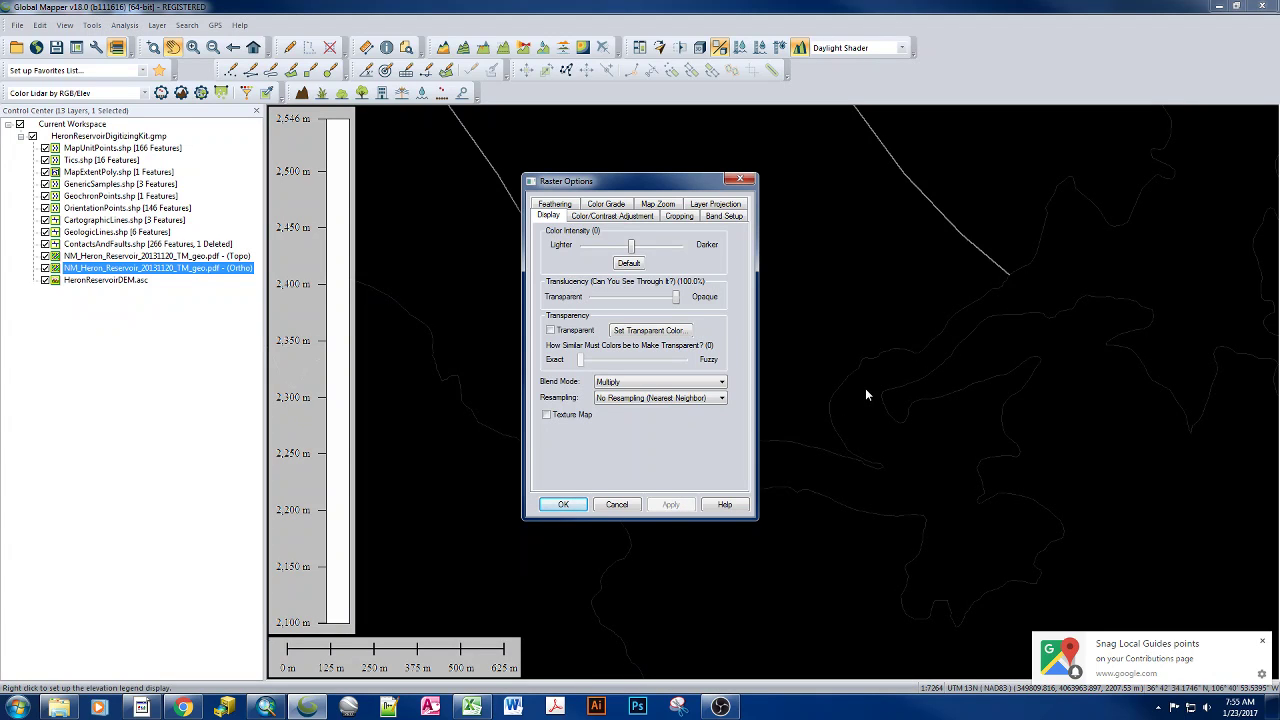
Return the red, green and blue balance to 0% and apply.
{"action": "left_click", "coordinate": [606, 219]}
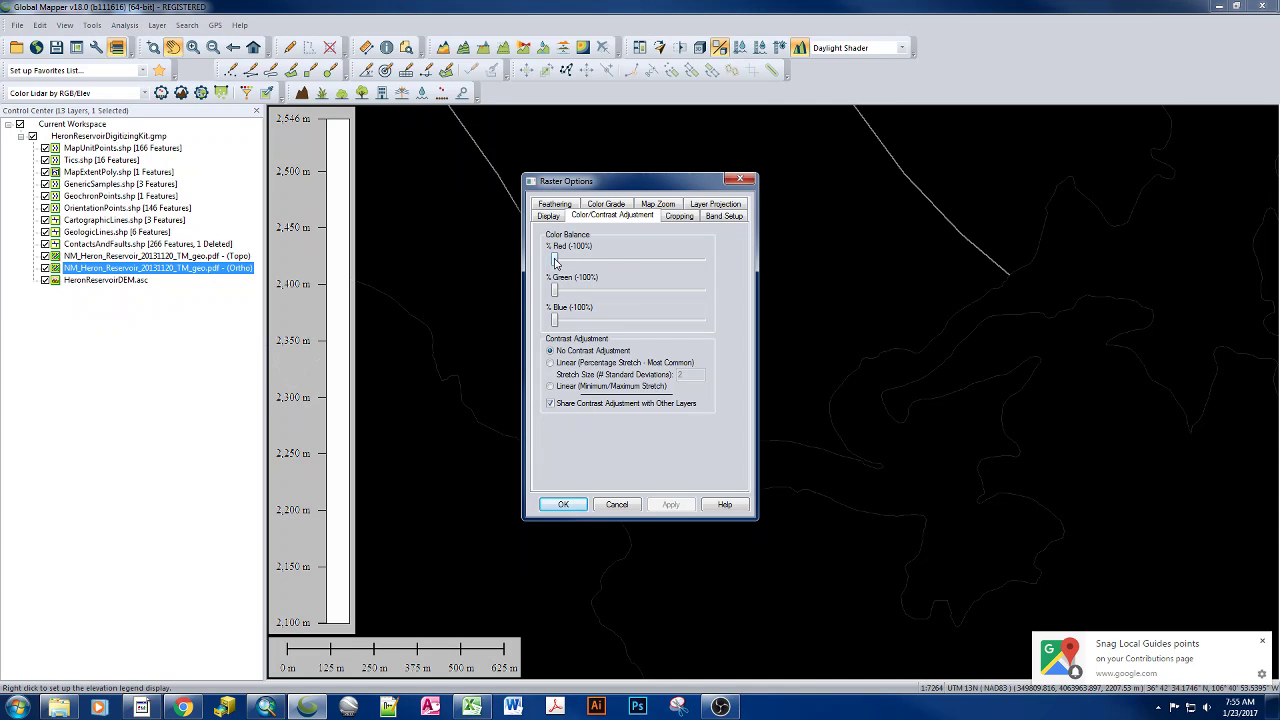
{"action": "left_click_drag", "start_coordinate": [555, 261], "coordinate": [628, 262]}
{"action": "left_click_drag", "start_coordinate": [555, 290], "coordinate": [629, 292]}
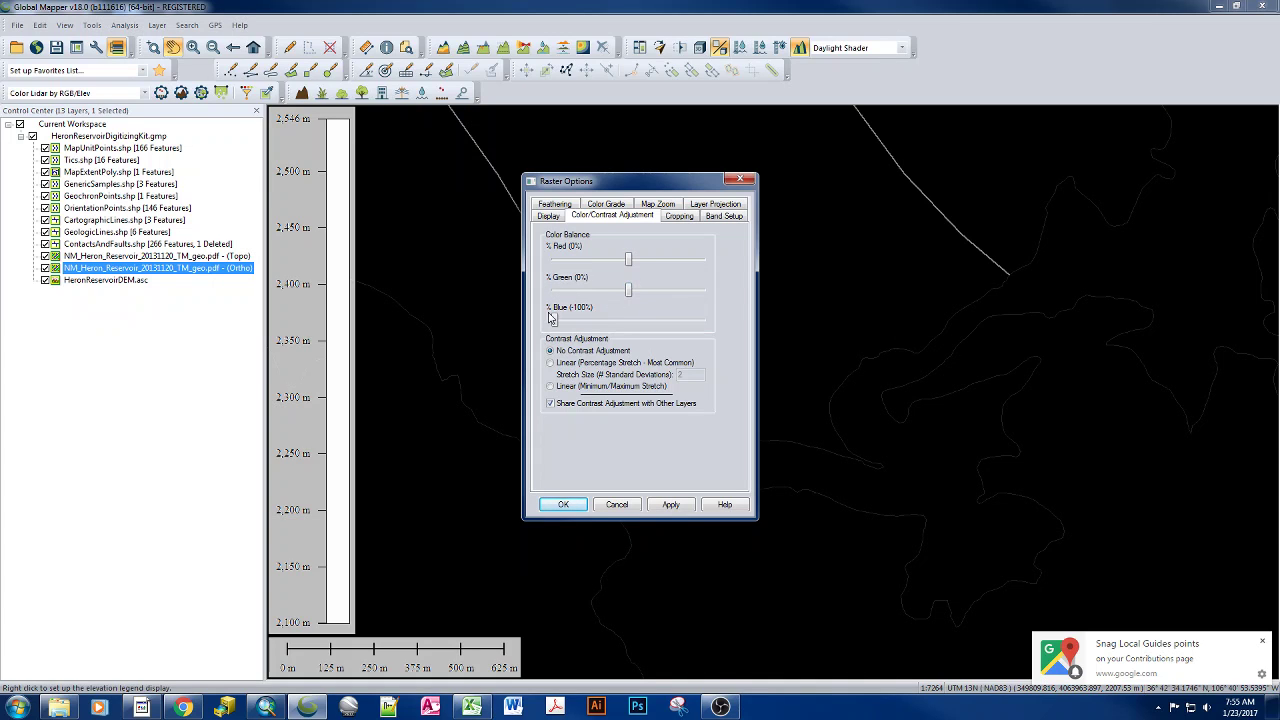
{"action": "left_click_drag", "start_coordinate": [550, 318], "coordinate": [629, 312]}
{"action": "left_click", "coordinate": [663, 505]}
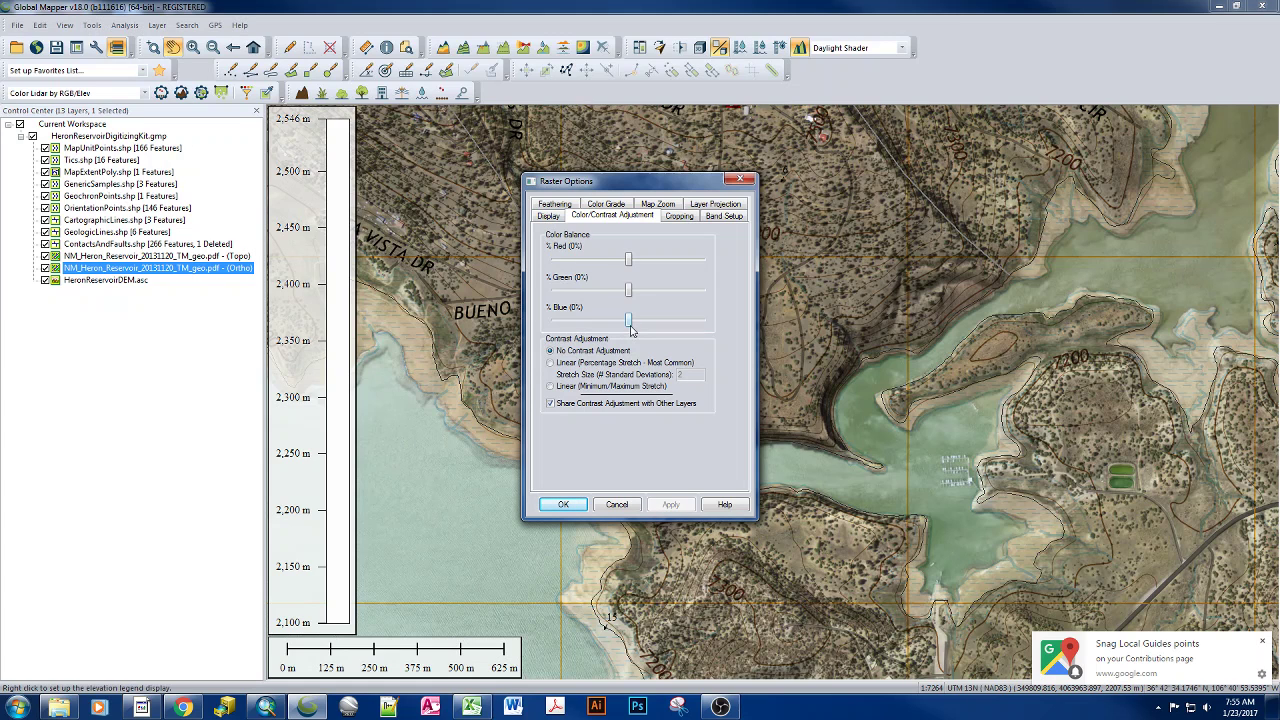
Lighten the Ortho layer's Color Intensity to -102 and apply it.
{"action": "left_click", "coordinate": [545, 217]}
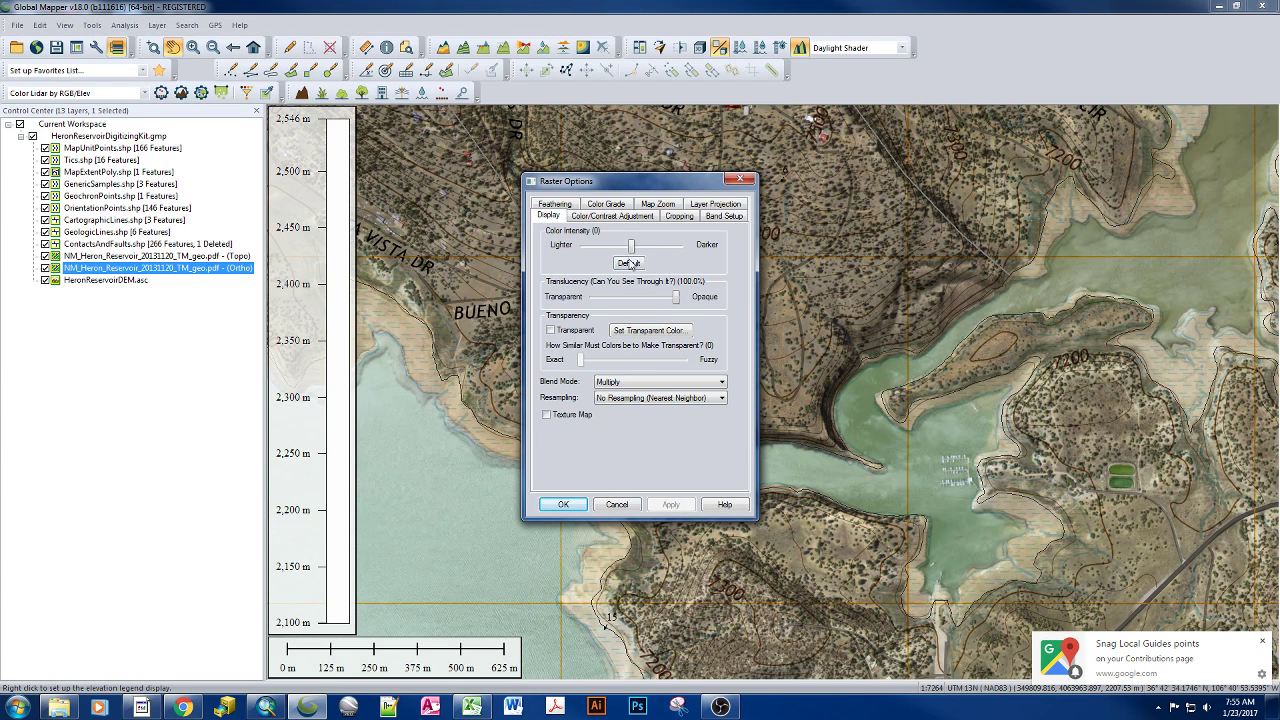
{"action": "left_click", "coordinate": [613, 247]}
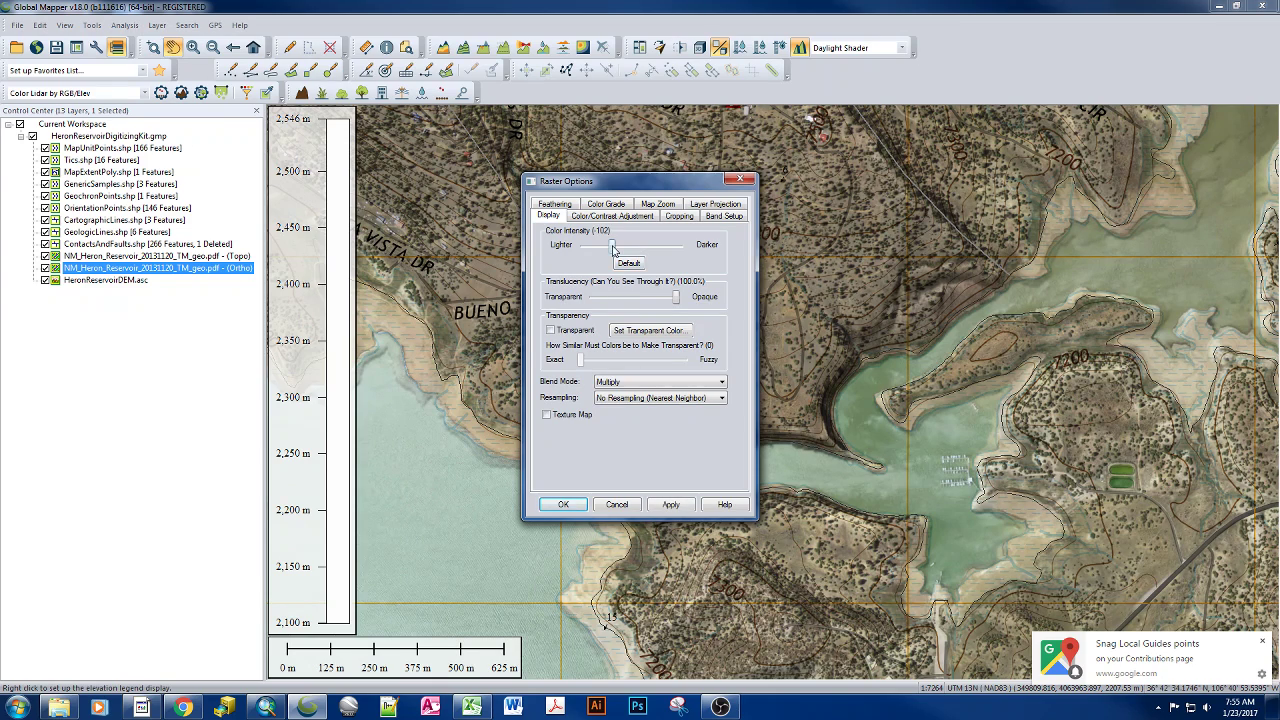
{"action": "left_click", "coordinate": [670, 504]}
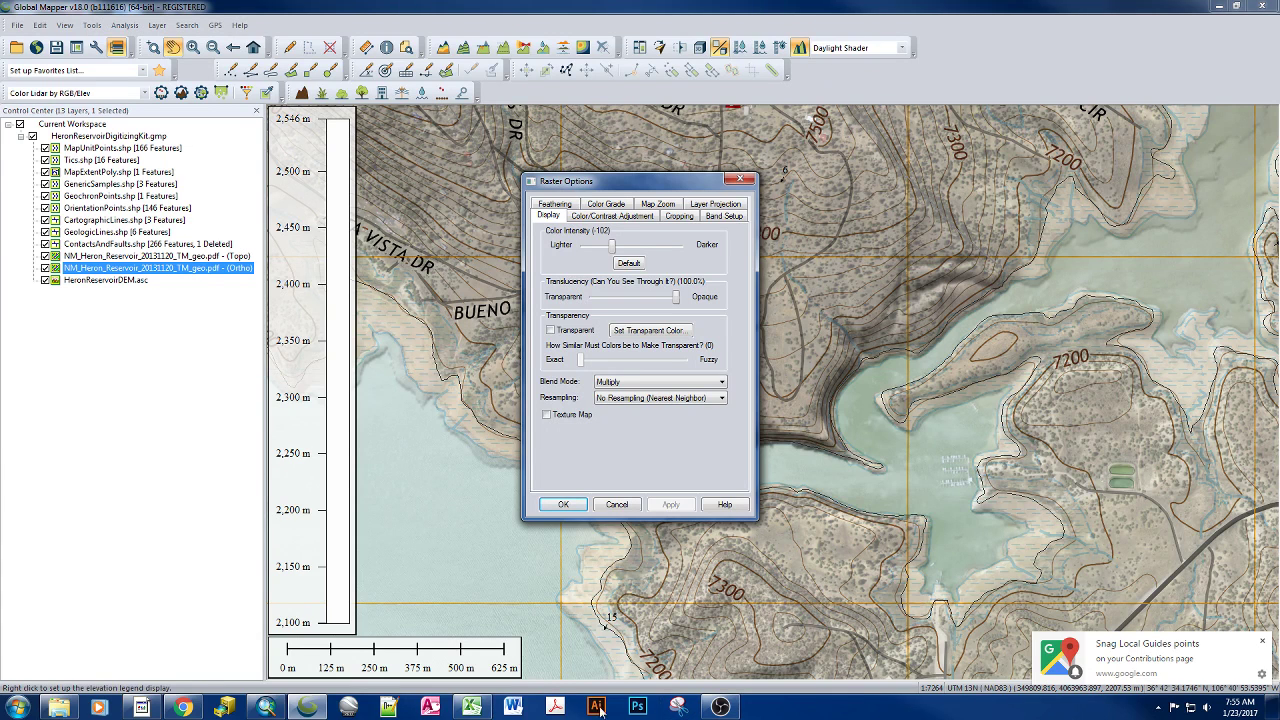
Launch Snipping Tool via Start search 'sni' and snip the central map area.
{"action": "left_click", "coordinate": [20, 708]}
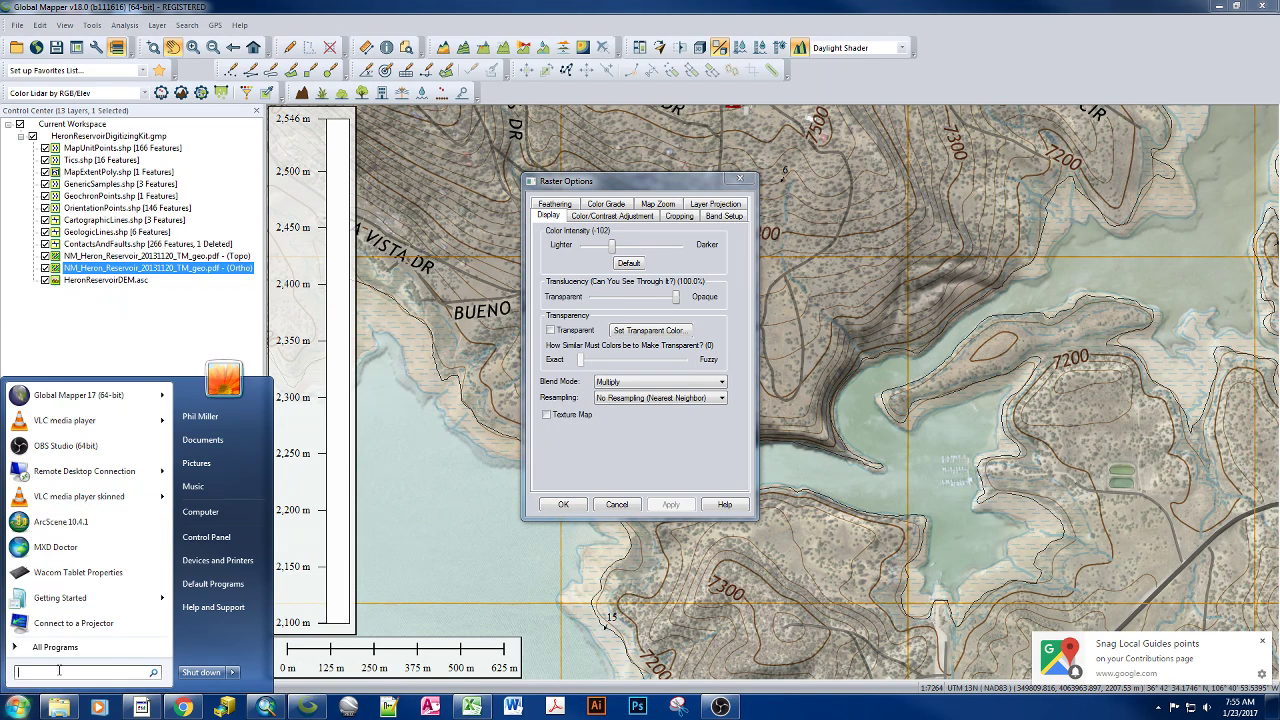
{"action": "type", "text": "sni"}
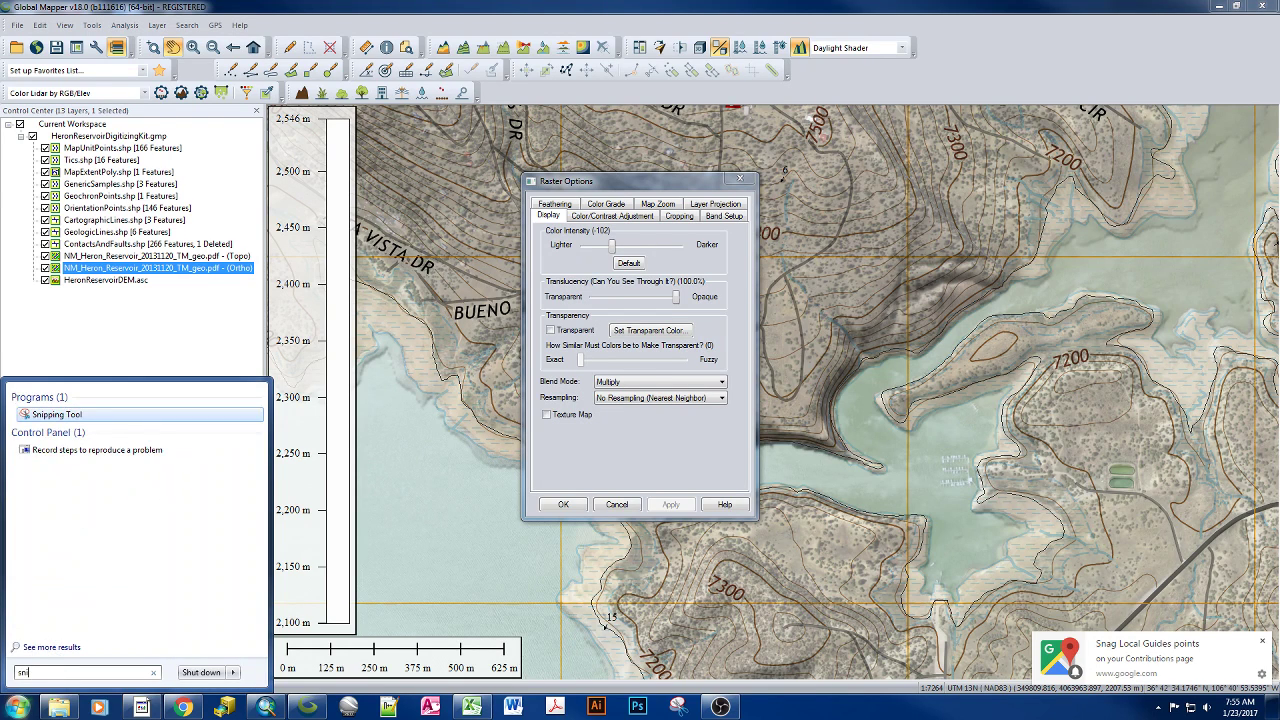
{"action": "left_click", "coordinate": [104, 413]}
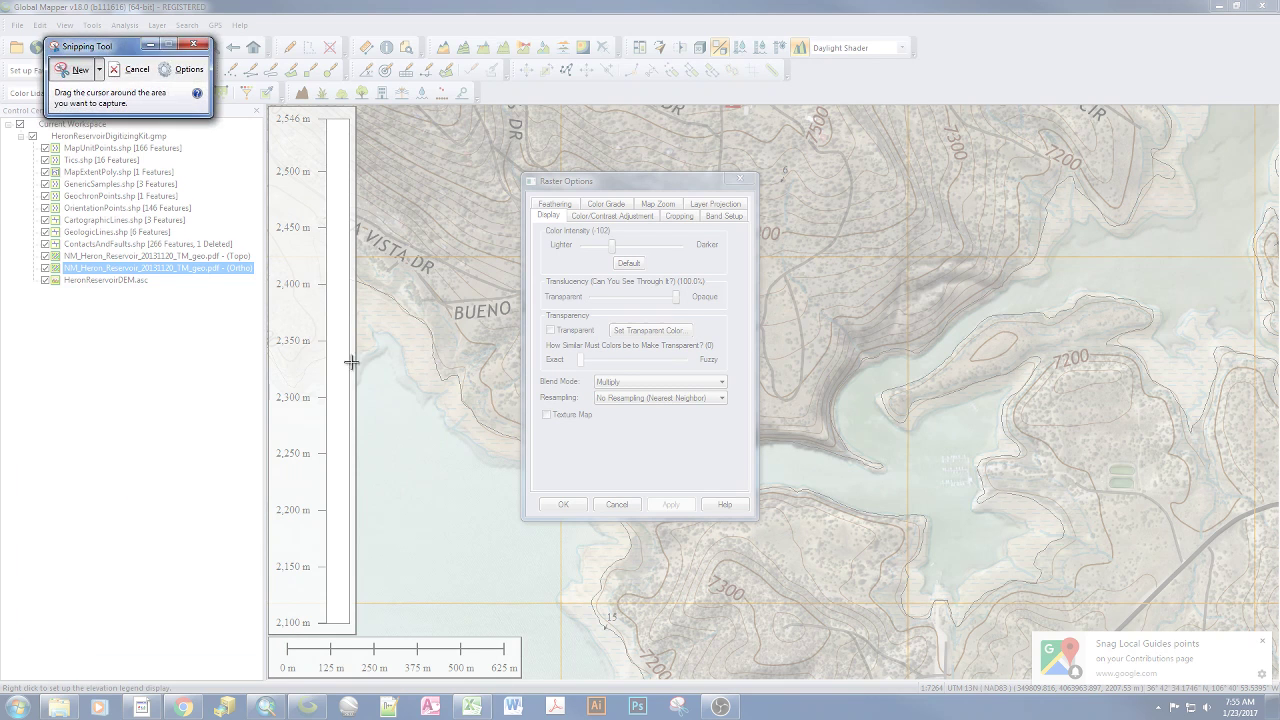
{"action": "left_click_drag", "start_coordinate": [102, 47], "coordinate": [115, 54]}
{"action": "left_click_drag", "start_coordinate": [387, 135], "coordinate": [904, 584]}
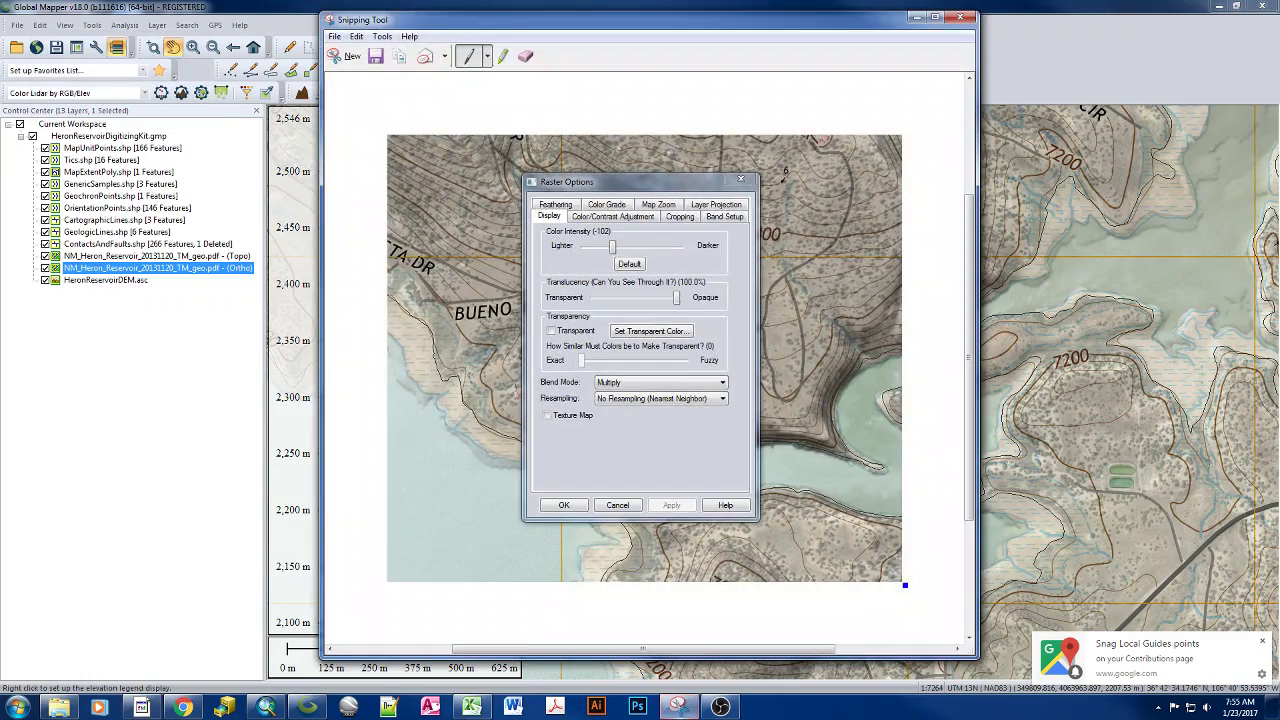
Save the snip as Capture PNG on the Desktop and close Snipping Tool.
{"action": "left_click", "coordinate": [374, 58]}
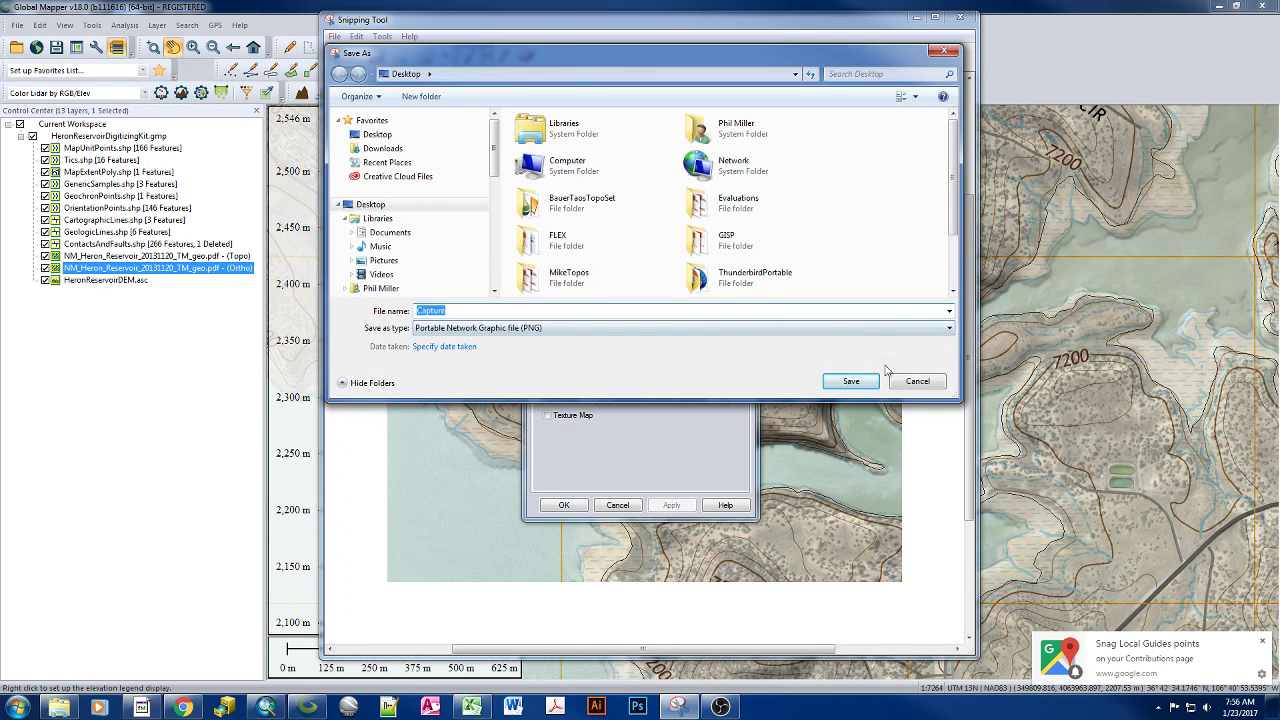
{"action": "left_click", "coordinate": [876, 382]}
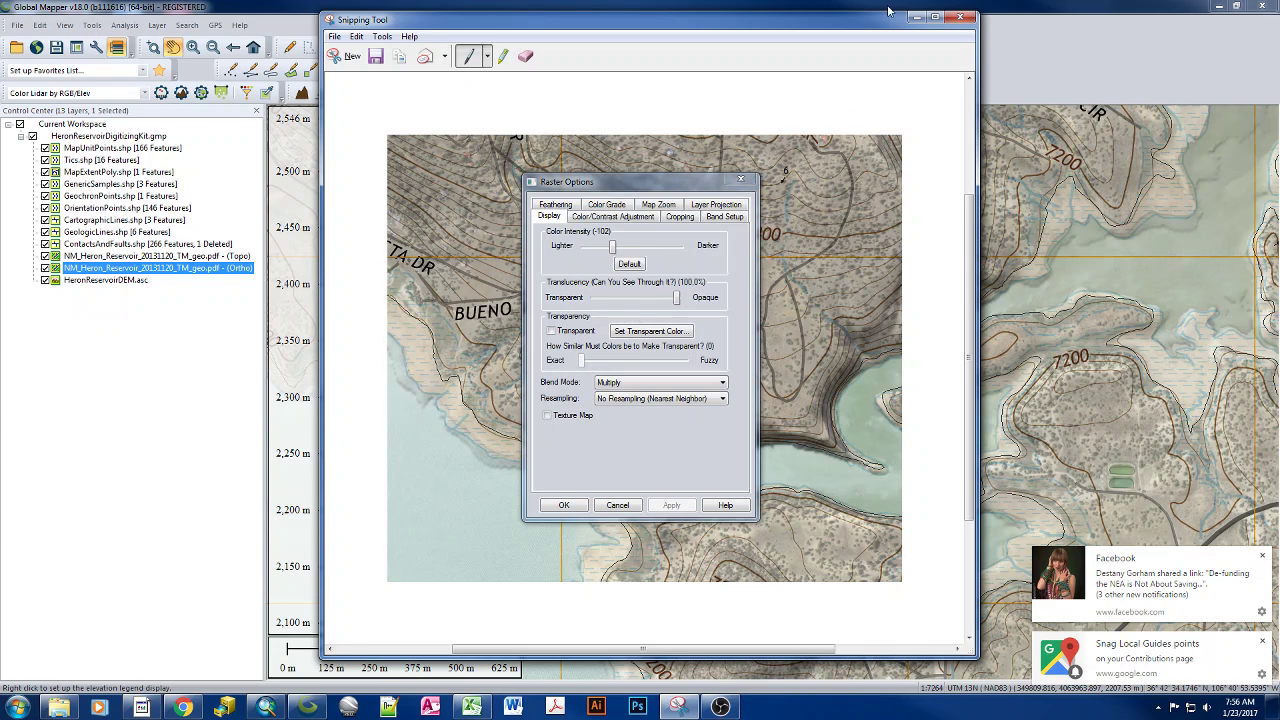
{"action": "left_click", "coordinate": [961, 18]}
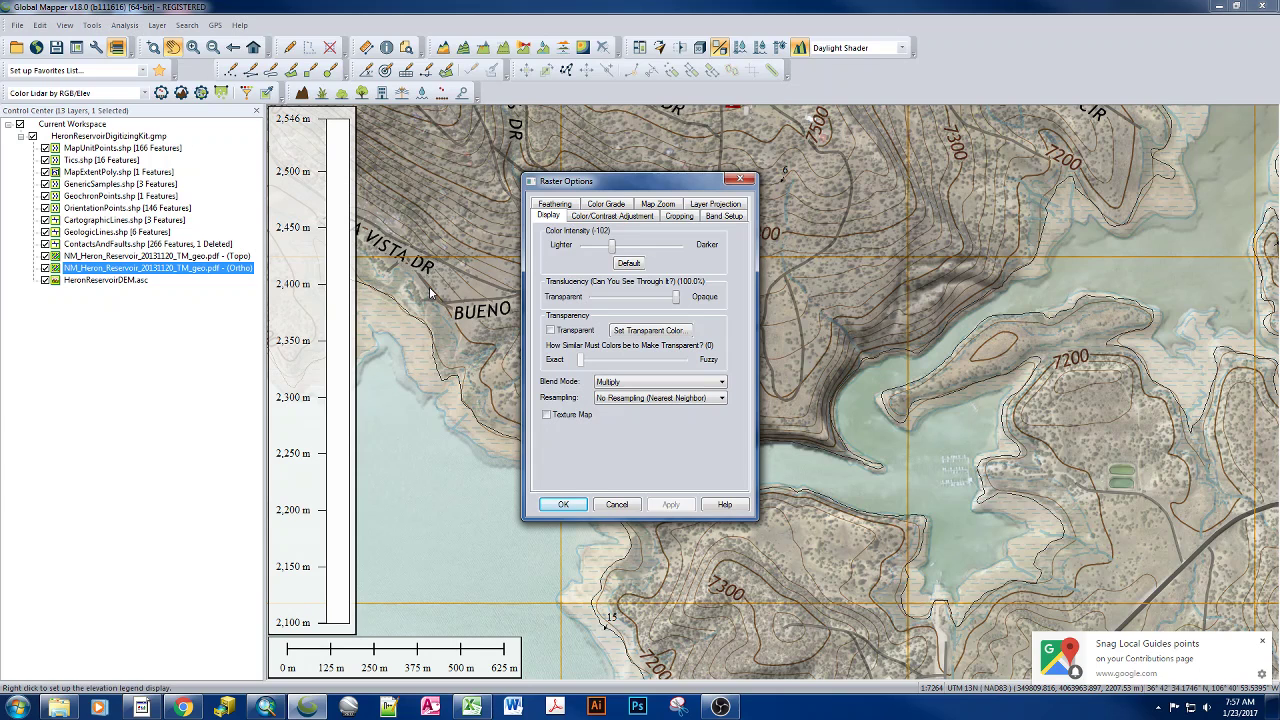
Apply the ortho's multiply blend at intensity -102 so topo contours show through the photo.
{"action": "left_click", "coordinate": [576, 506]}
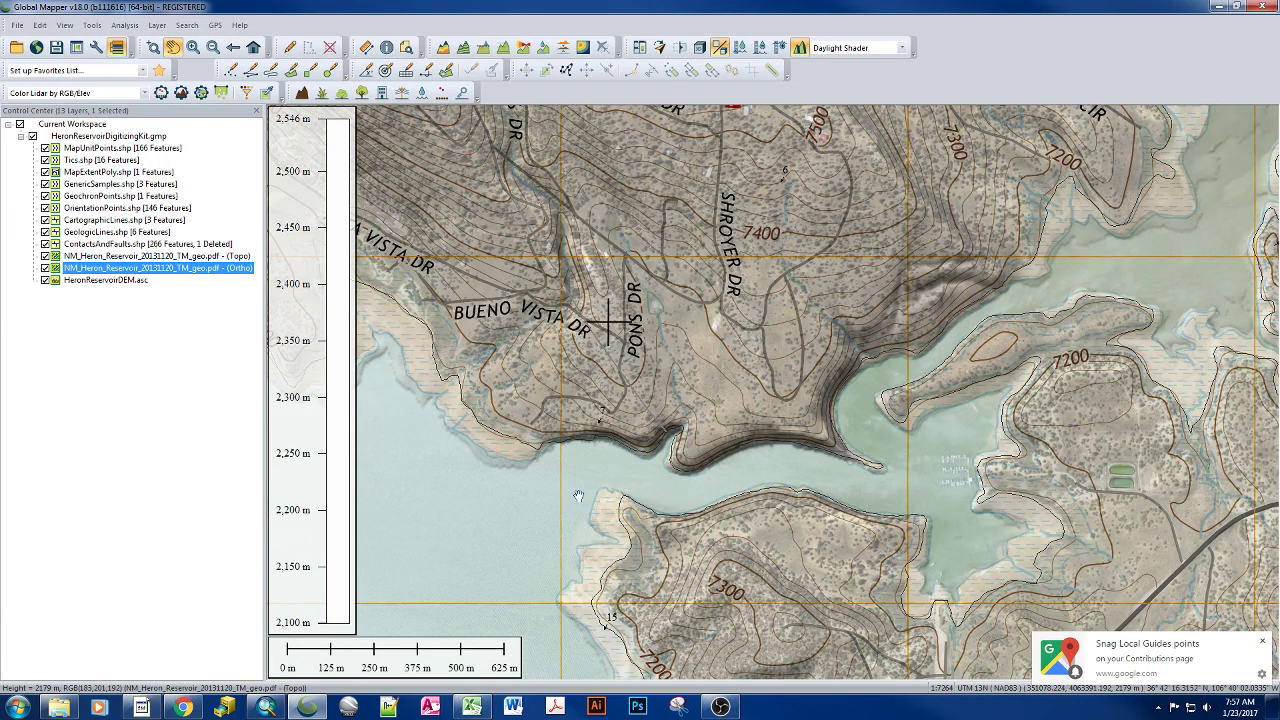